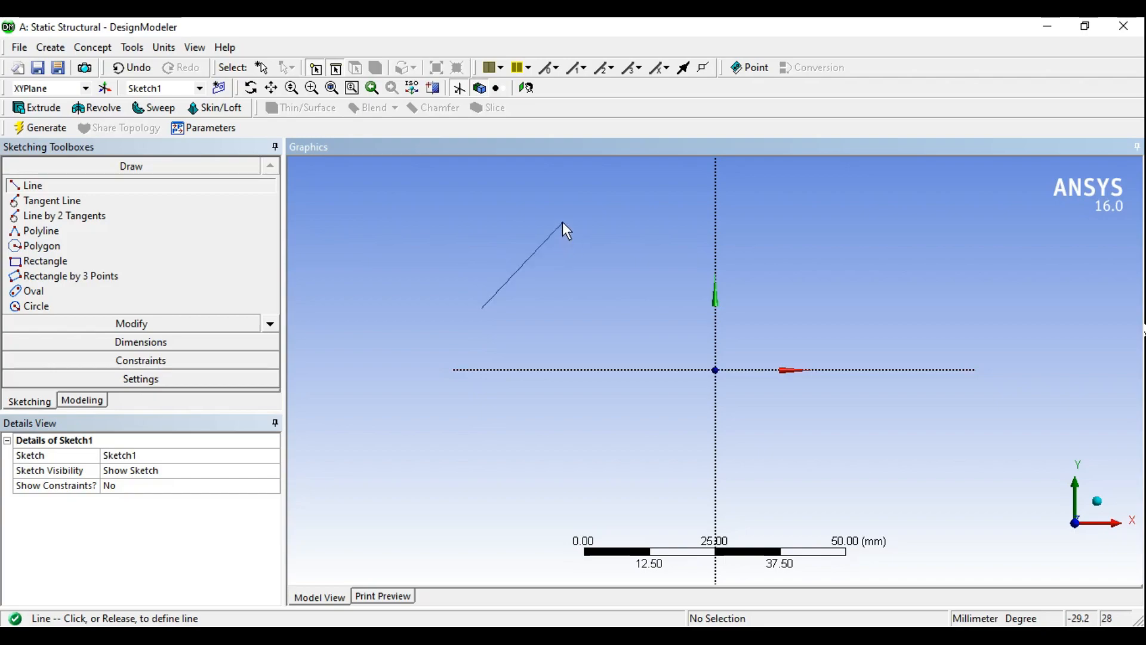
Finish the slanted line and draw three more separate lines above the X axis: one nearly vertical, one nearly horizontal and one short slanted
click(632, 218)
click(635, 297)
click(753, 224)
click(905, 208)
click(780, 279)
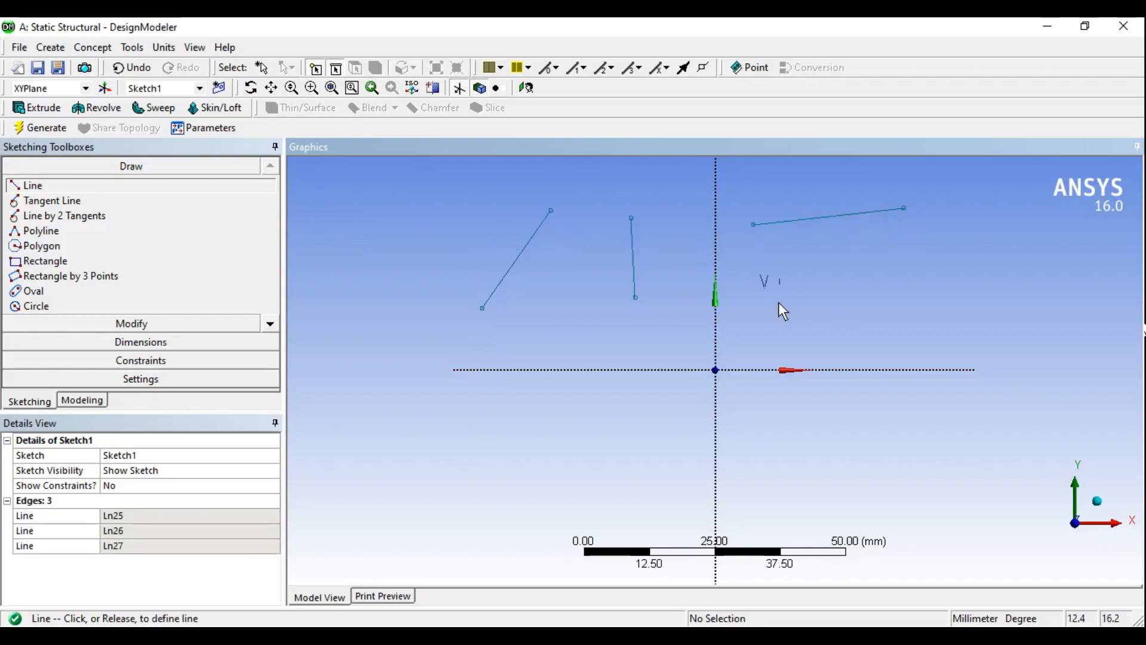
click(739, 349)
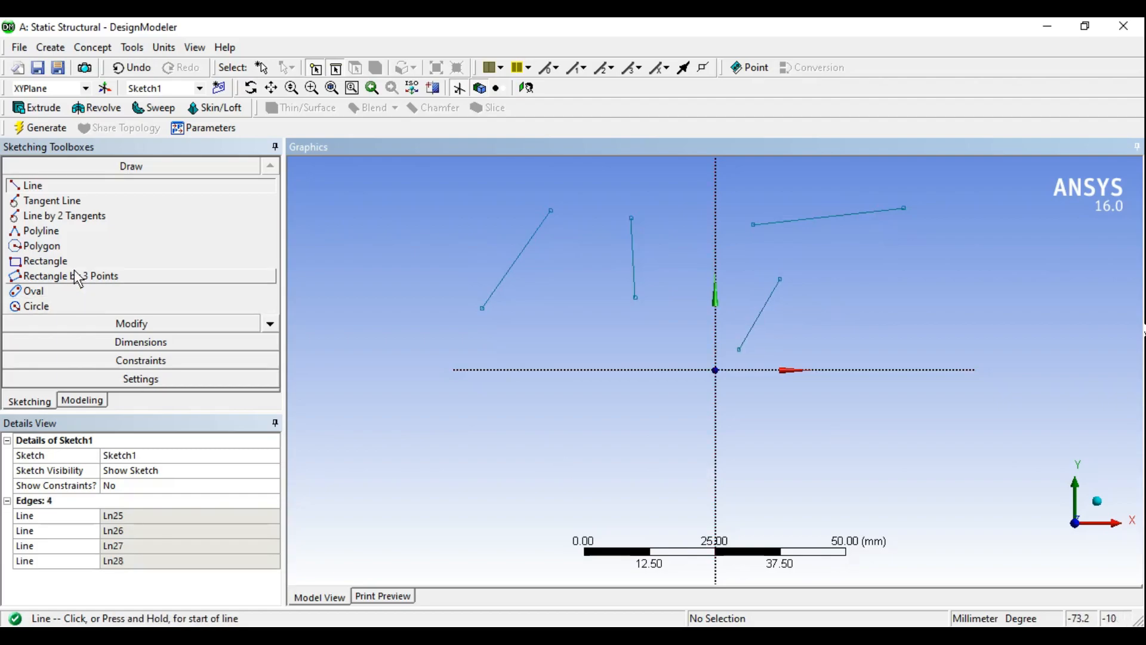
Draw three separate circles: a large one in the lower-left quadrant, a small one in the lower-right, and a large one crossing the X axis
click(56, 306)
click(572, 469)
click(572, 470)
click(809, 481)
click(819, 468)
click(934, 341)
click(962, 308)
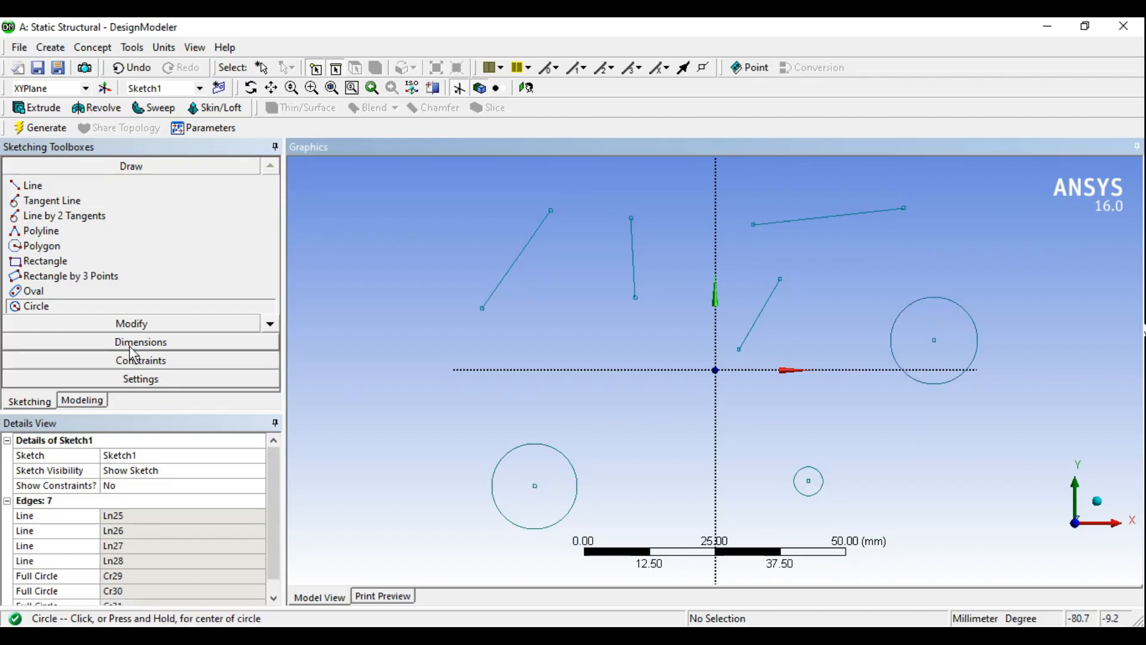
Try the Fixed constraint on the leftmost slanted line, and on the two large circles with the Fix Endpoints option toggled
click(147, 356)
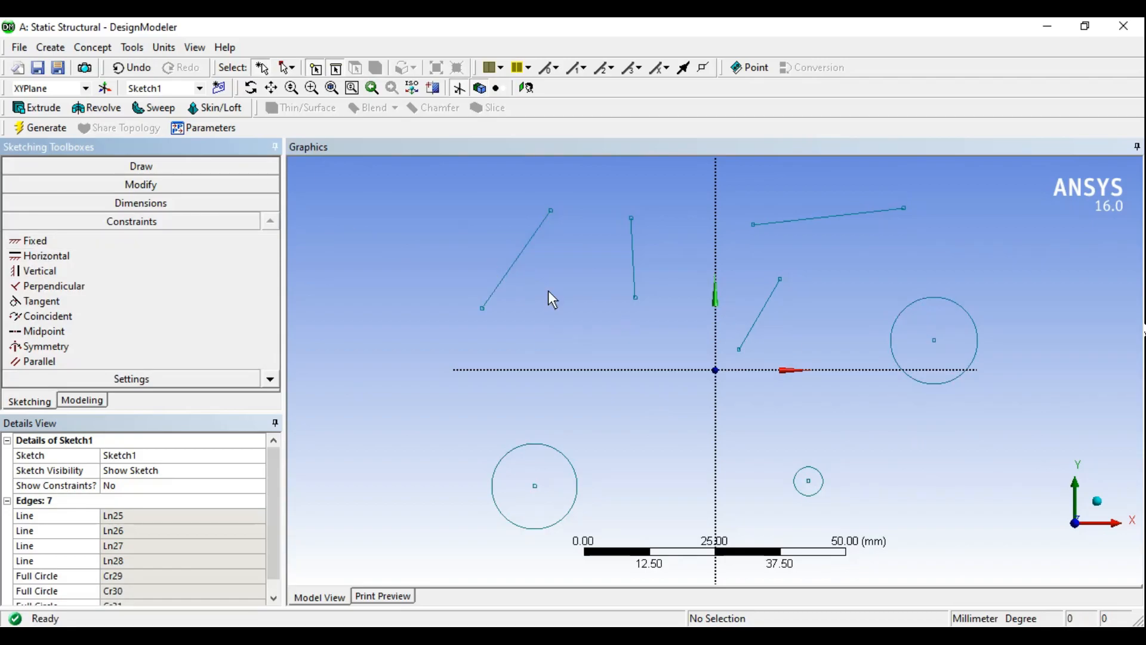
click(34, 240)
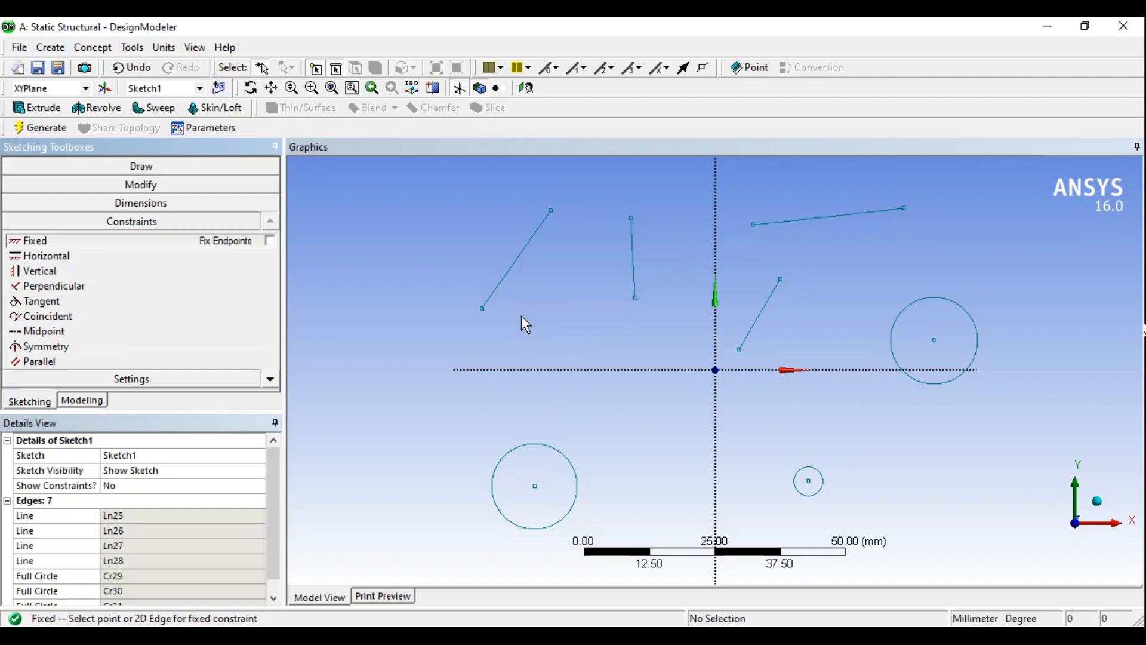
click(496, 292)
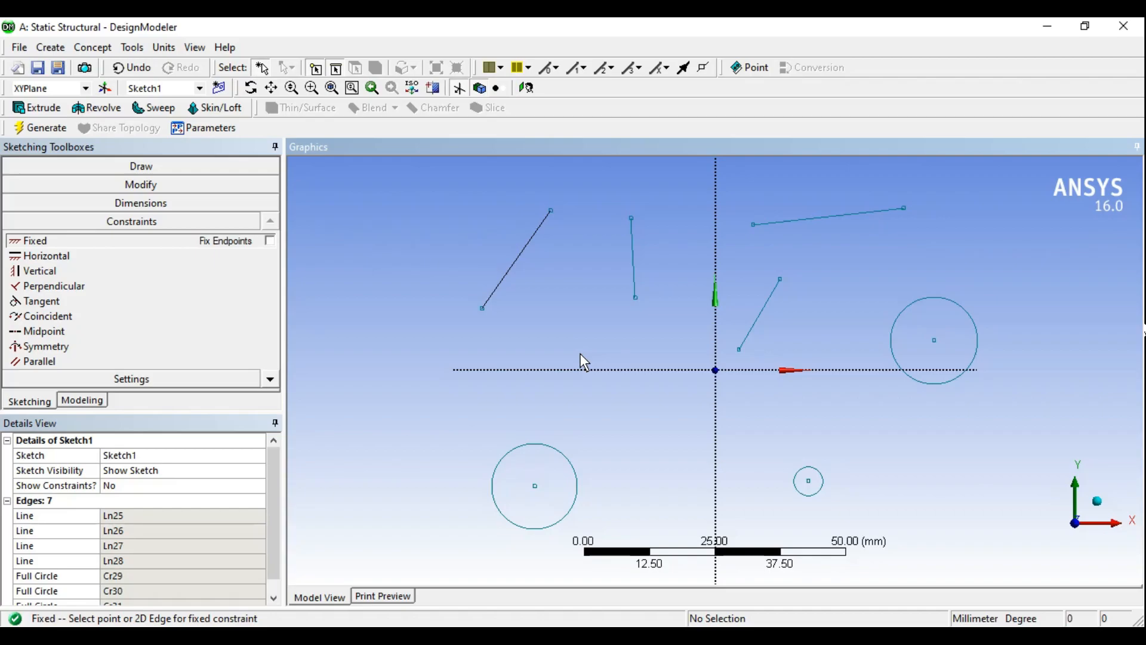
click(270, 241)
click(928, 298)
click(560, 453)
Constrain the nearly horizontal upper line as Horizontal and the short slanted line below it as Vertical
click(52, 258)
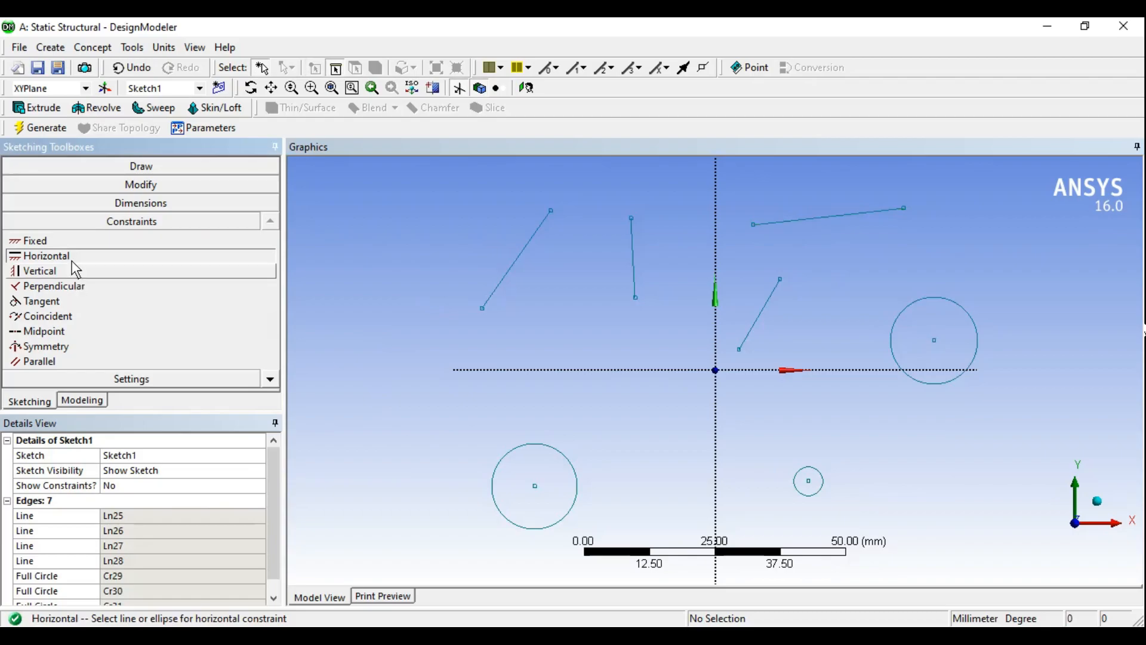
click(45, 257)
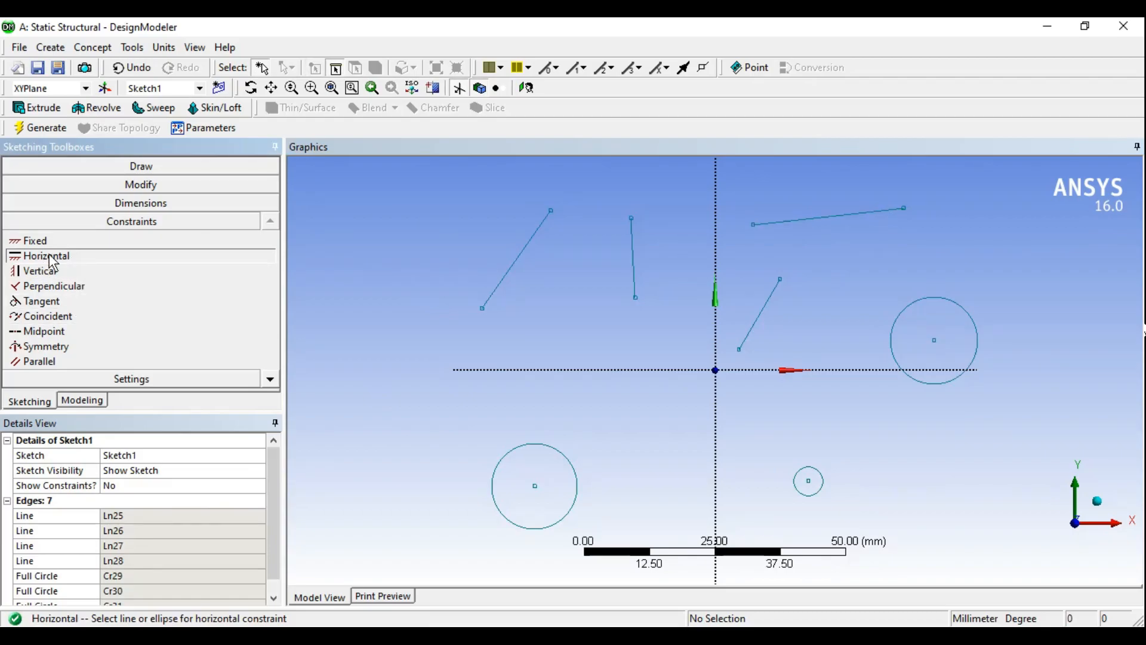
click(803, 218)
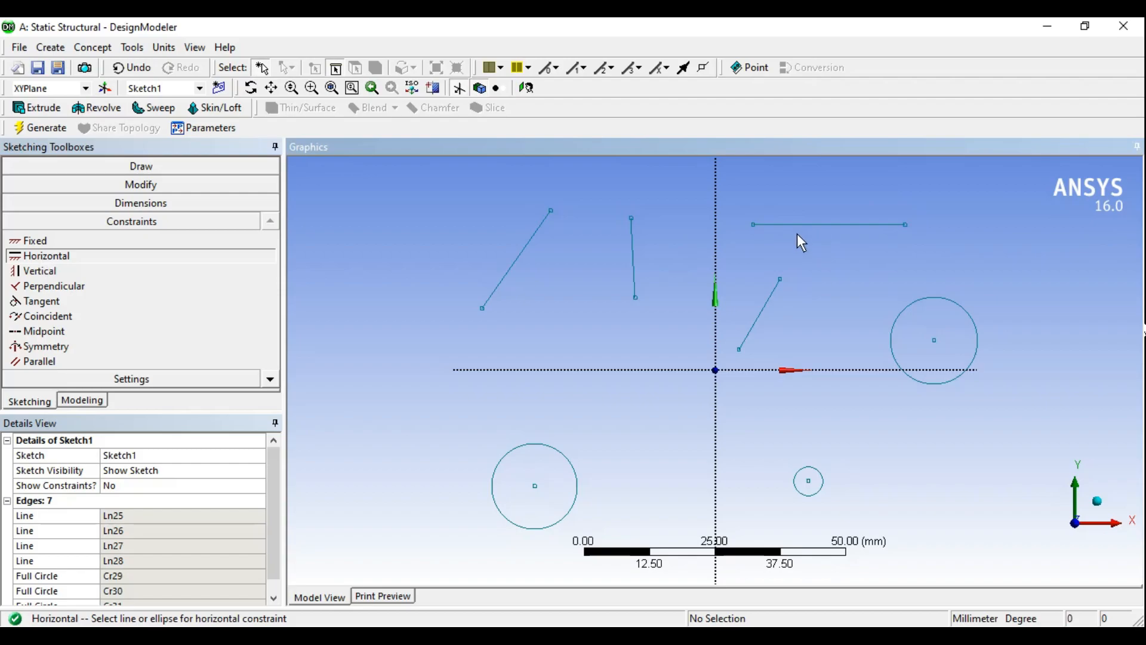
click(58, 273)
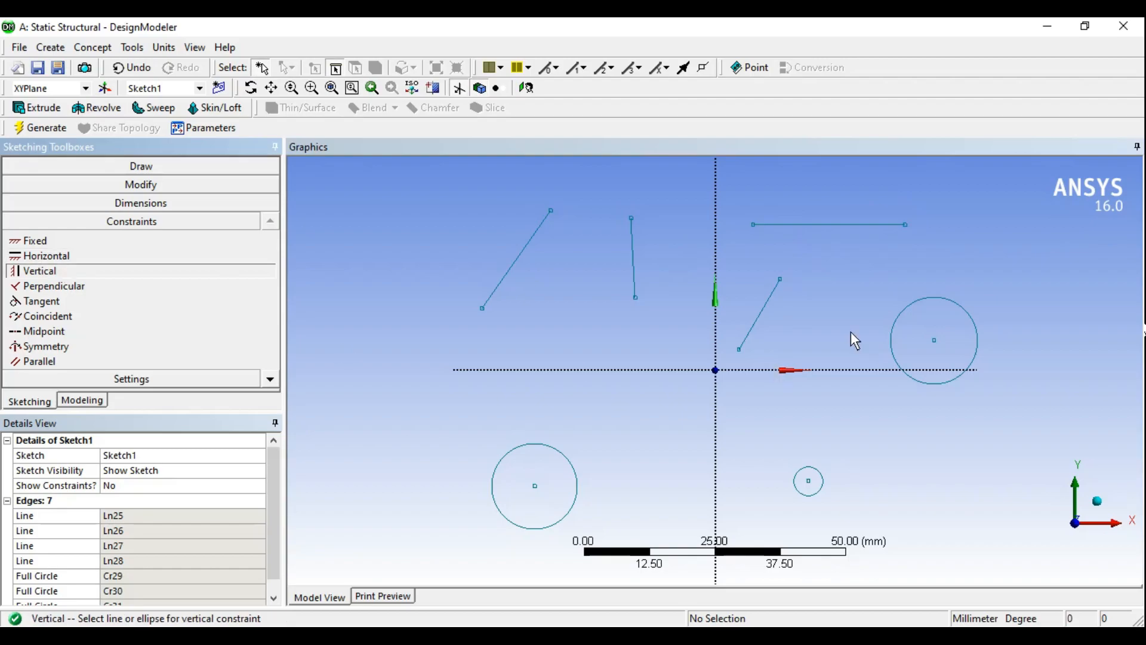
click(764, 306)
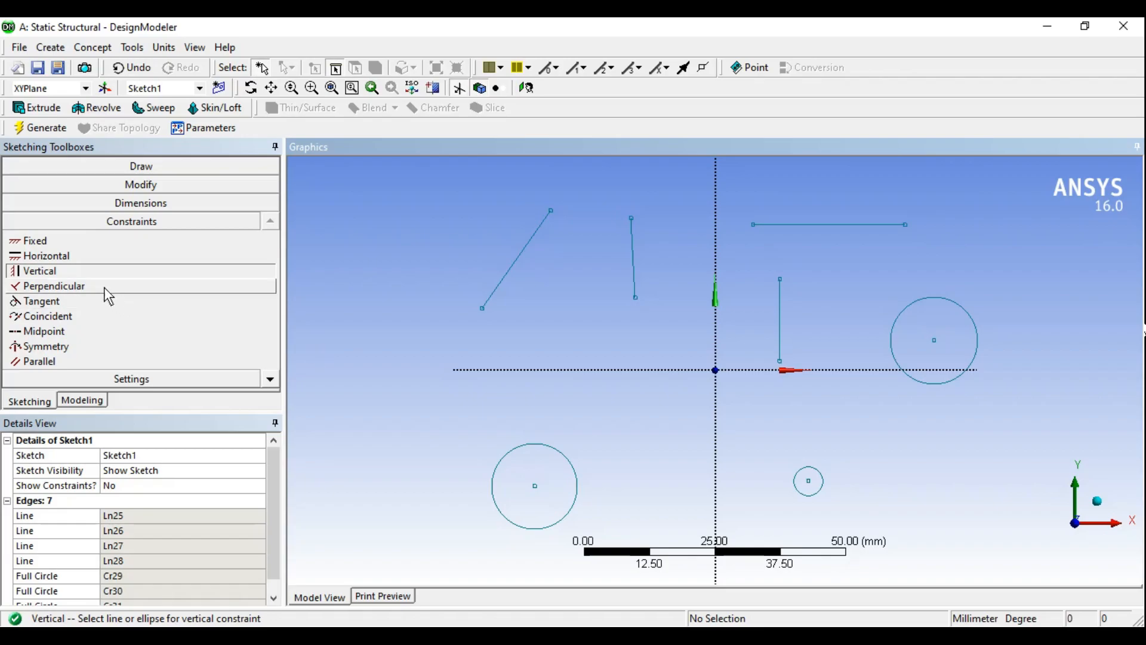
Apply a Perpendicular constraint between the leftmost slanted line and the nearly vertical line beside it
click(48, 286)
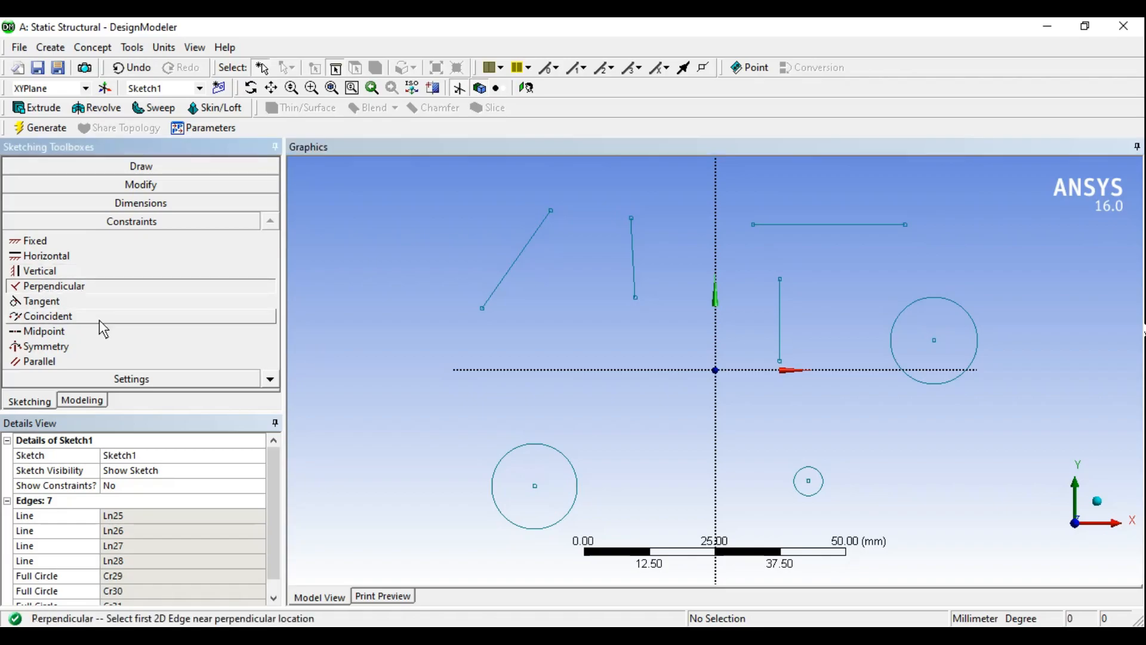
click(533, 252)
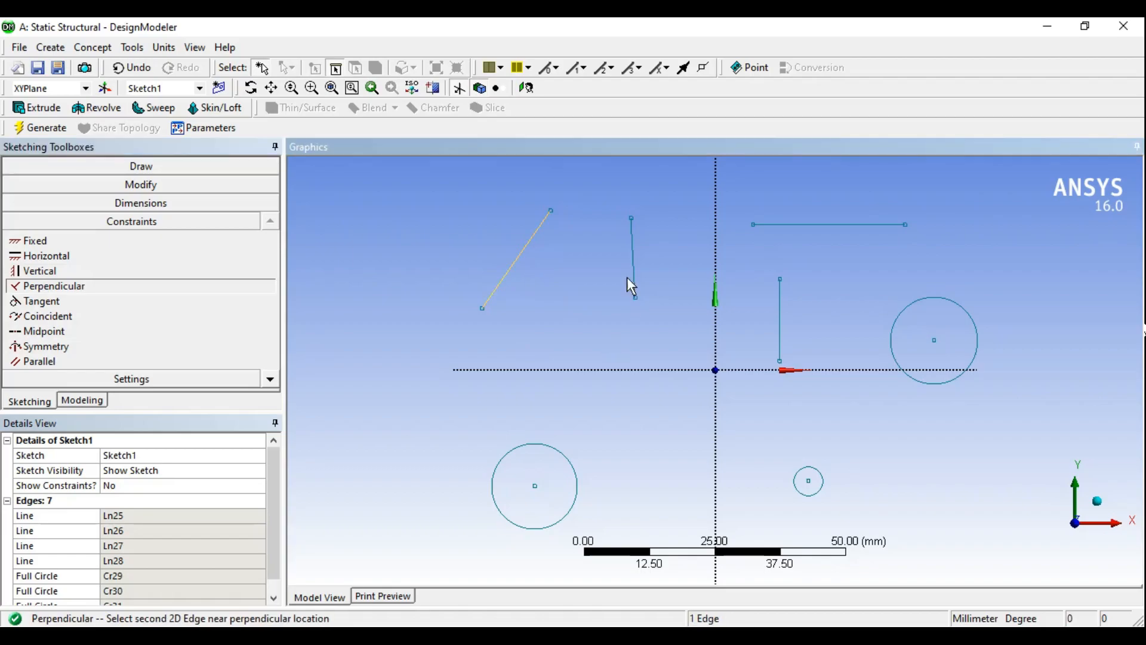
click(633, 260)
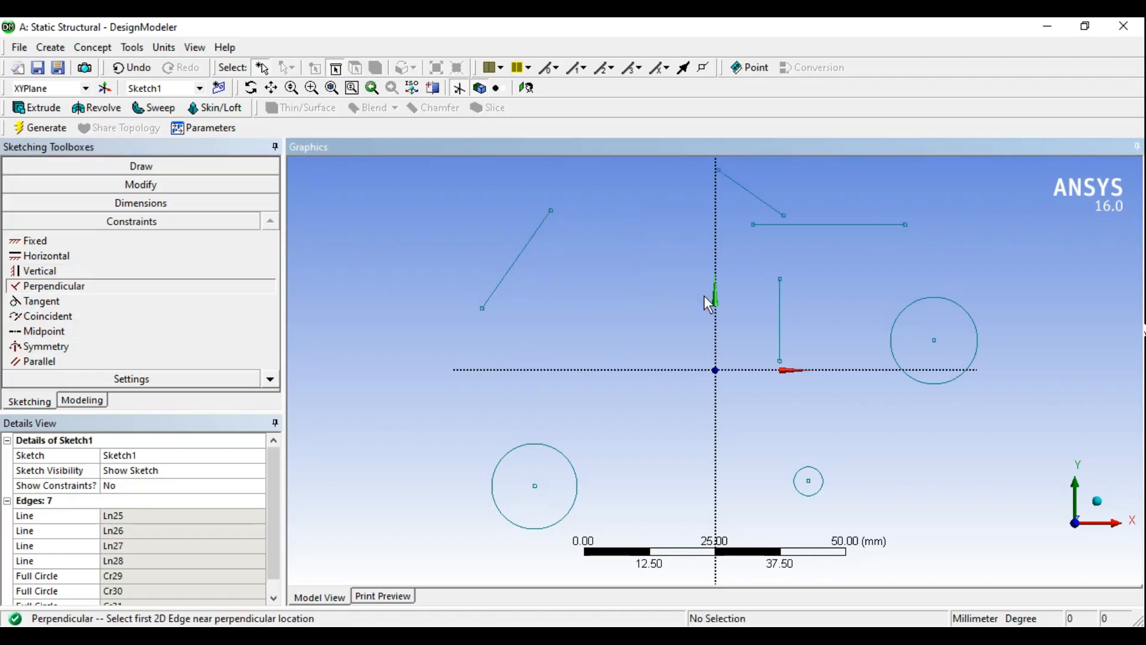
Make the large circle on the X axis tangent to the horizontal line
ctrl+middle_drag(759, 236, 688, 361)
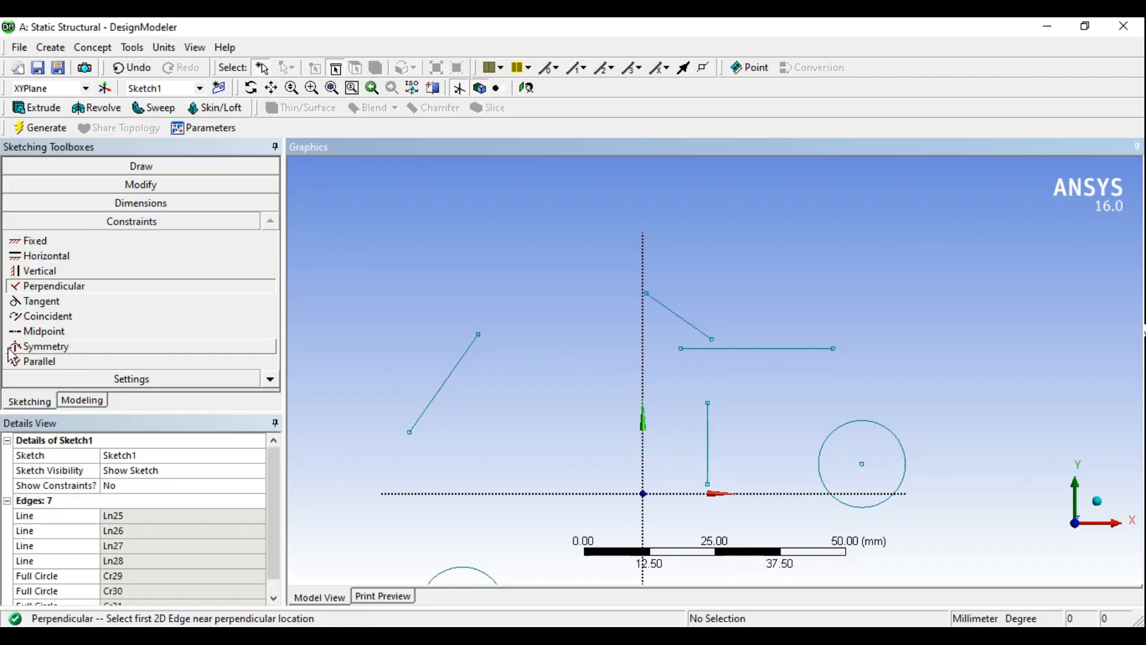
click(83, 306)
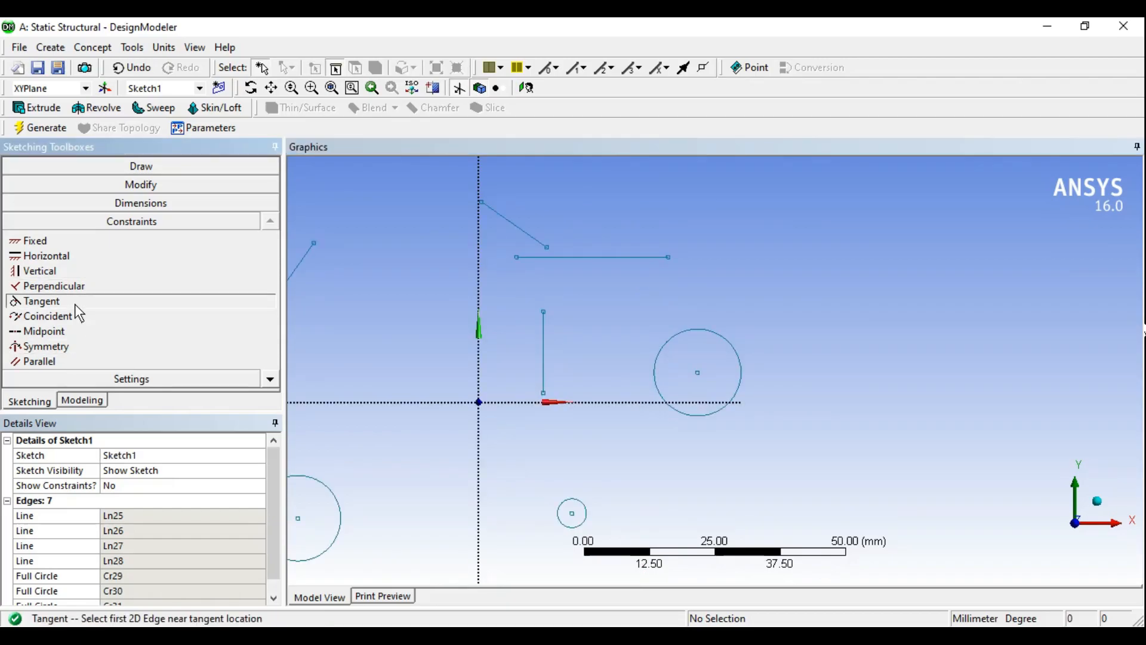
click(712, 330)
click(654, 257)
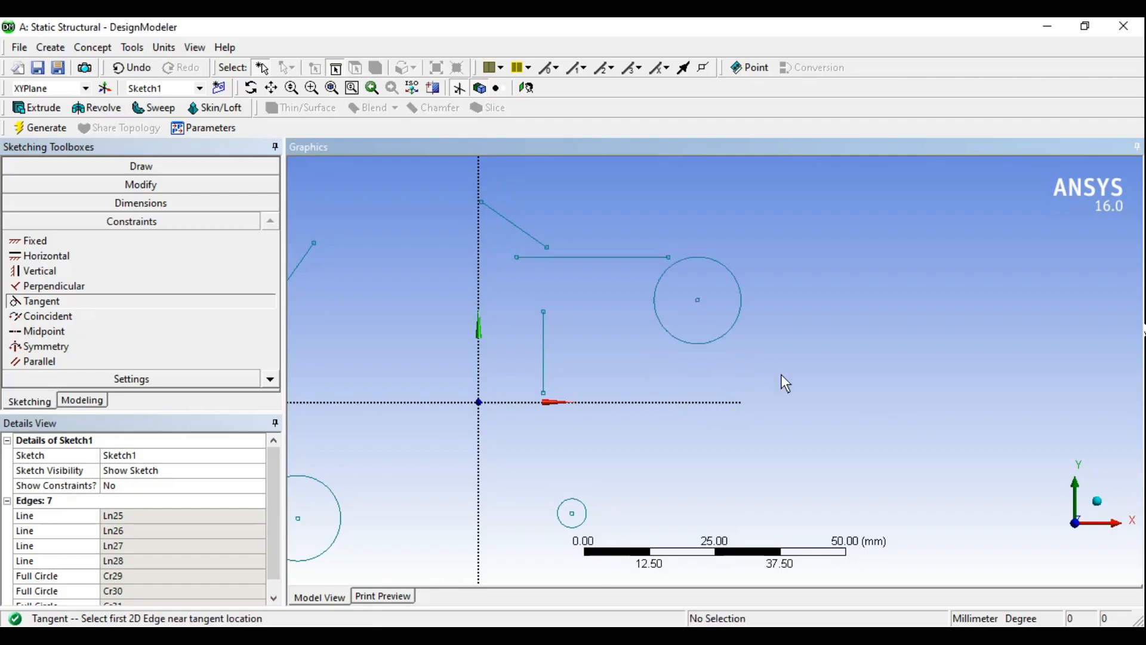
Draw a long slanted line to the right of the large circle, ending just below the X axis
ctrl+middle_drag(790, 322, 719, 375)
scroll(718, 375, up, 2)
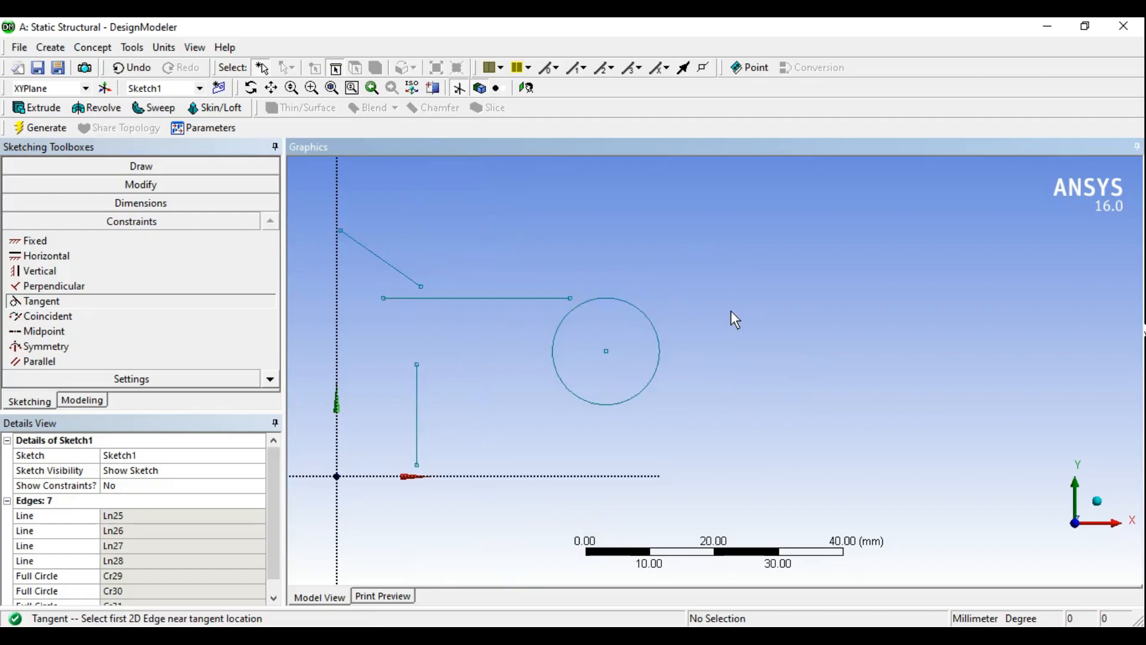
click(135, 166)
click(37, 190)
click(757, 246)
click(643, 508)
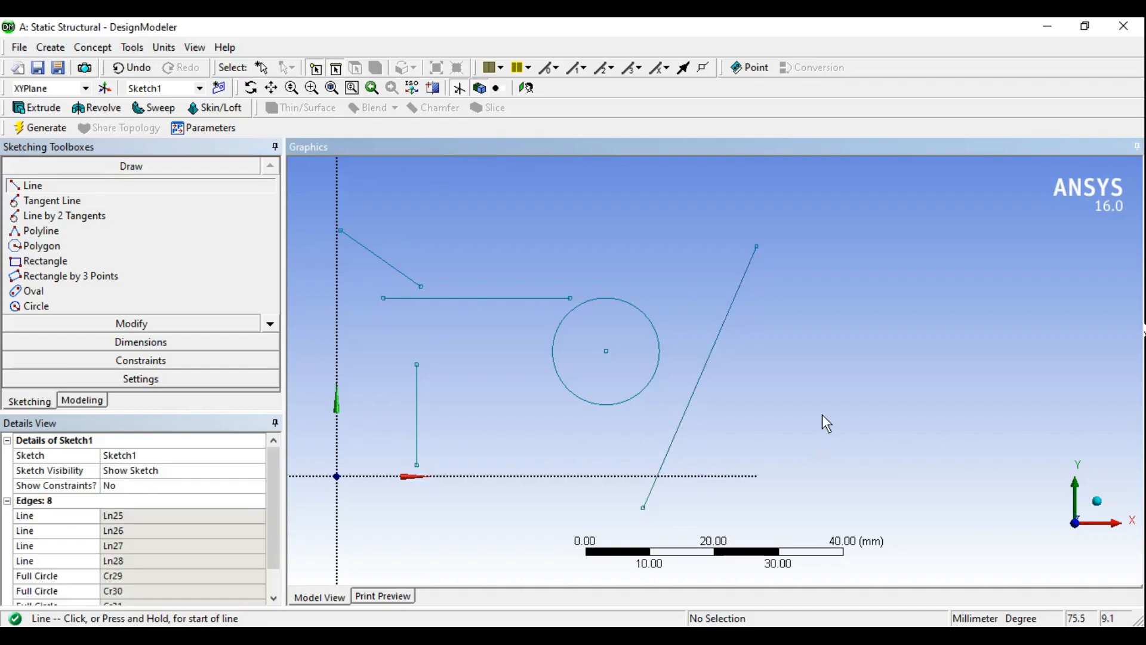
Apply a Tangent constraint between the large circle and the new slanted line beside it
click(120, 342)
click(128, 360)
click(109, 303)
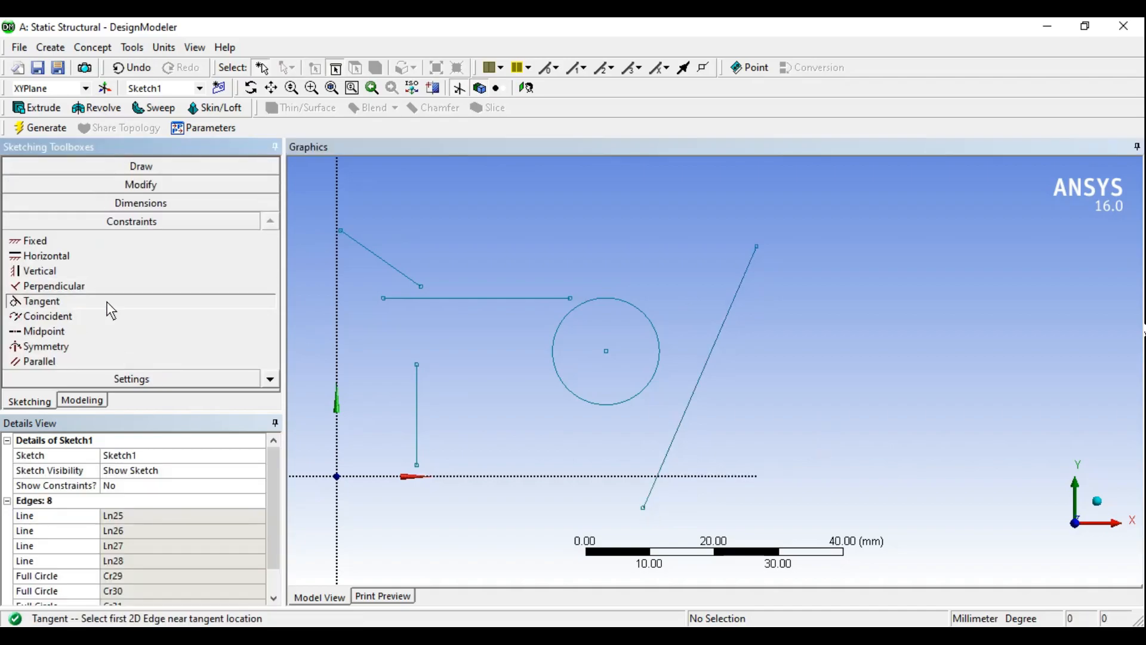
click(667, 371)
click(701, 382)
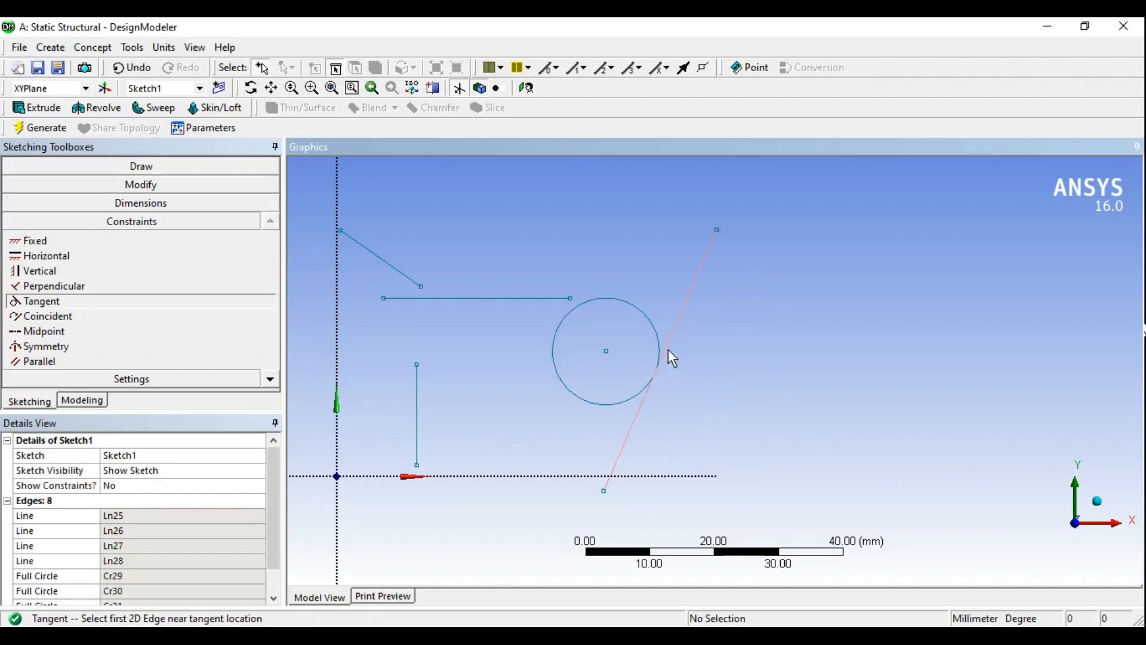
Make the vertical line's upper endpoint, the horizontal line's left endpoint and the nearby slanted line's lower endpoint coincident
ctrl+middle_drag(697, 403, 915, 431)
mouse_move(782, 397)
ctrl+middle_down()
mouse_move(753, 314)
mouse_move(711, 295)
mouse_move(728, 393)
ctrl+middle_up()
click(71, 317)
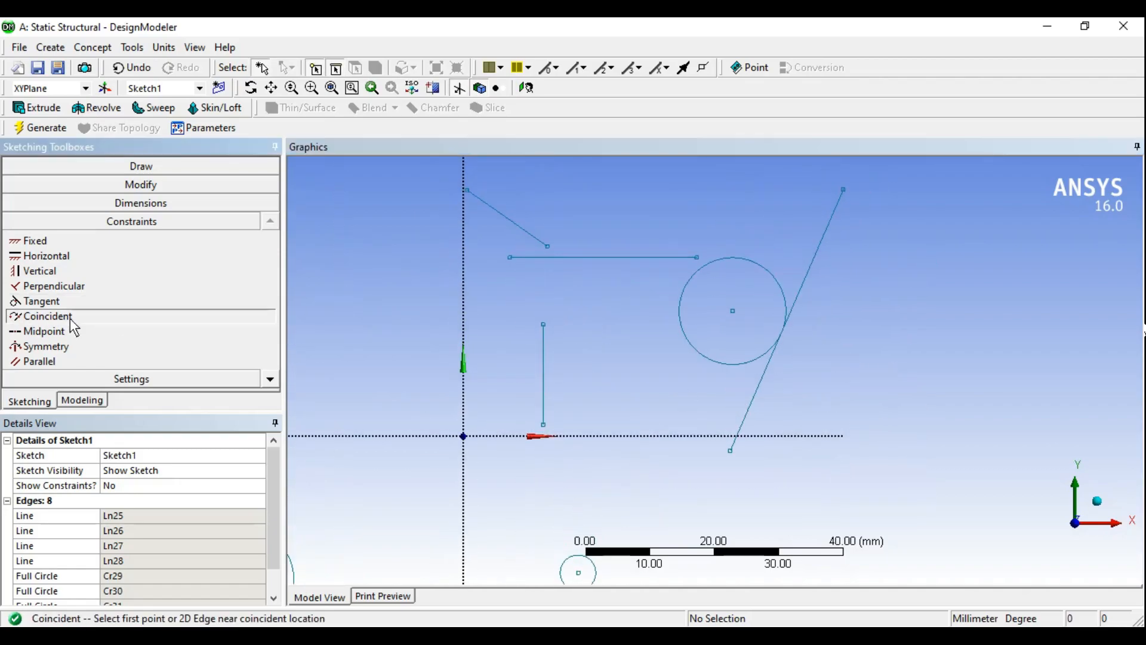
click(545, 325)
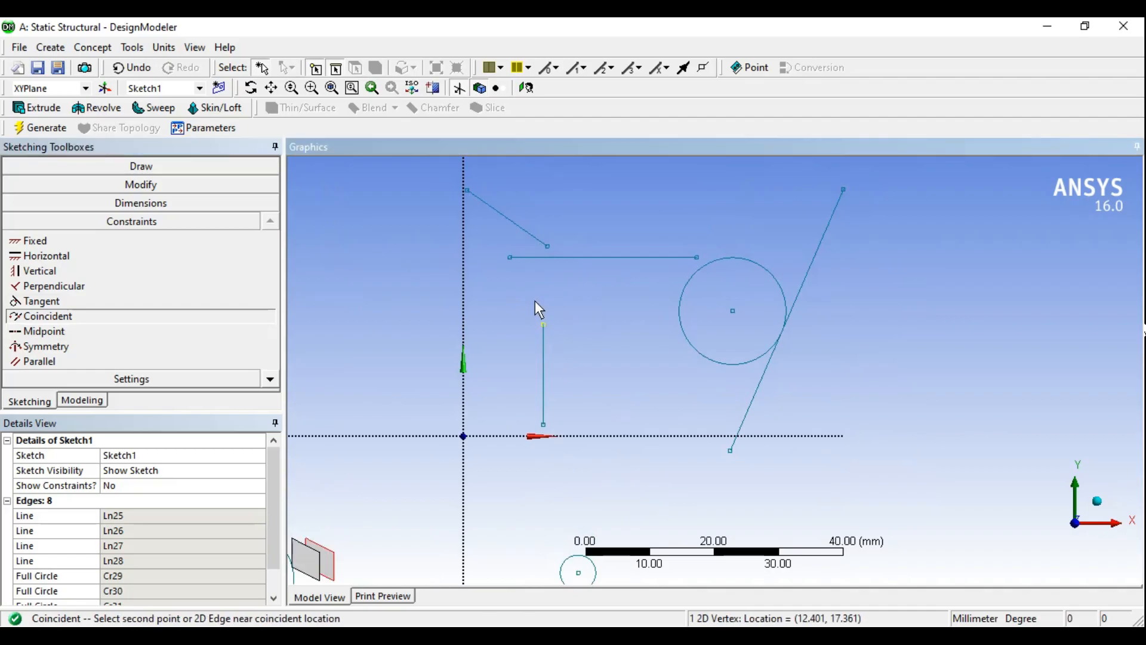
click(513, 261)
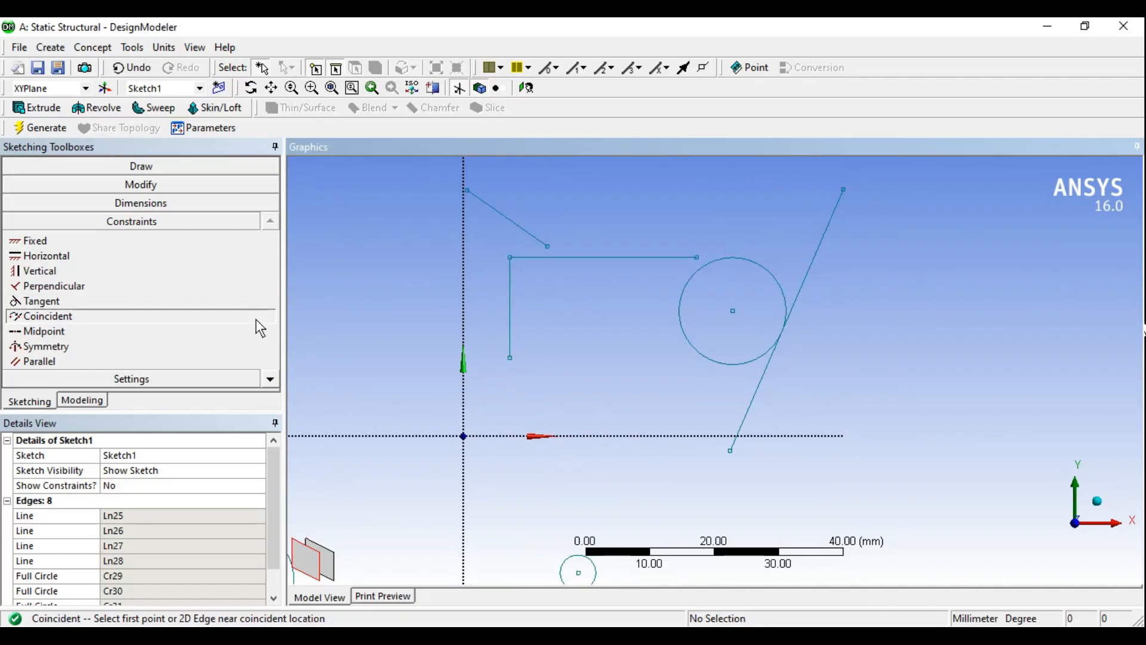
click(507, 258)
click(548, 246)
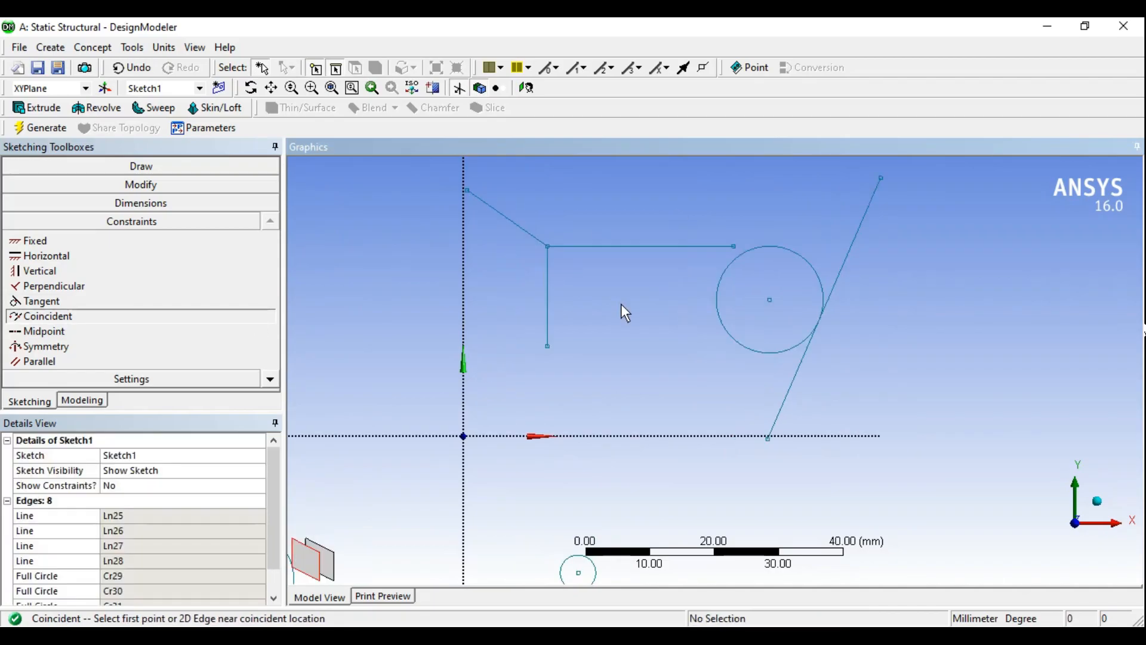
Make the small circle's centre coincident with the lower endpoint of the vertical line
scroll(621, 304, down, 1)
scroll(596, 331, down, 1)
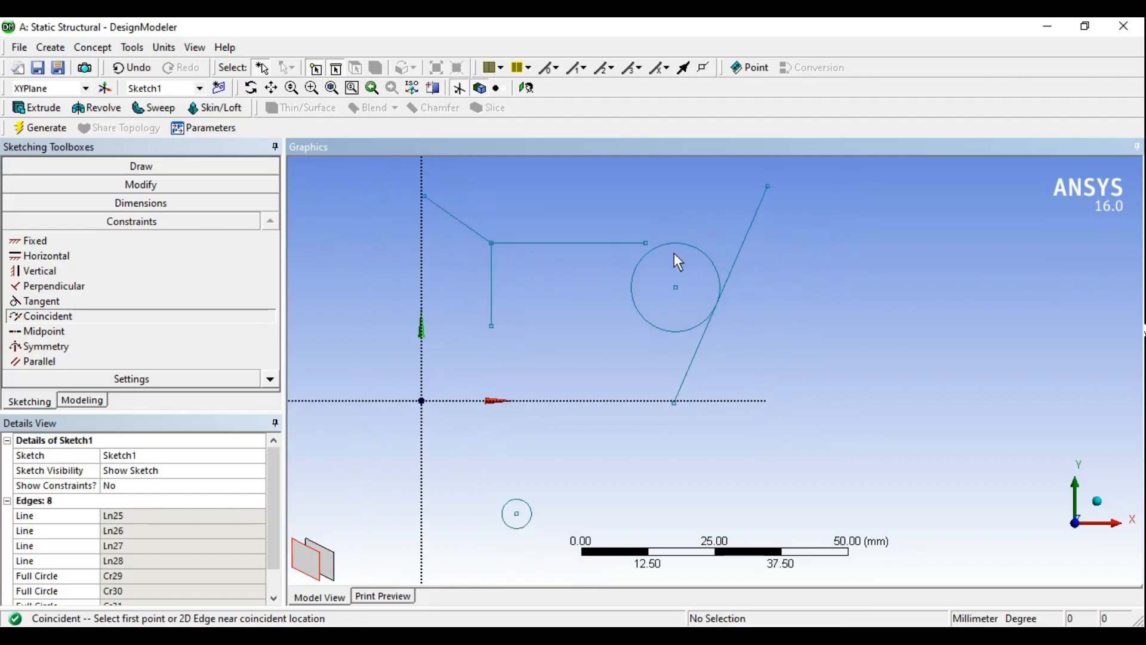
mouse_move(535, 384)
ctrl+middle_down()
mouse_move(703, 386)
mouse_move(669, 310)
ctrl+middle_up()
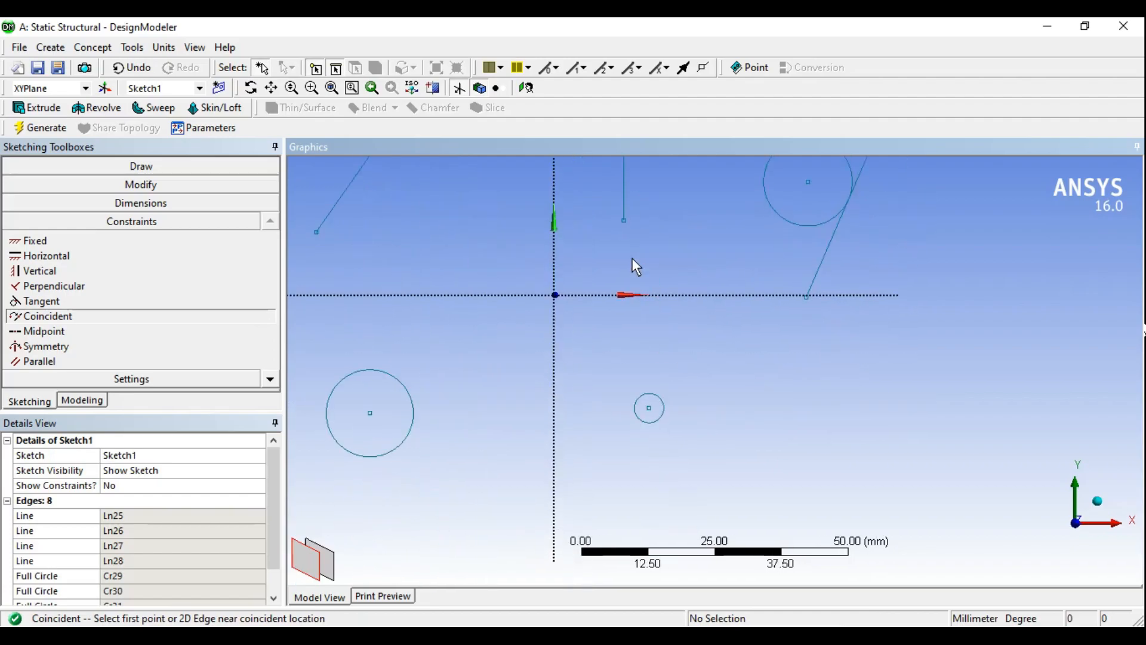
click(624, 221)
click(650, 408)
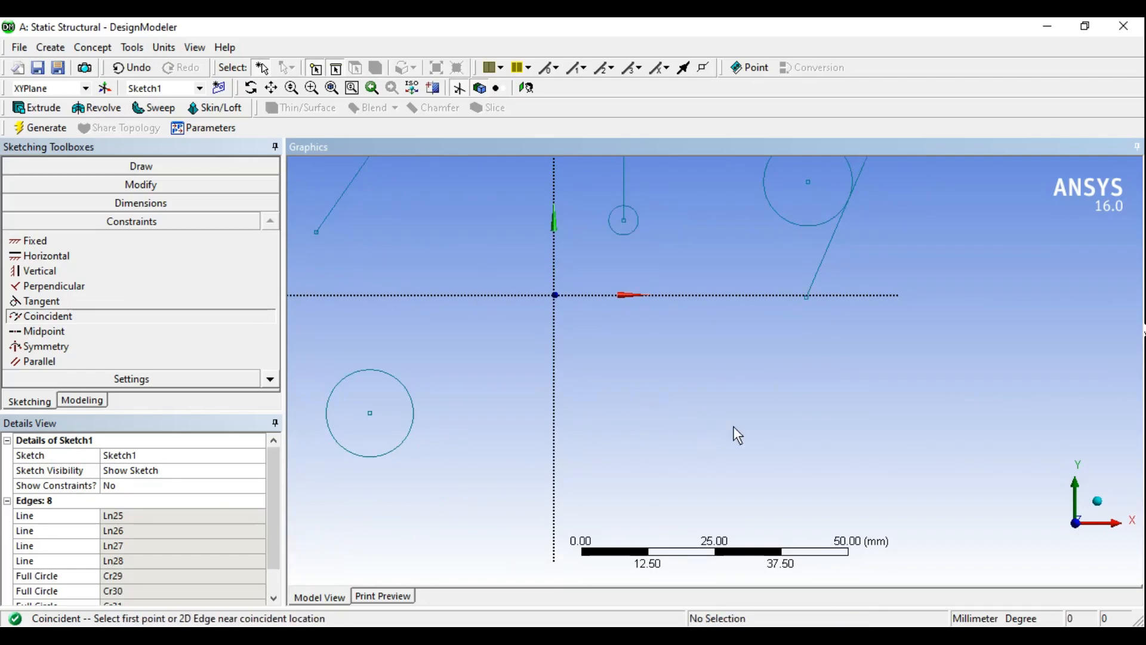
Draw a long slanted line and a shorter steep line below its right end, in the empty area beyond the tangent line
ctrl+middle_drag(733, 238, 723, 448)
scroll(722, 448, up, 1)
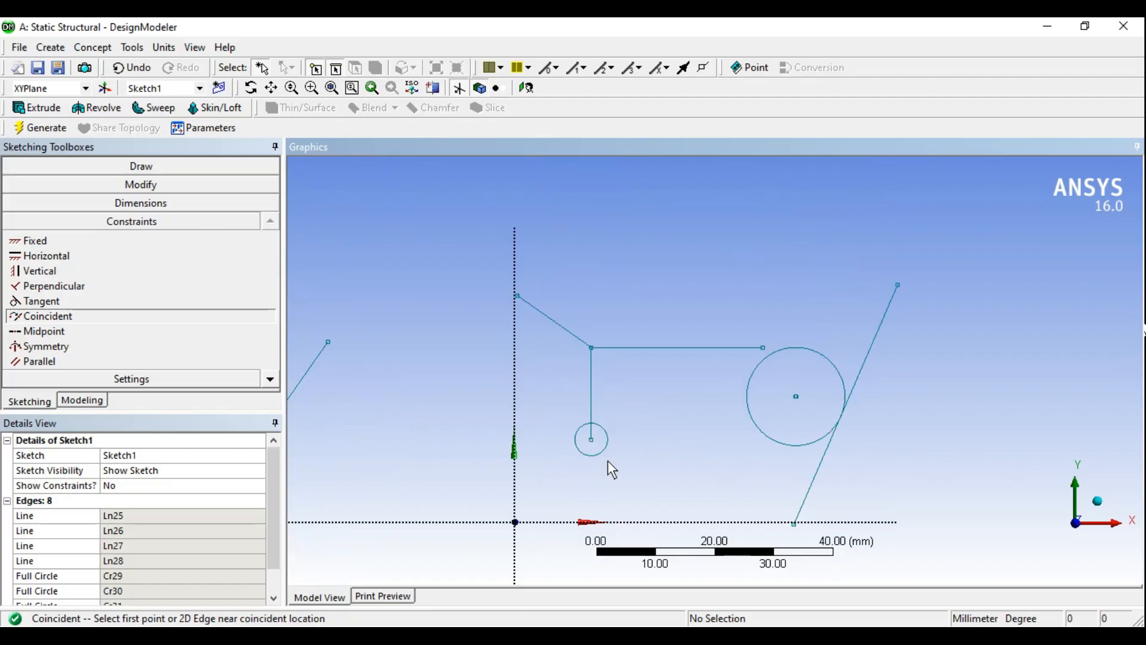
mouse_move(734, 464)
ctrl+middle_down()
mouse_move(549, 450)
mouse_move(493, 528)
ctrl+middle_up()
ctrl+middle_drag(571, 433, 397, 464)
click(119, 173)
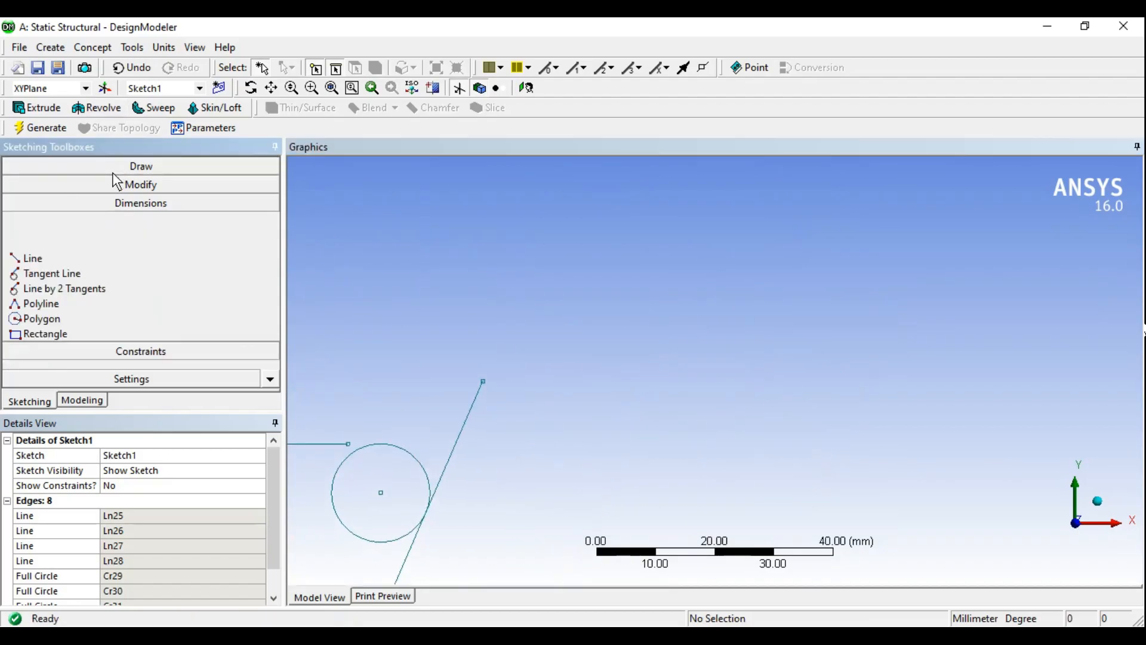
click(32, 185)
click(634, 288)
click(826, 209)
click(833, 324)
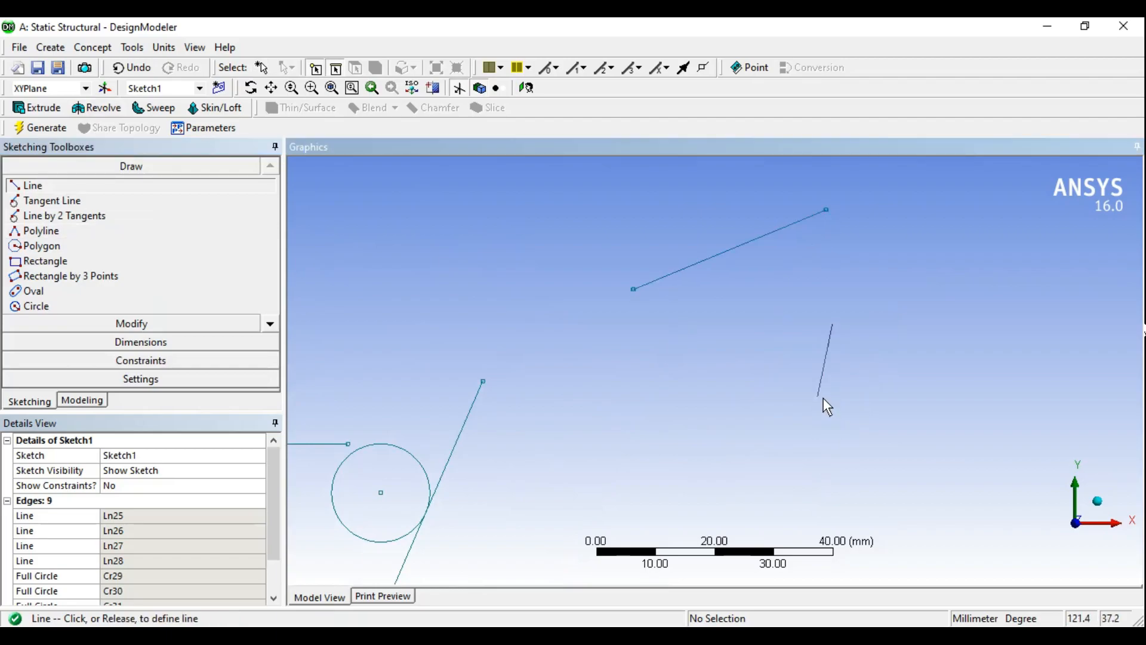
click(852, 415)
key(Escape)
Apply a Midpoint constraint joining the upper endpoint of the short steep line to the middle of the long slanted line
ctrl+middle_drag(903, 275, 832, 342)
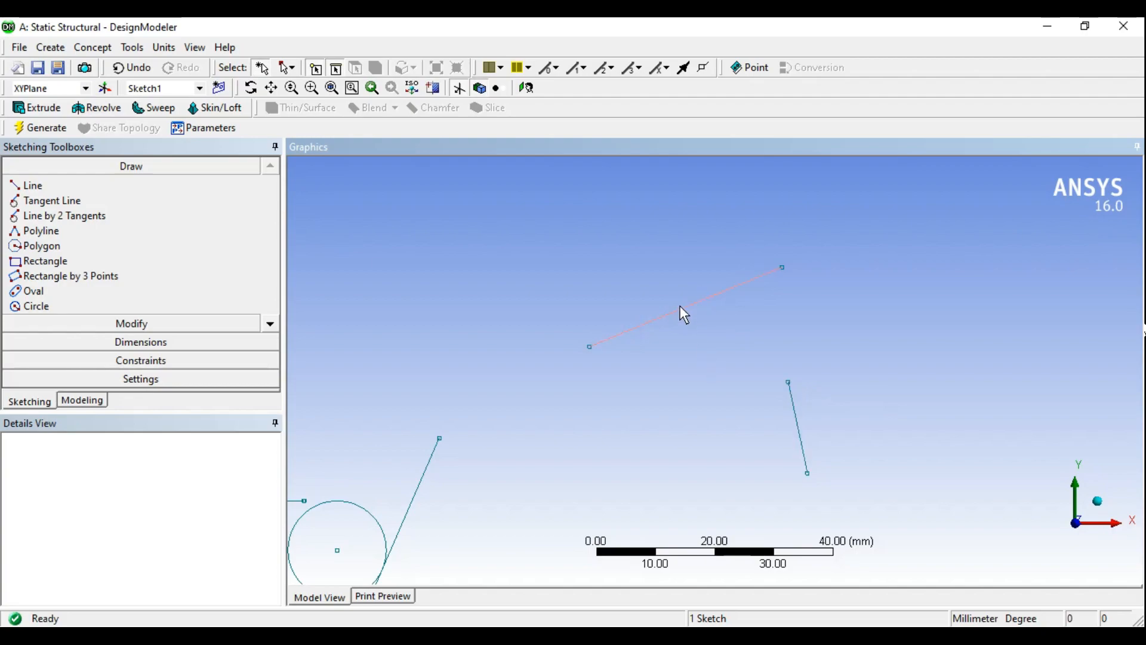
click(164, 361)
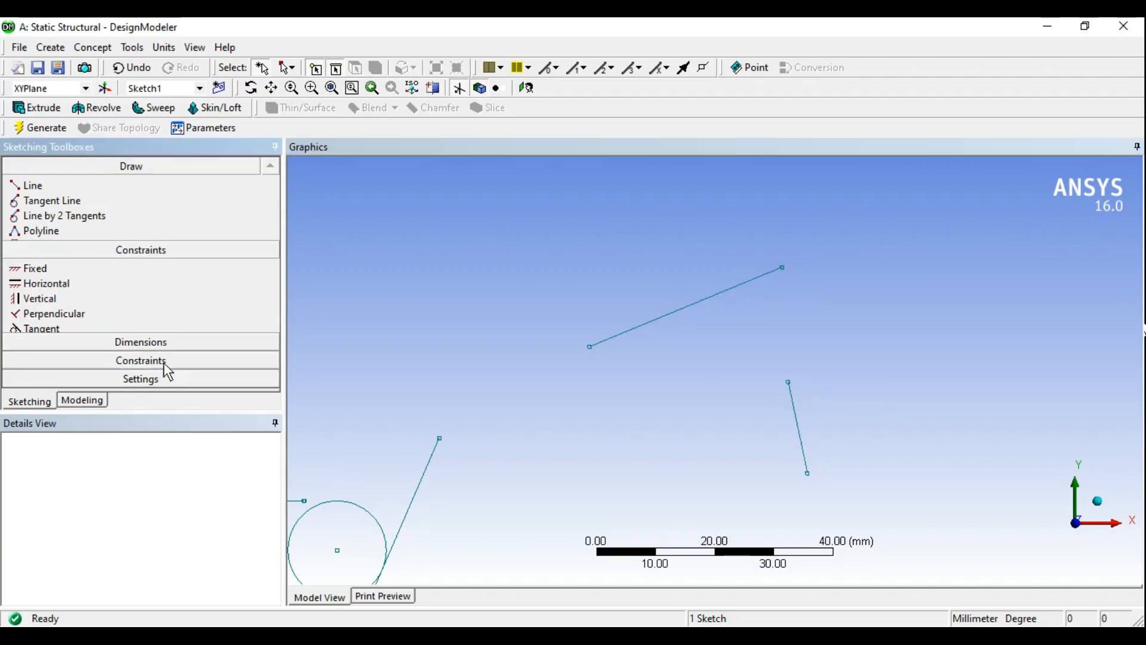
click(47, 332)
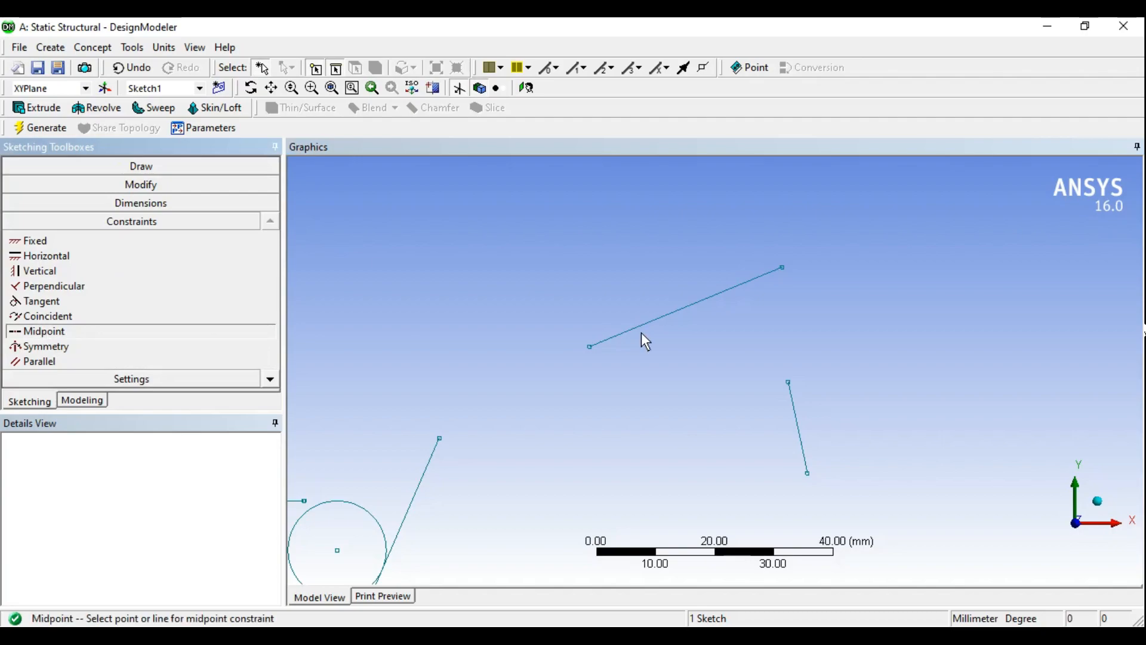
click(637, 334)
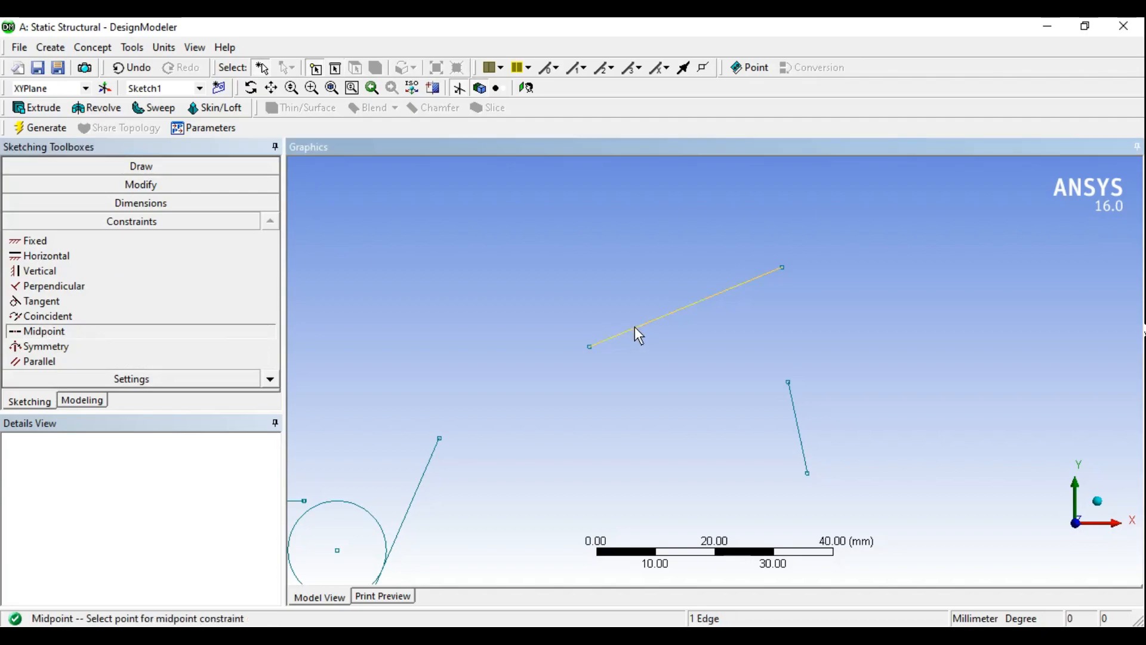
click(786, 382)
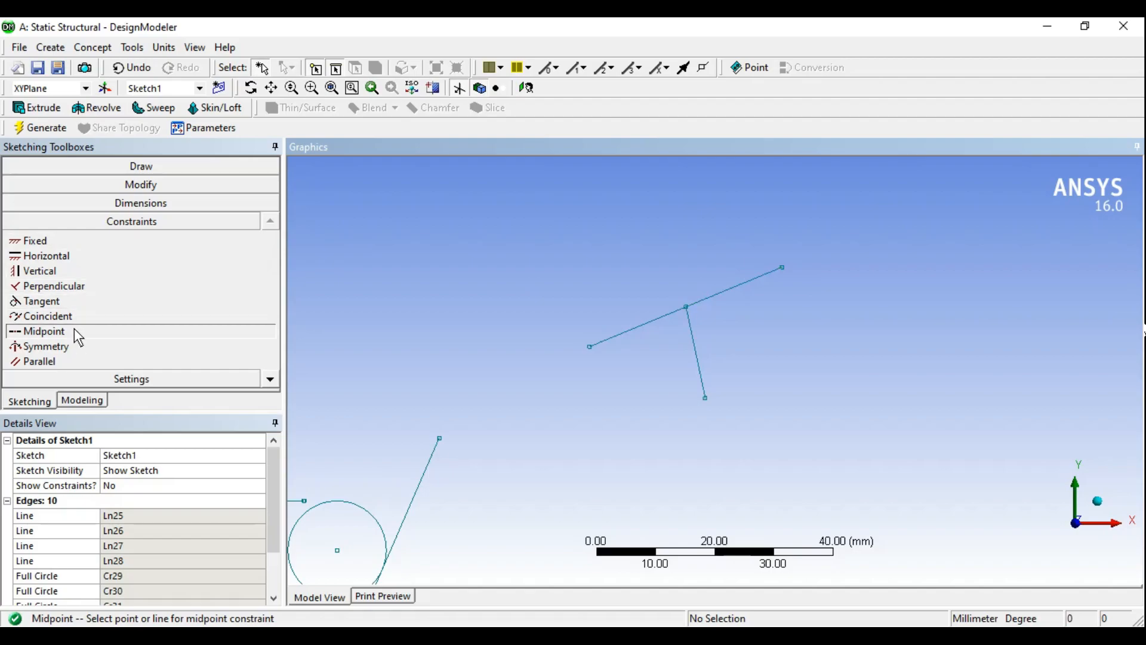
click(269, 380)
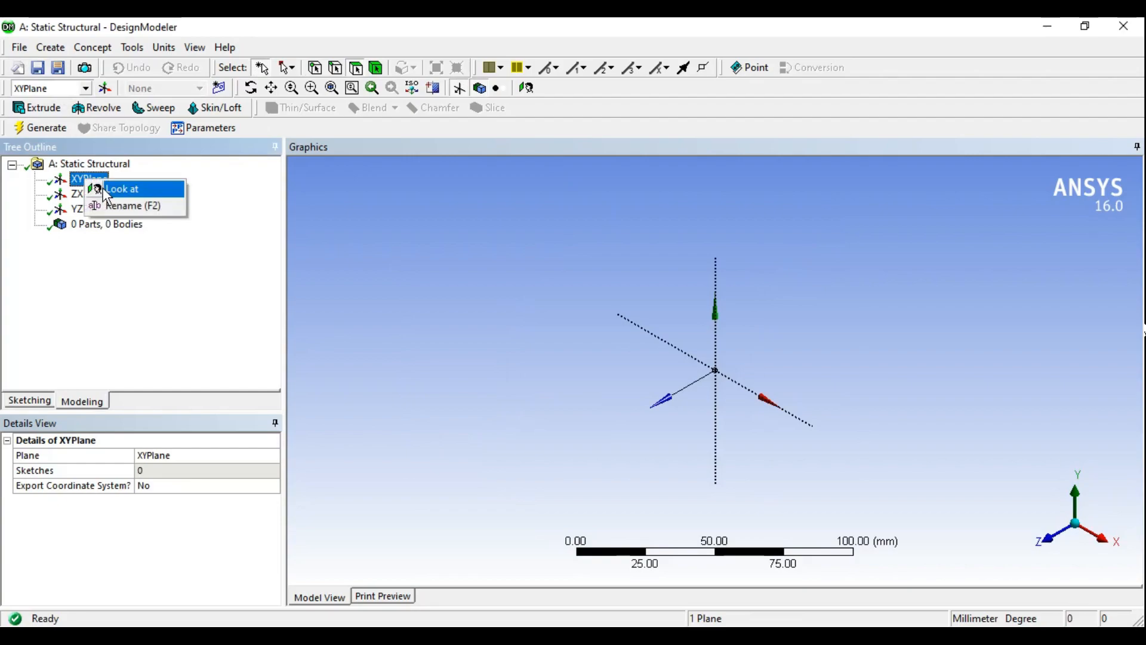
Orient the view to look straight at the XYPlane of the new, empty model
click(107, 187)
click(818, 353)
scroll(818, 354, up, 5)
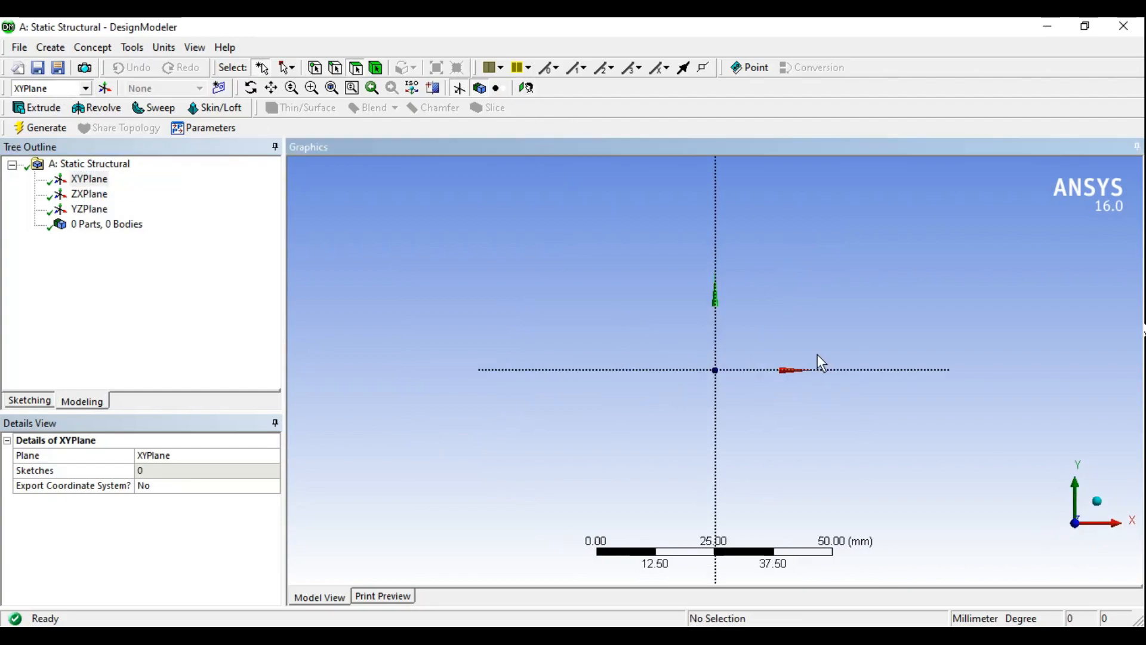
ctrl+middle_drag(818, 354, 773, 455)
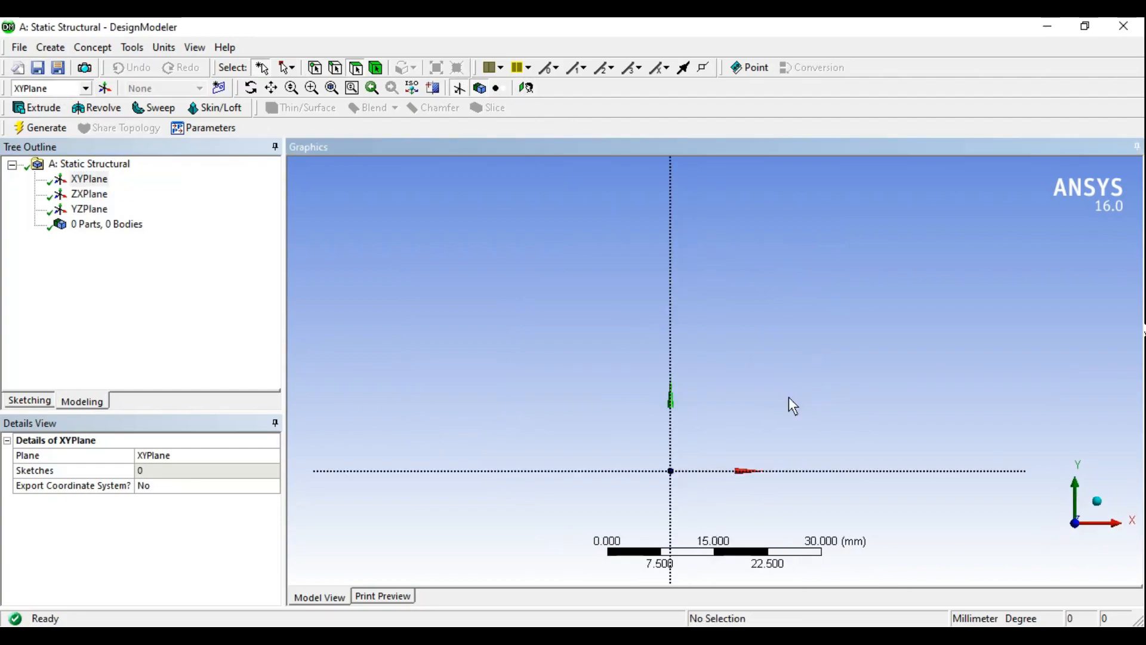
Sketch two small circles above the X axis, one on each side of the Y axis, at slightly different heights
click(30, 401)
click(59, 306)
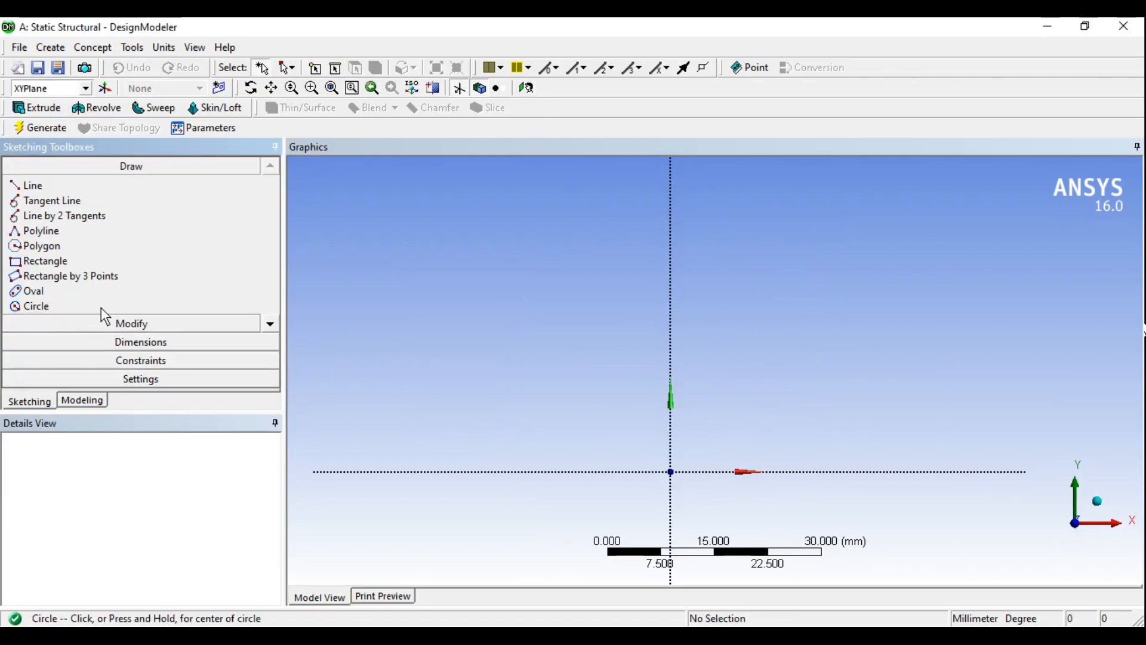
click(524, 313)
click(551, 309)
click(870, 354)
click(886, 326)
ctrl+middle_drag(794, 338, 818, 326)
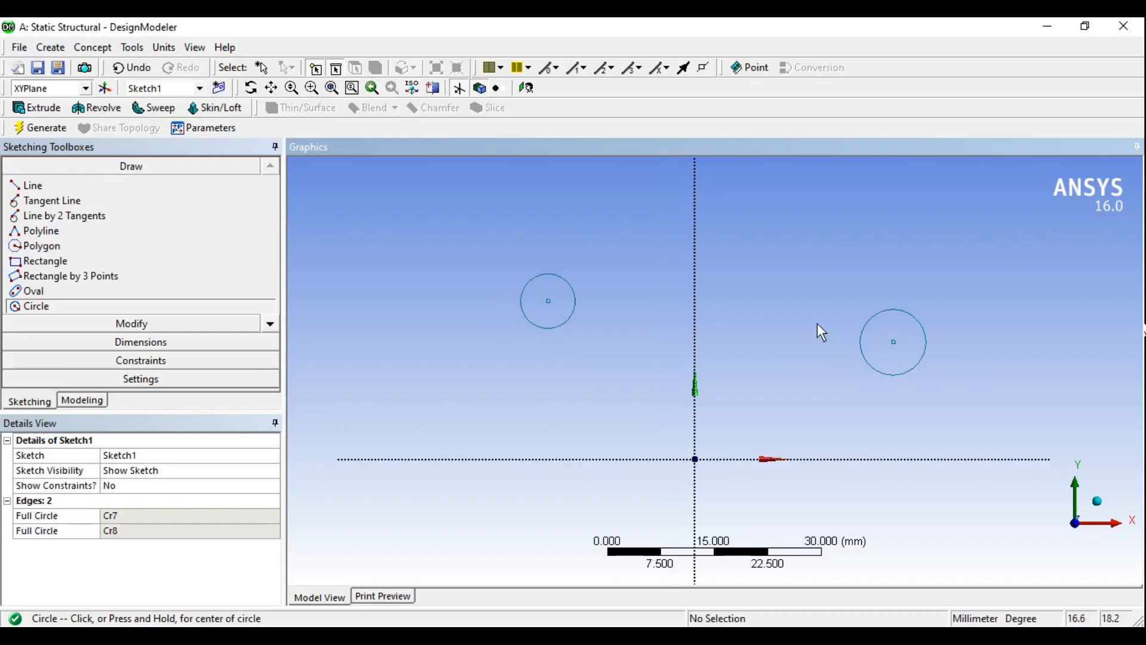
scroll(830, 347, down, 3)
scroll(798, 370, up, 1)
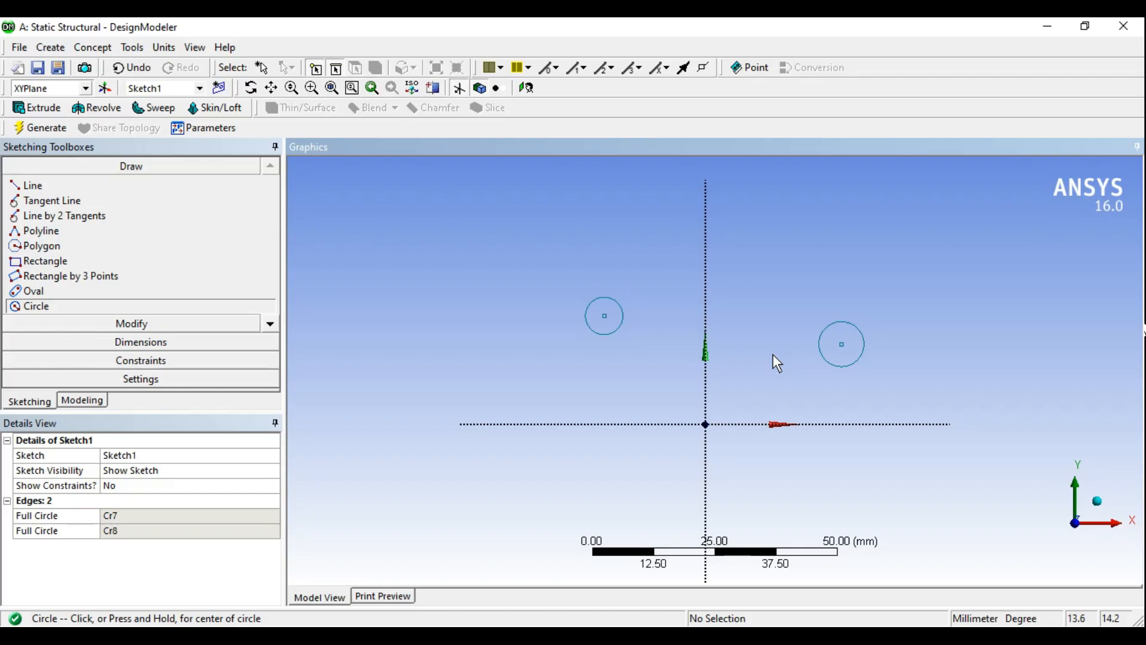
Apply a Symmetry constraint to the two circles, using the Y axis as the symmetry line
click(135, 360)
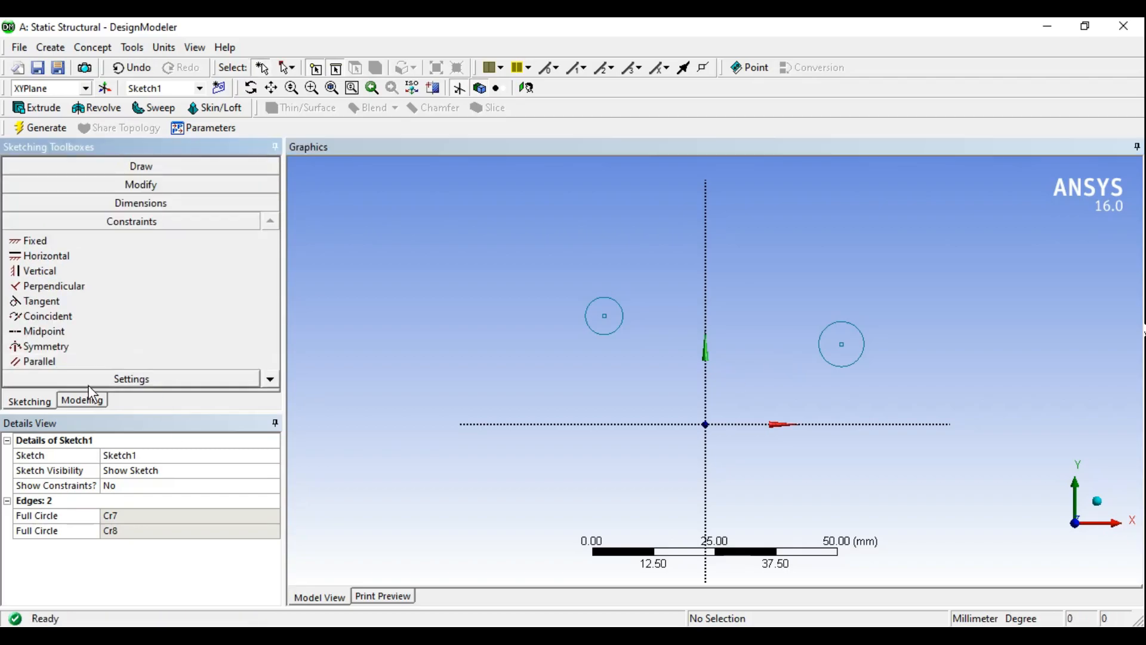
click(54, 350)
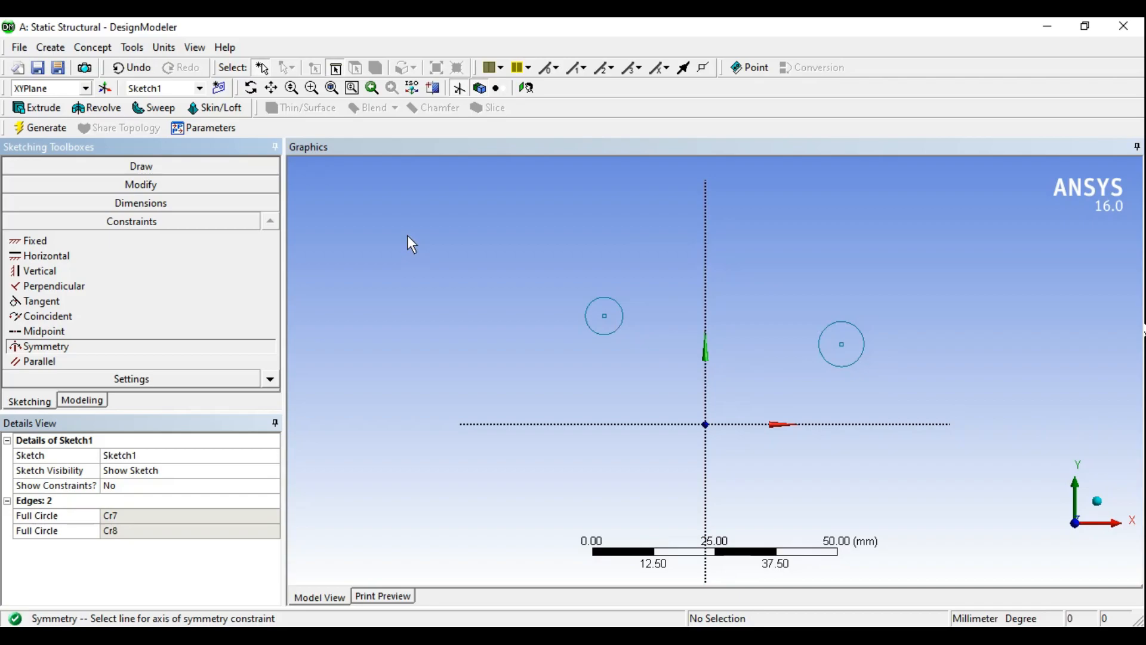
click(708, 228)
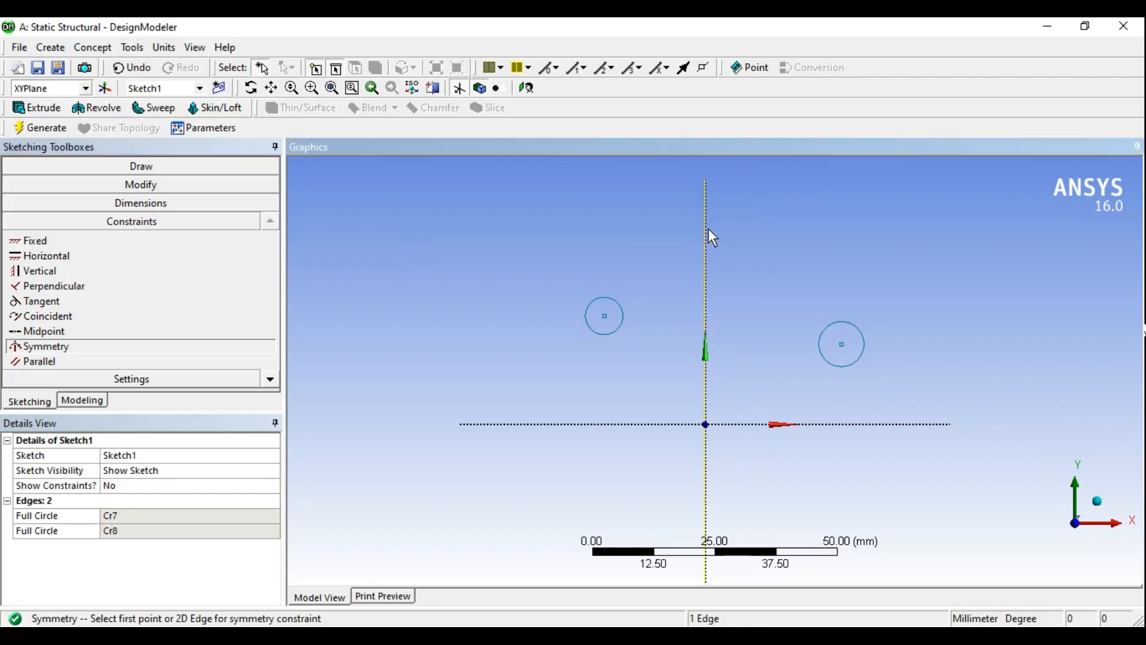
click(621, 324)
click(820, 354)
Move the left circle slightly up and towards the Y axis with the Drag tool to test its symmetry with the other circle
click(135, 186)
click(44, 299)
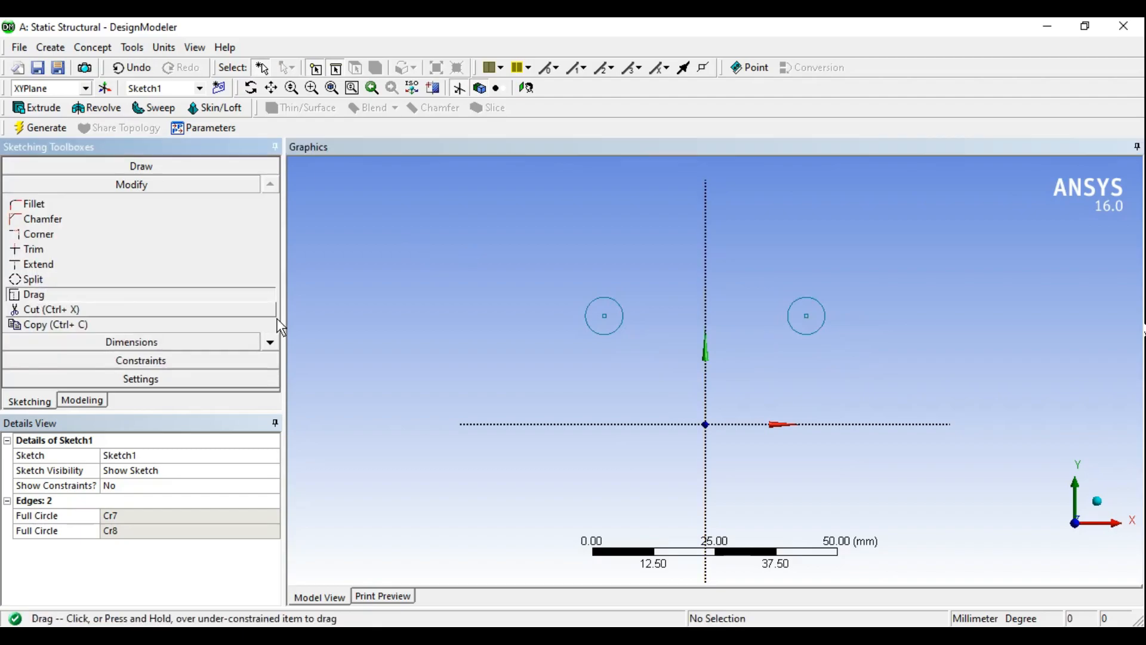
mouse_move(607, 317)
mouse_down()
mouse_move(516, 282)
mouse_move(564, 345)
mouse_move(597, 281)
mouse_move(508, 274)
mouse_move(519, 352)
mouse_move(639, 373)
mouse_move(619, 303)
mouse_move(645, 281)
mouse_move(545, 263)
mouse_move(608, 317)
mouse_move(567, 375)
mouse_move(604, 244)
mouse_move(603, 327)
mouse_move(583, 294)
mouse_move(634, 335)
mouse_move(596, 328)
mouse_move(600, 259)
mouse_move(639, 331)
mouse_move(618, 288)
mouse_up()
Draw two oppositely slanted lines below the X axis, one on each side of the Y axis
mouse_move(742, 340)
ctrl+middle_down()
mouse_move(782, 343)
mouse_move(749, 302)
ctrl+middle_up()
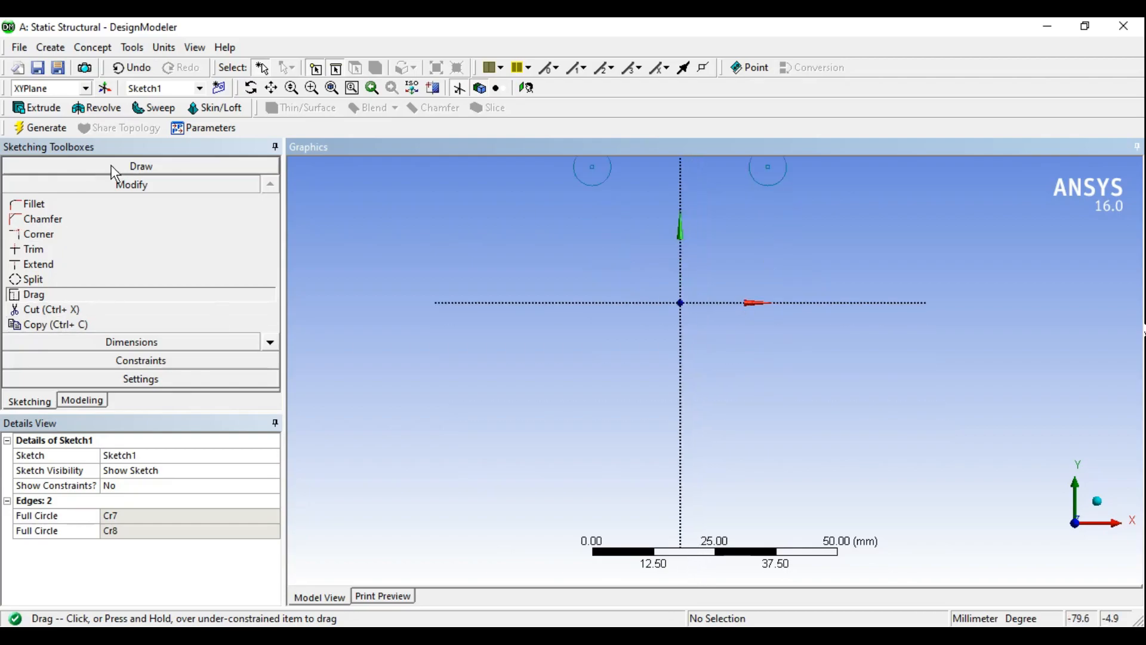
click(141, 166)
click(47, 184)
click(622, 377)
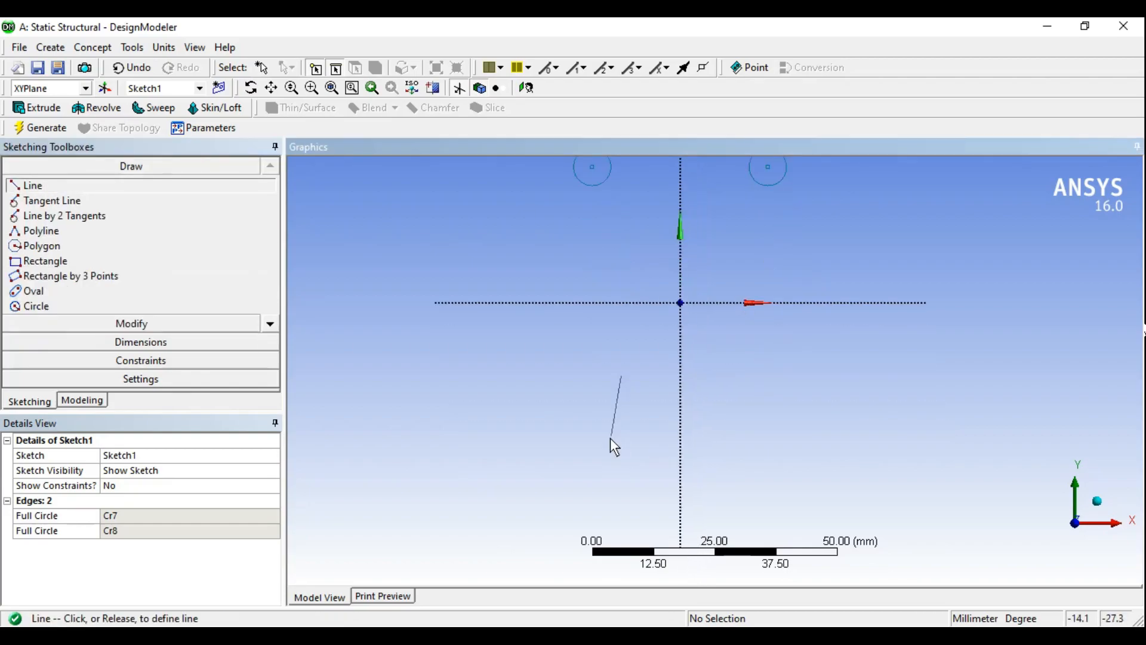
click(591, 450)
click(724, 391)
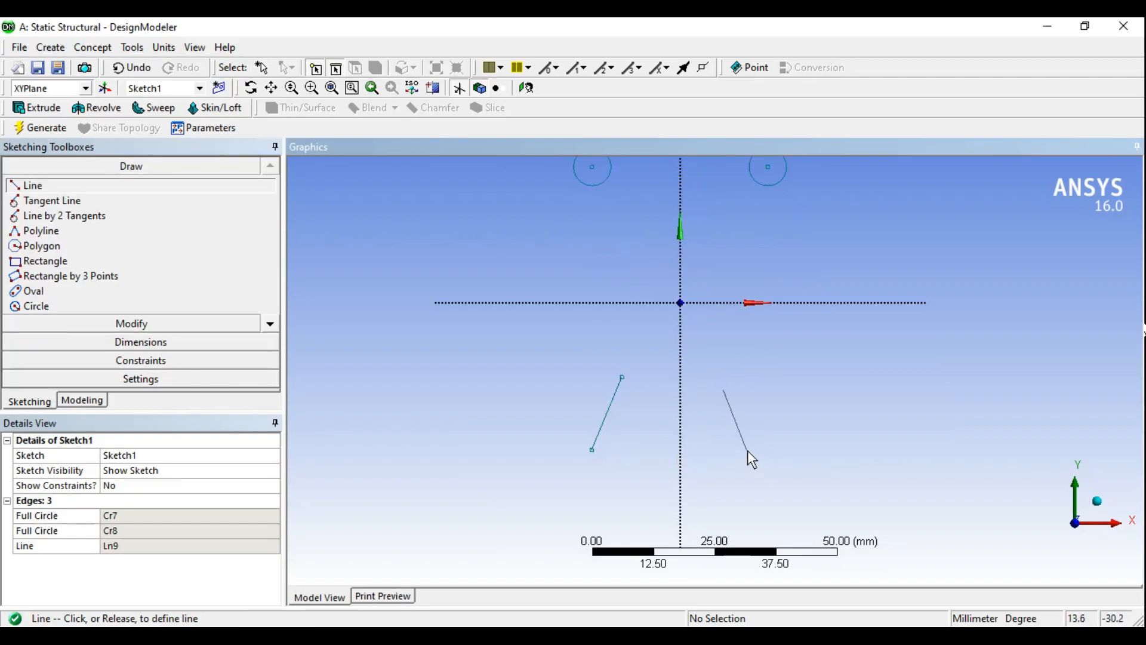
click(748, 450)
key(Escape)
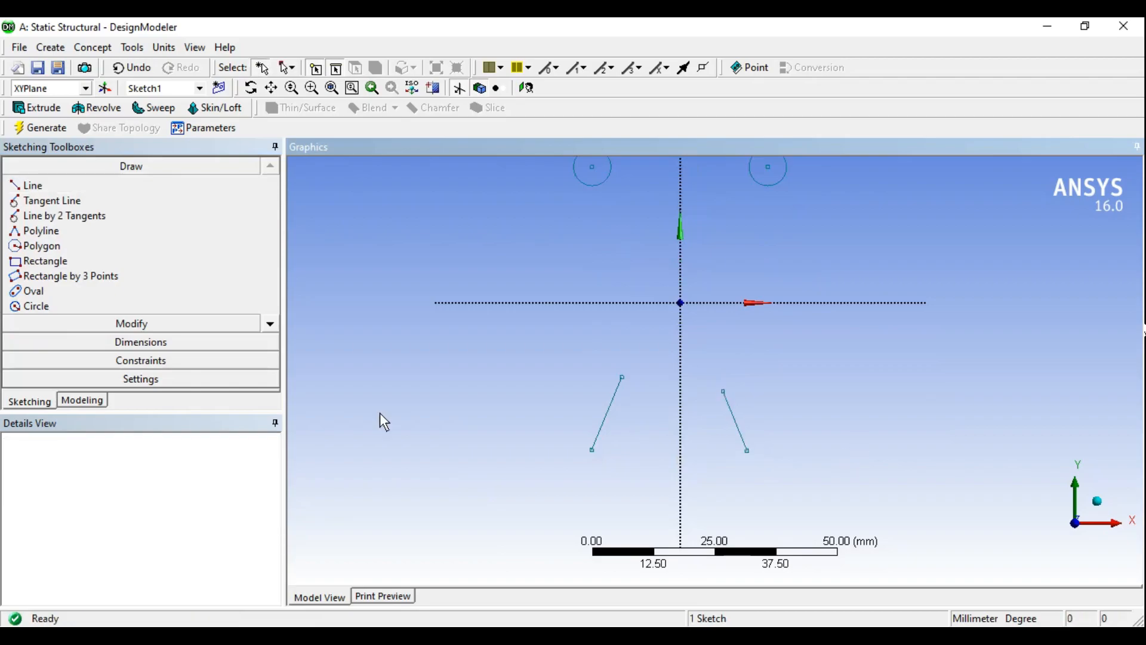
Apply a Symmetry constraint to the two slanted lines about the Y axis
click(137, 361)
click(58, 348)
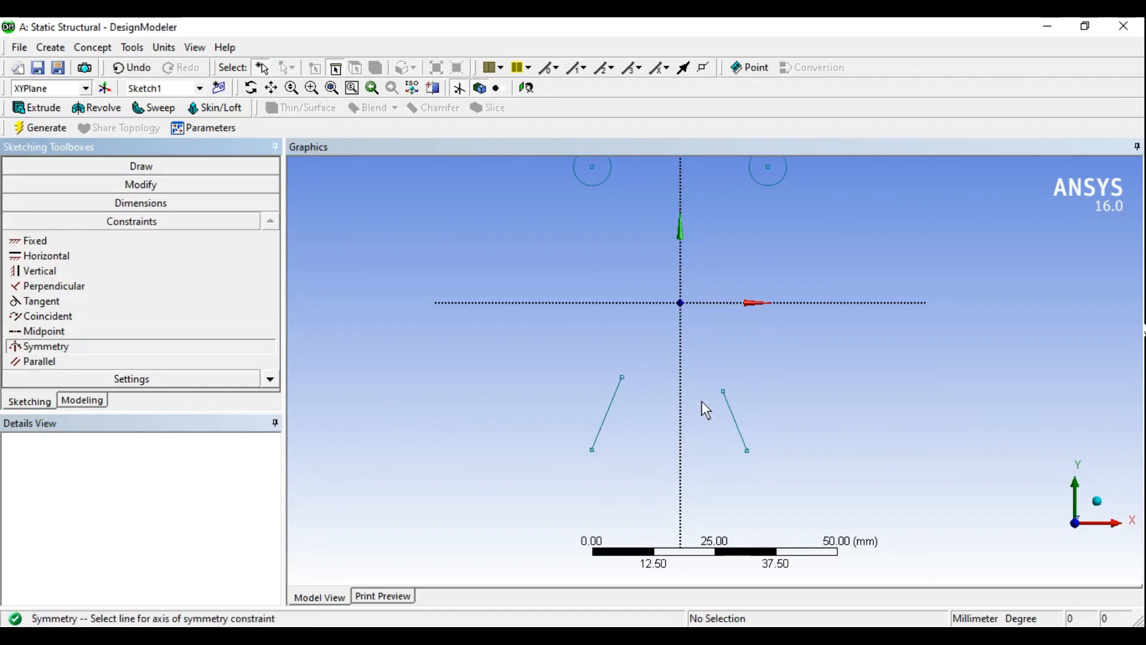
click(681, 380)
click(609, 413)
click(736, 422)
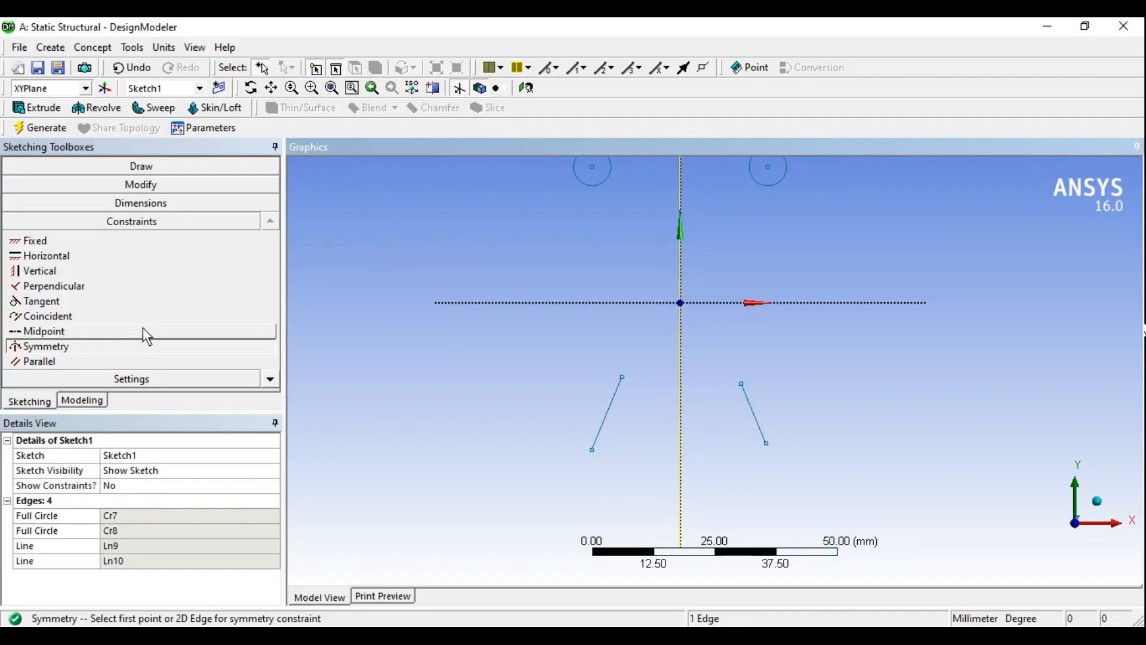
Move the left slanted line outward from the Y axis with the Drag tool to test the lines' symmetry
click(149, 204)
click(143, 186)
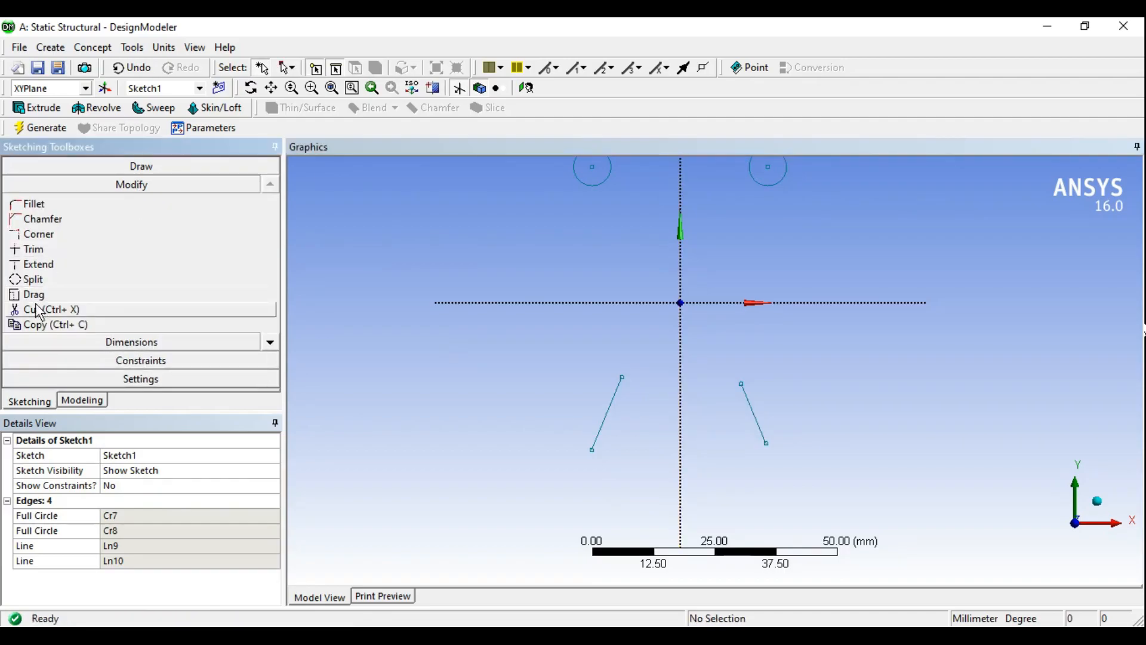
click(64, 295)
mouse_move(605, 418)
mouse_down()
mouse_move(580, 350)
mouse_move(557, 412)
mouse_up()
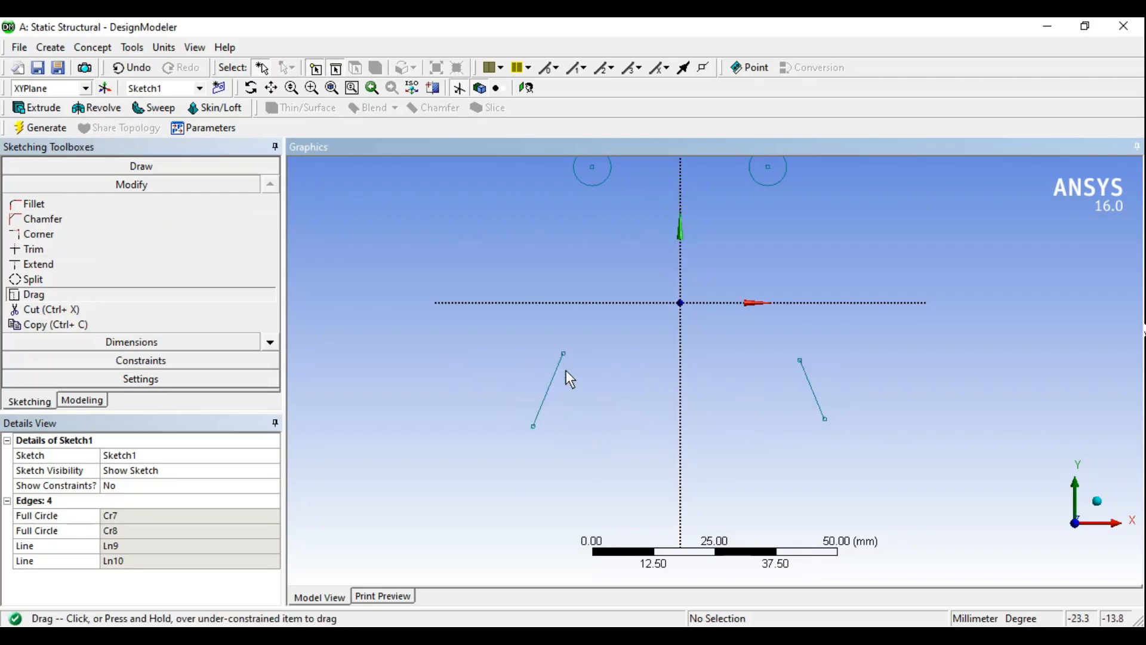
mouse_move(555, 369)
mouse_down()
mouse_move(612, 405)
mouse_move(526, 374)
mouse_move(580, 399)
mouse_move(520, 384)
mouse_move(629, 419)
mouse_move(515, 374)
mouse_move(605, 426)
mouse_move(519, 374)
mouse_move(592, 443)
mouse_move(533, 402)
mouse_move(585, 448)
mouse_move(554, 427)
mouse_up()
click(185, 362)
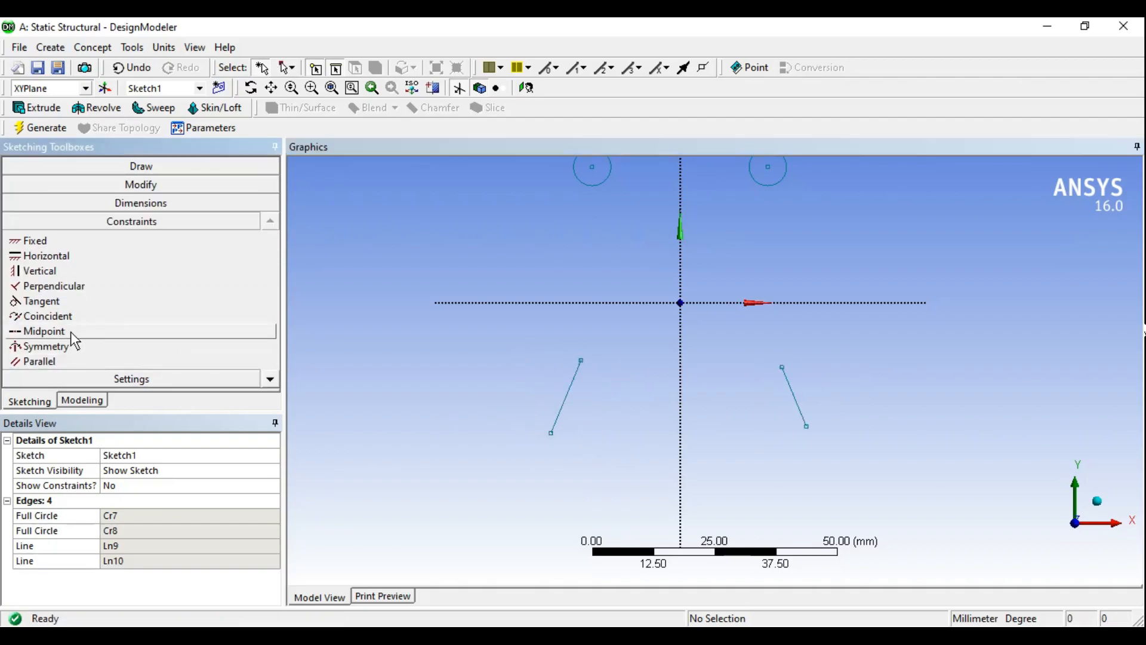
click(72, 347)
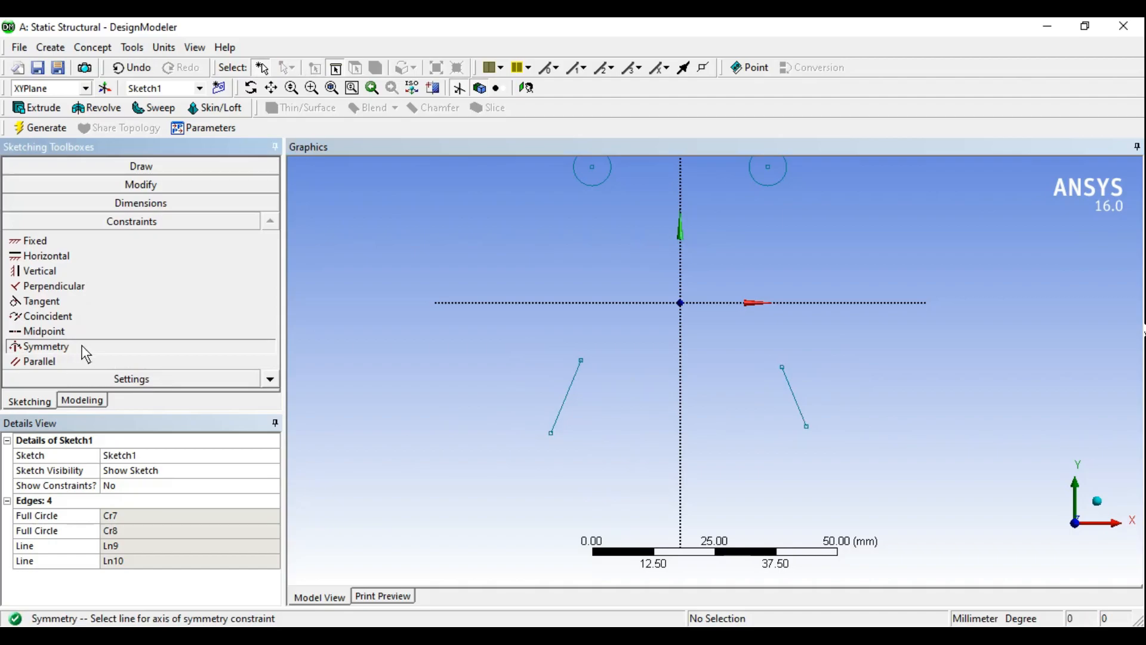
click(270, 380)
click(270, 380)
click(270, 380)
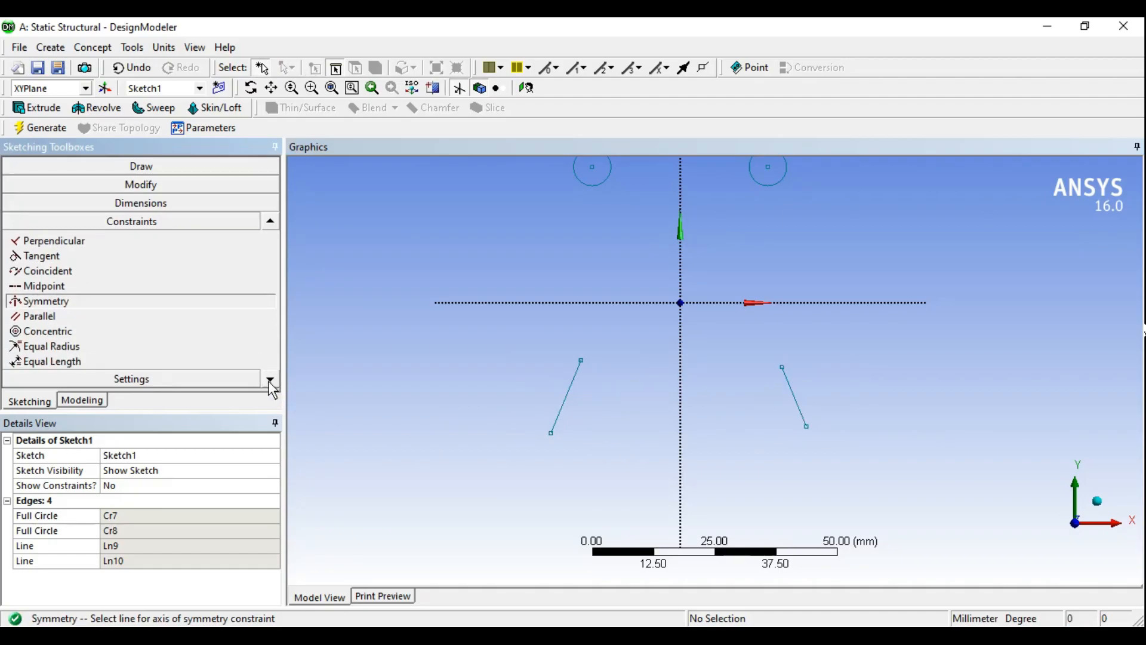
Draw two separate lines with different slants below the X axis, to the left of the symmetric pair
click(142, 167)
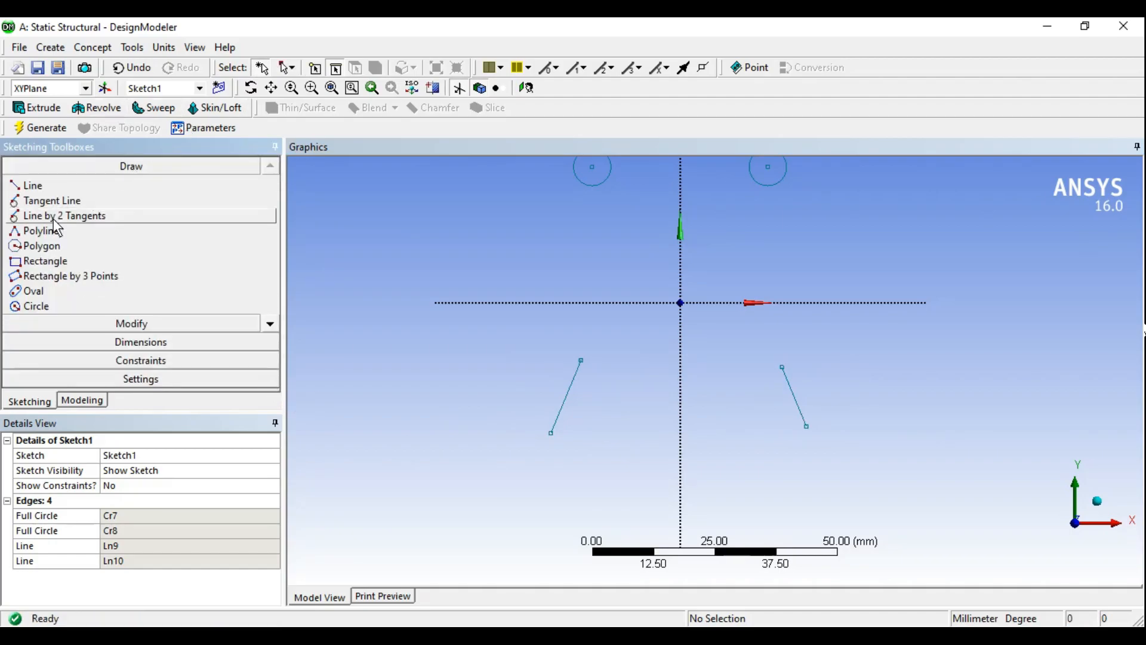
click(30, 186)
click(372, 362)
click(404, 305)
drag(469, 308, 466, 302)
drag(347, 453, 350, 449)
click(404, 406)
click(451, 351)
key(Escape)
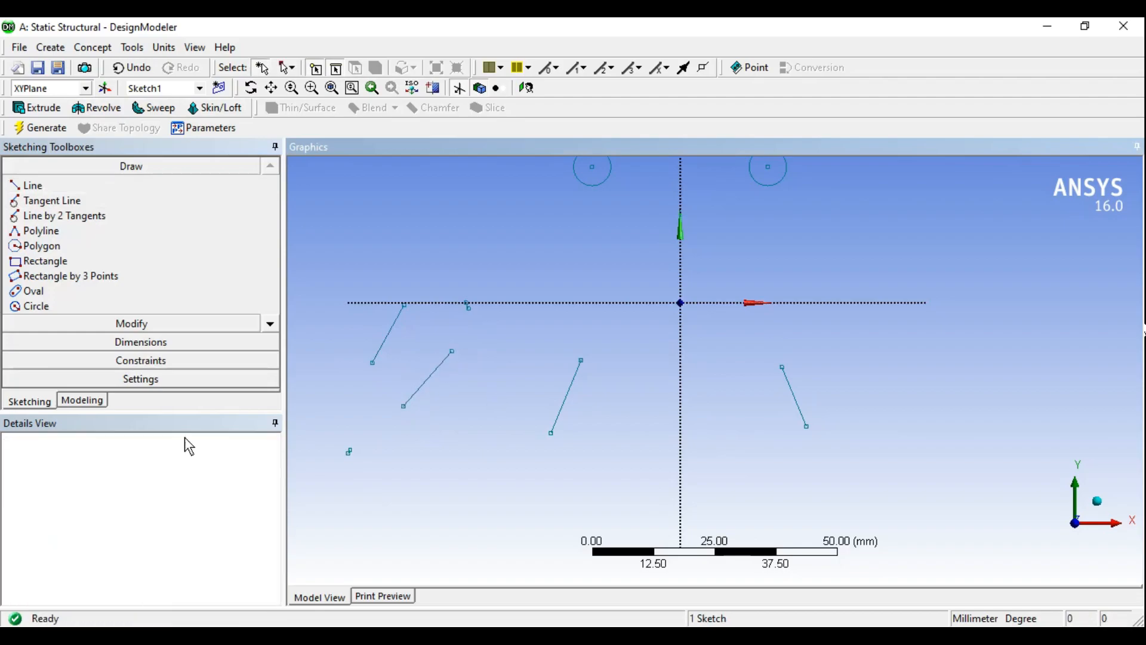
Apply a Parallel constraint between the two new slanted lines on the far left of the sketch
click(143, 360)
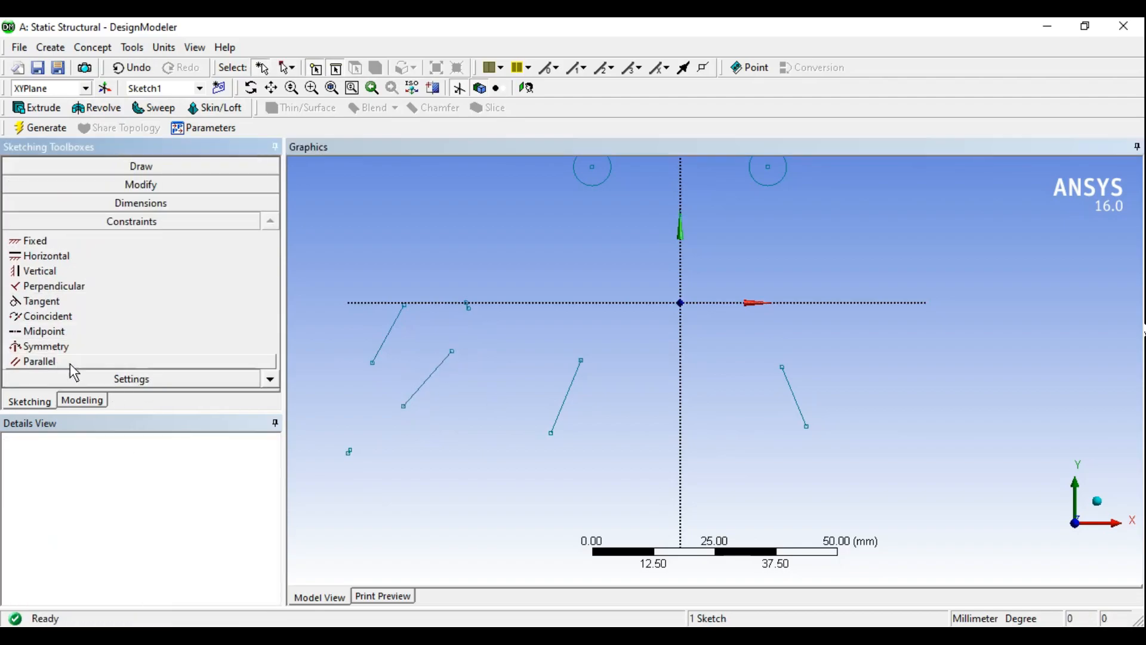
click(270, 379)
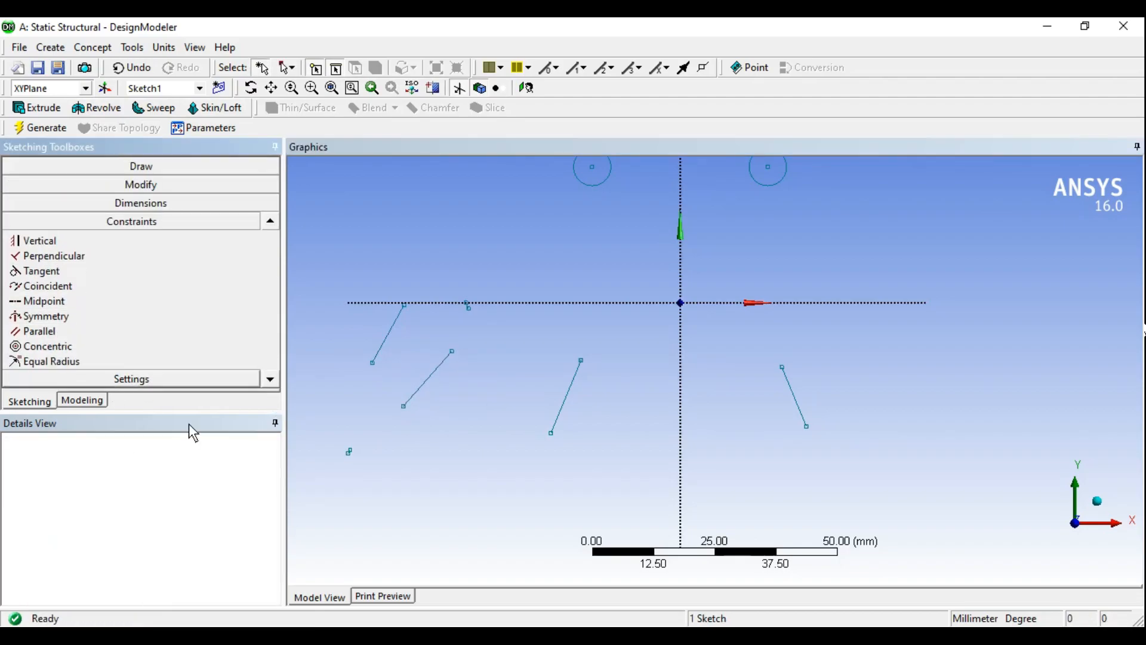
click(45, 334)
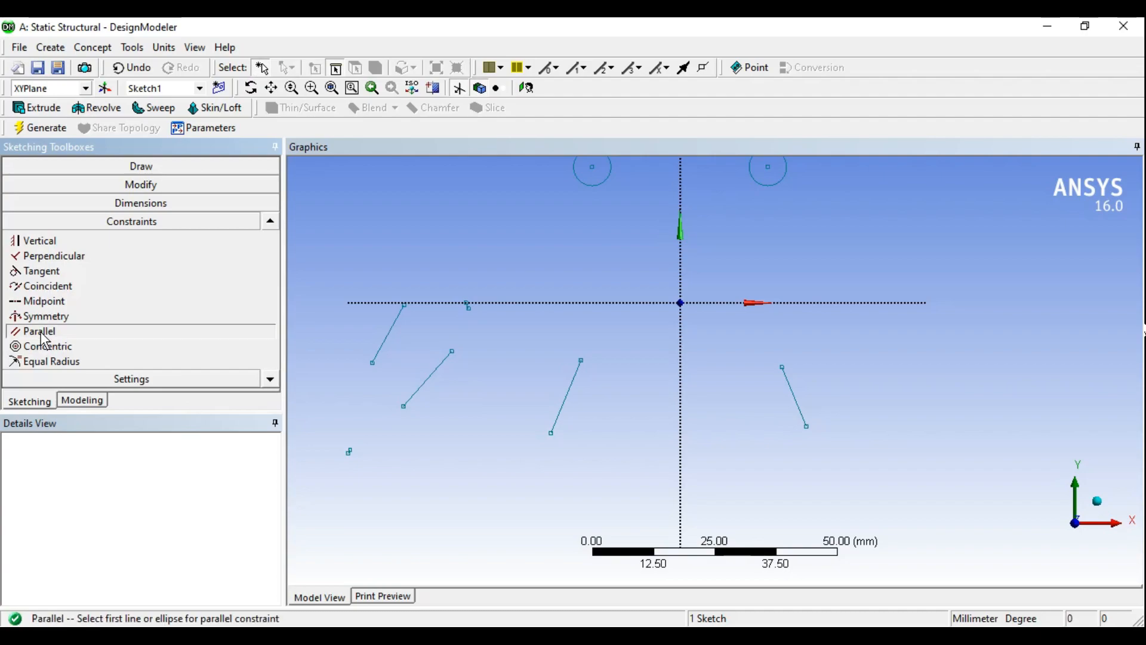
click(386, 338)
click(423, 384)
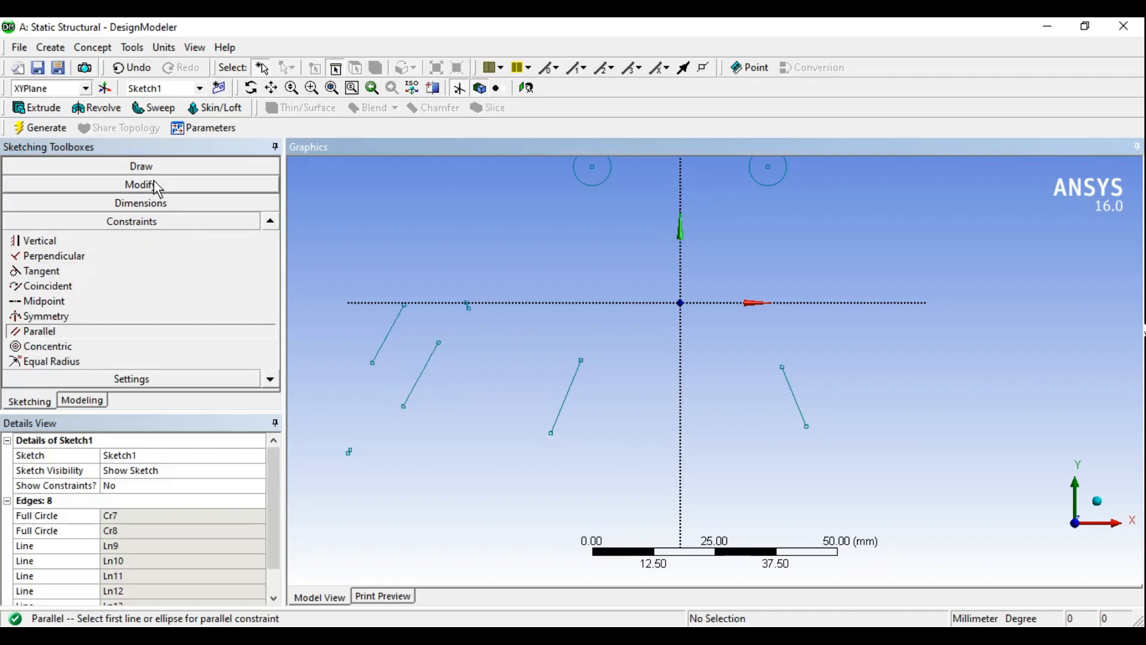
Draw a longer slanted line below the X axis, to the right of the symmetric pair
click(143, 166)
click(33, 186)
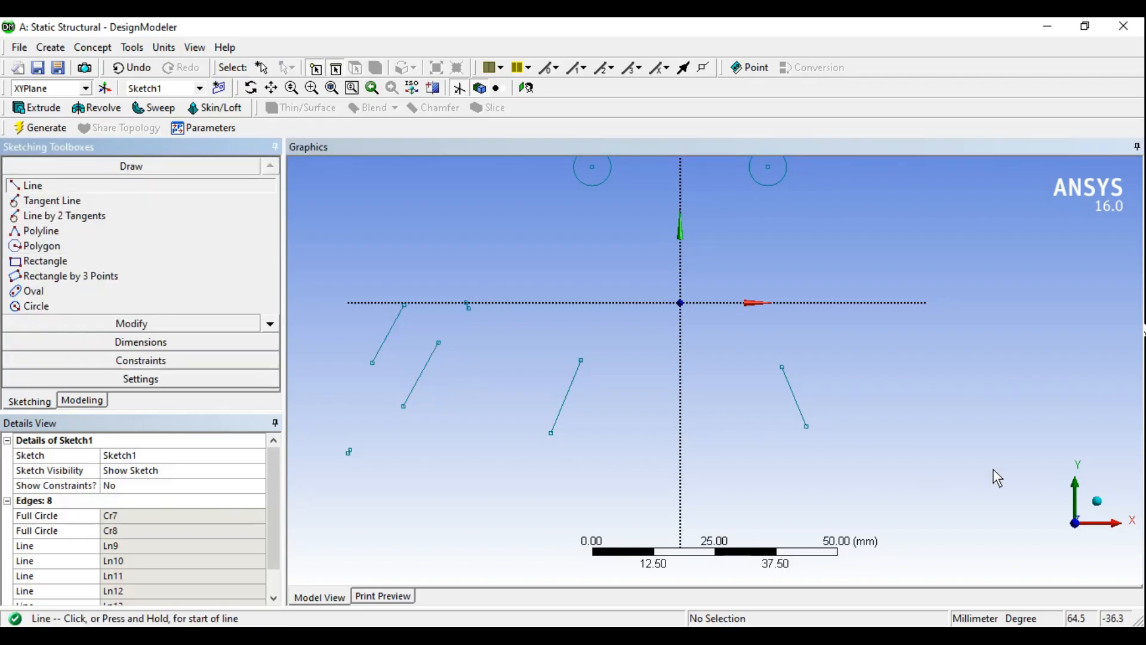
click(884, 438)
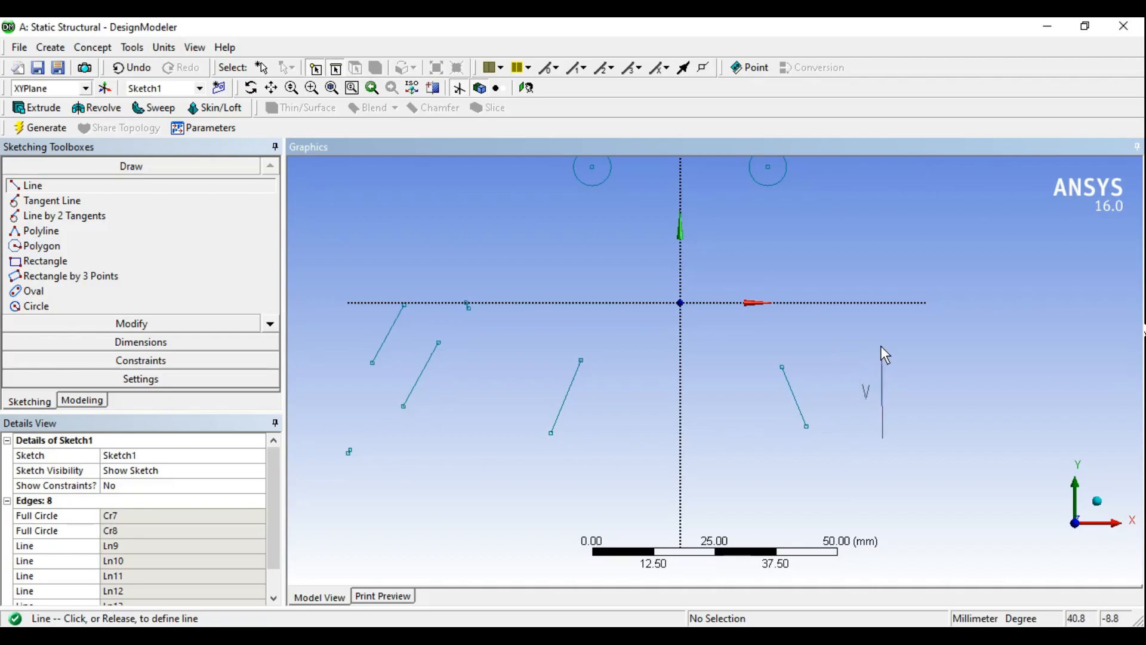
key(Escape)
click(852, 340)
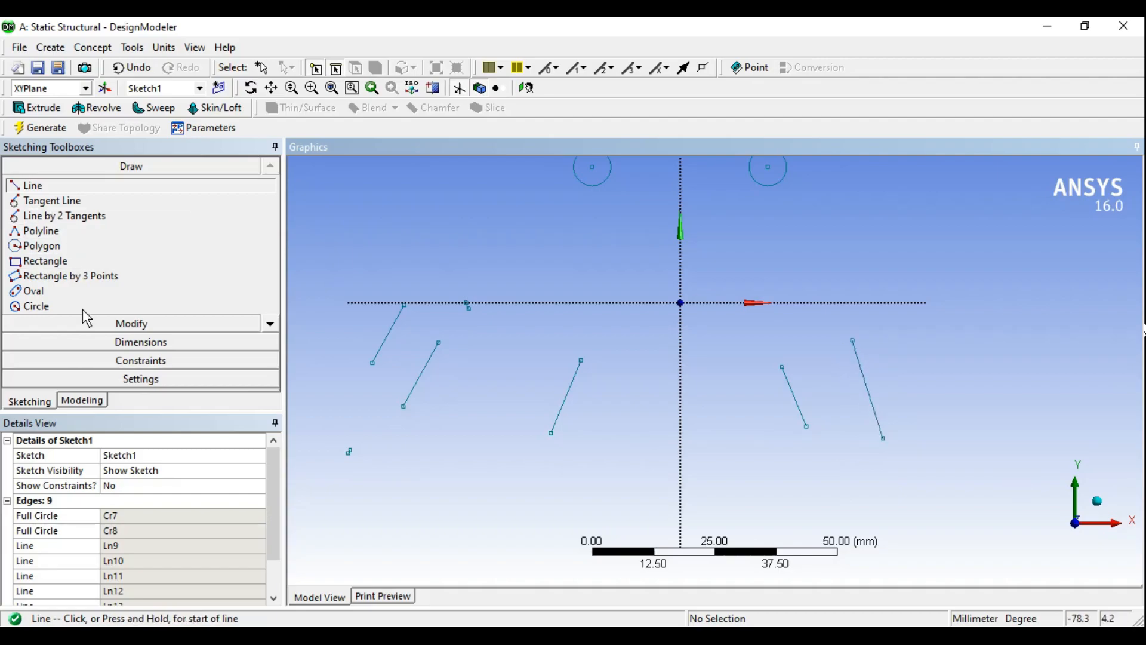
Apply a Parallel constraint between the two slanted lines below the X axis, to the right of the Y axis
click(122, 360)
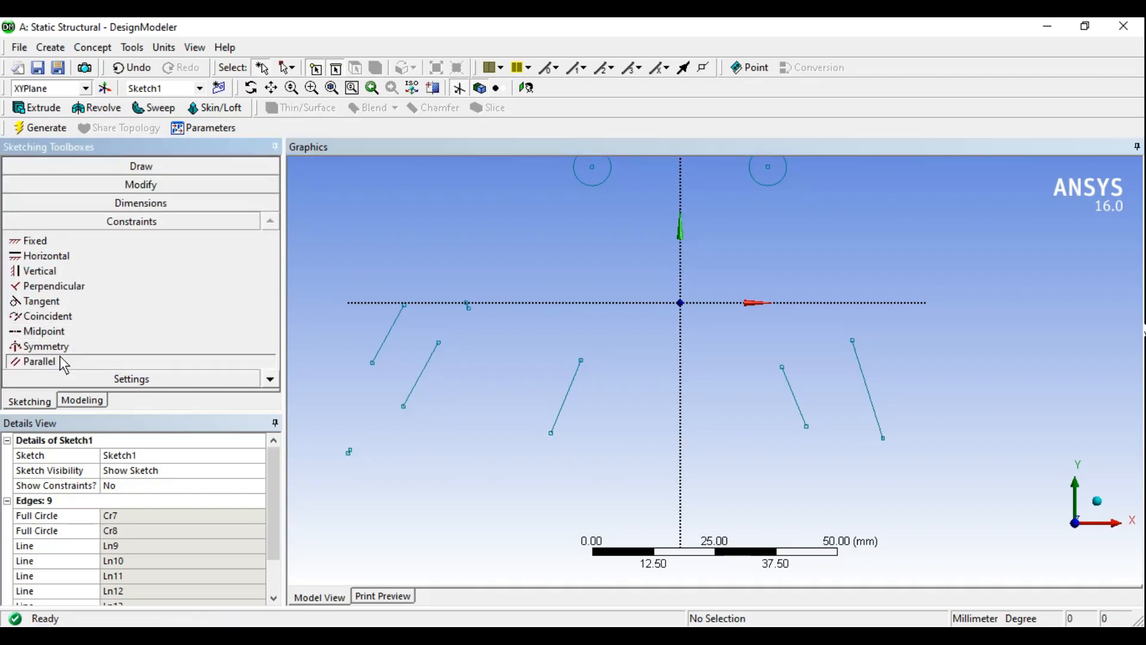
click(60, 361)
click(791, 394)
click(864, 373)
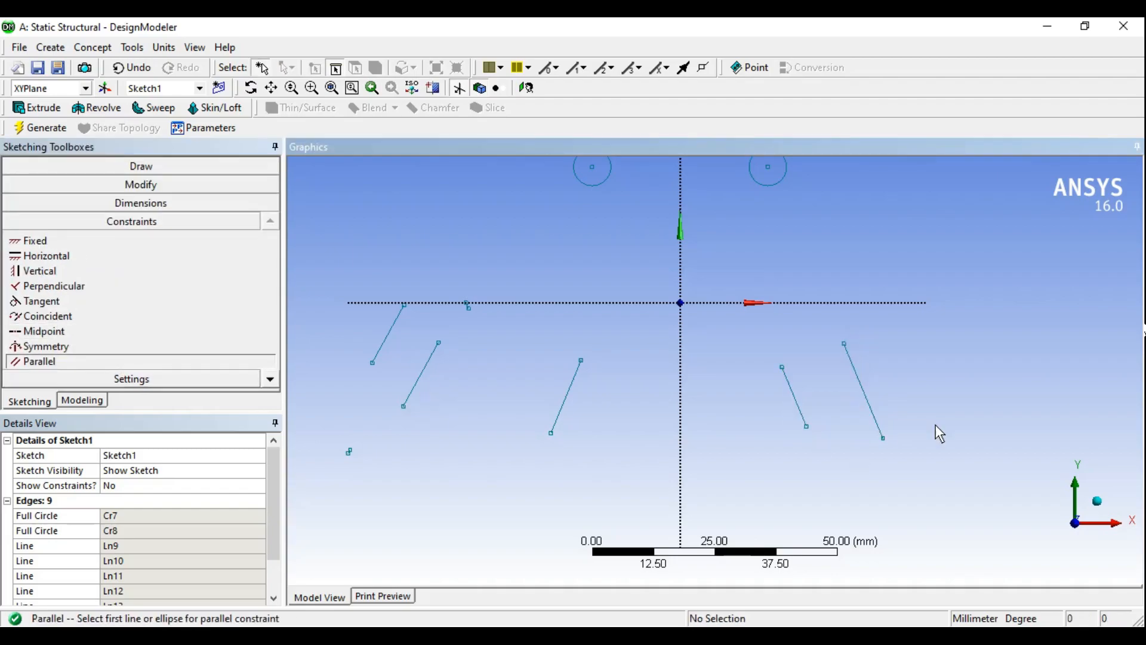
Draw a large circle left of the Y axis and a small and a medium circle right of it, above the symmetric circle pair
click(270, 378)
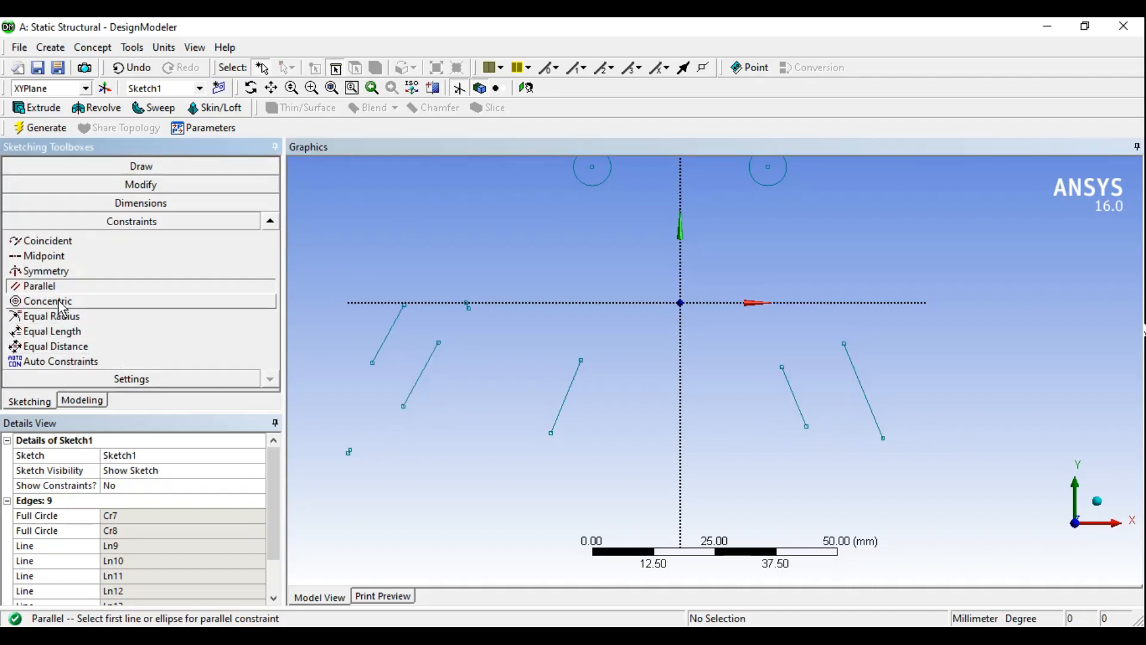
mouse_move(622, 237)
ctrl+middle_down()
mouse_move(598, 312)
mouse_move(578, 496)
ctrl+middle_up()
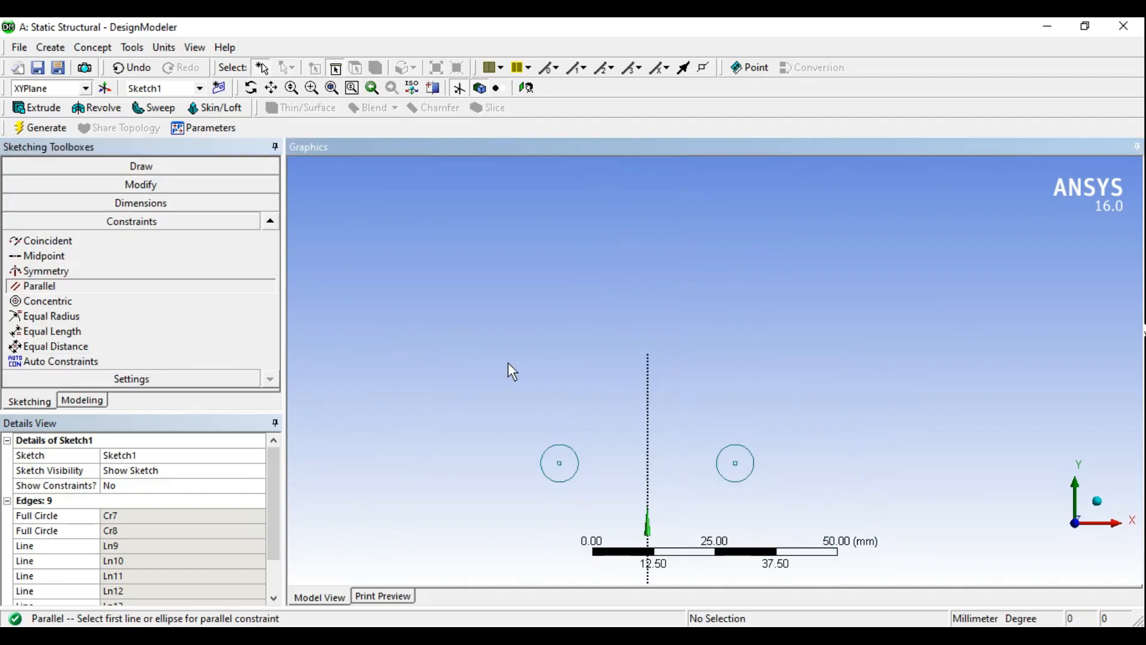
click(133, 173)
click(197, 307)
click(532, 273)
click(571, 229)
click(729, 281)
click(747, 271)
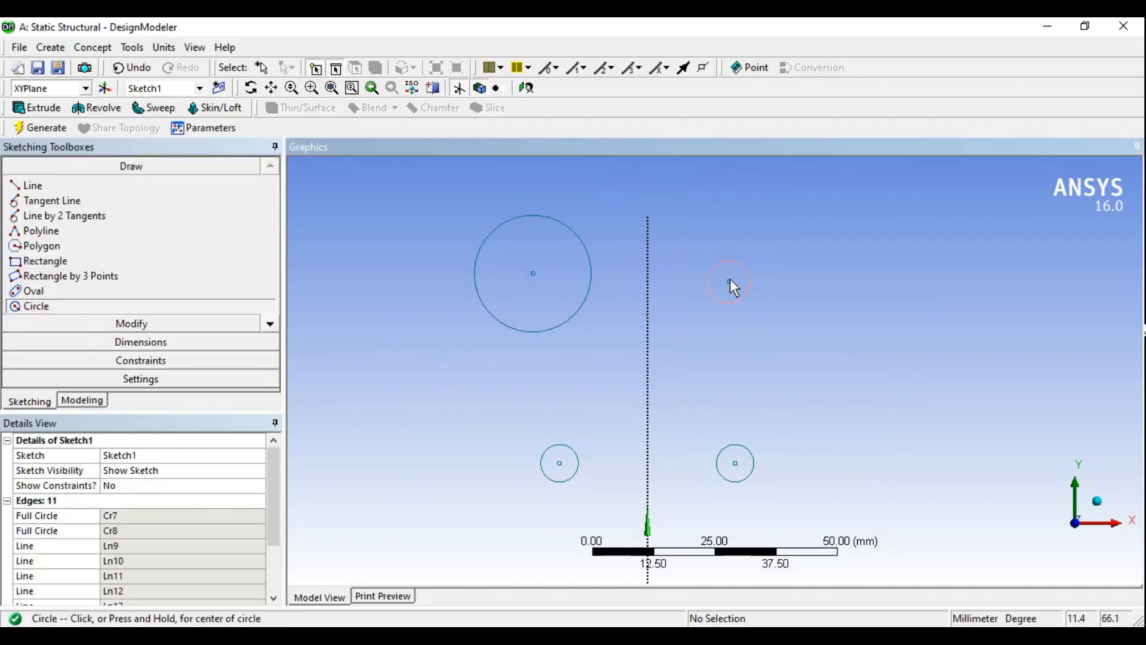
click(912, 306)
click(951, 284)
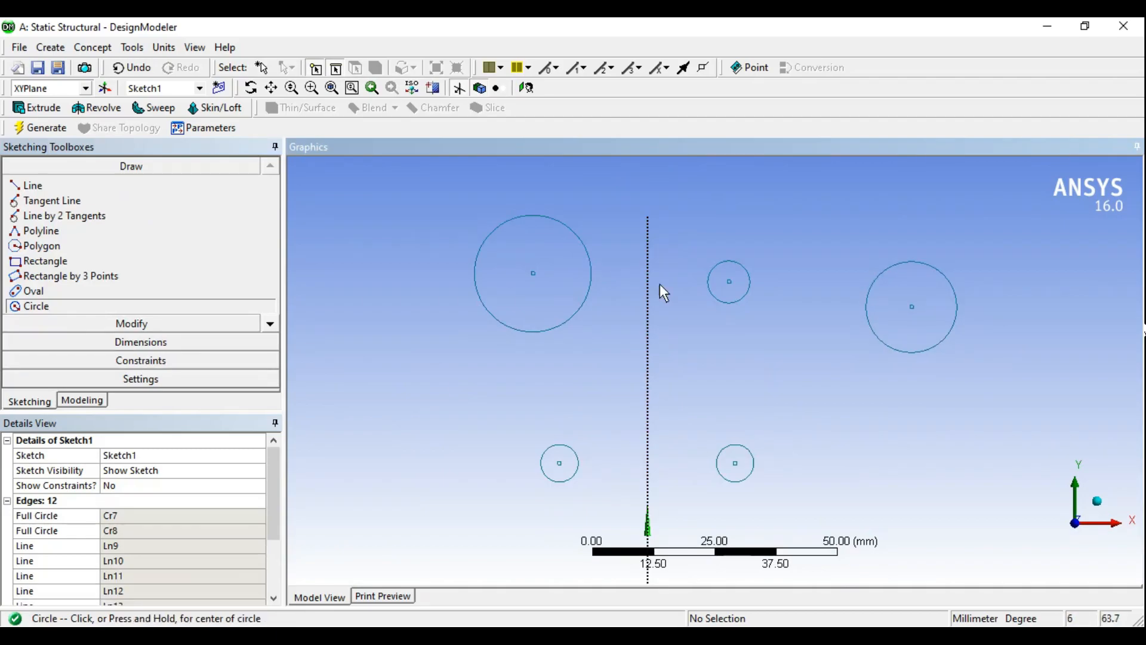
key(Escape)
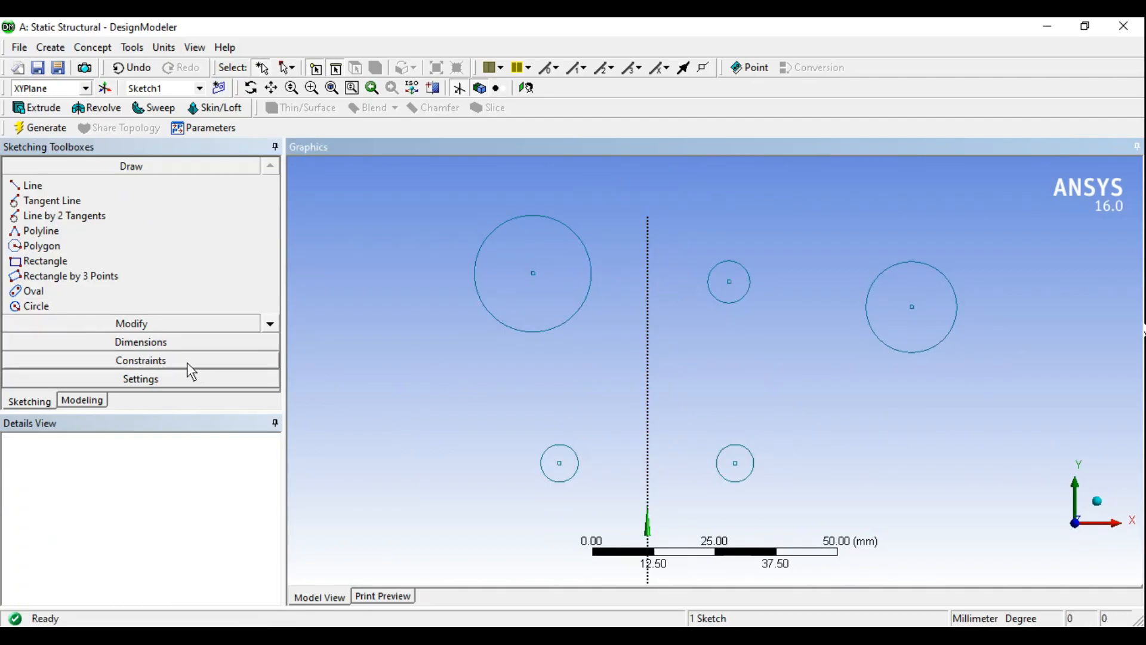
Make the small upper circle concentric with the large circle to the left of the Y axis
click(187, 362)
click(271, 379)
click(271, 378)
click(271, 379)
click(48, 331)
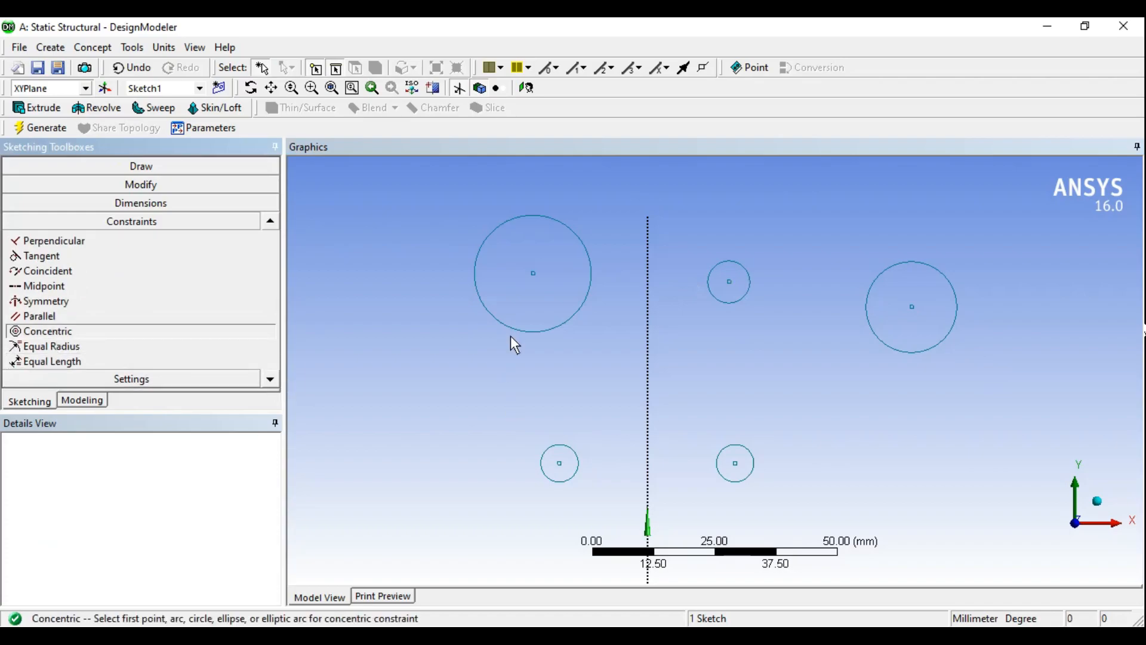
click(528, 332)
click(721, 299)
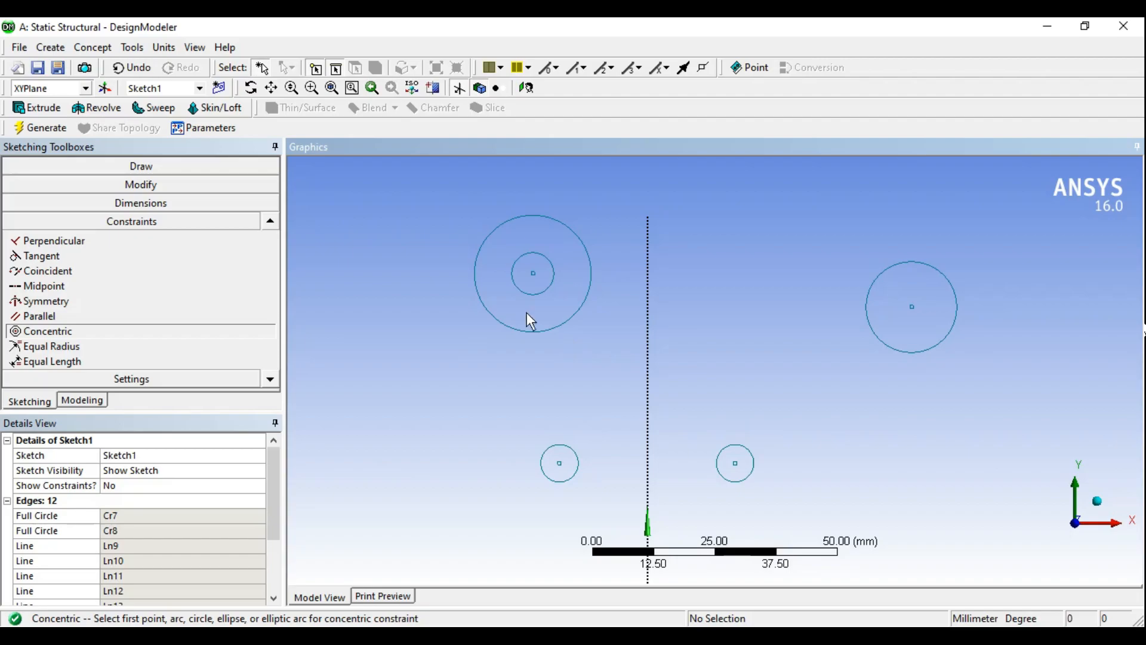
Apply an Equal Radius constraint between the outer concentric circle and the separate circle at the upper right of the sketch
click(57, 352)
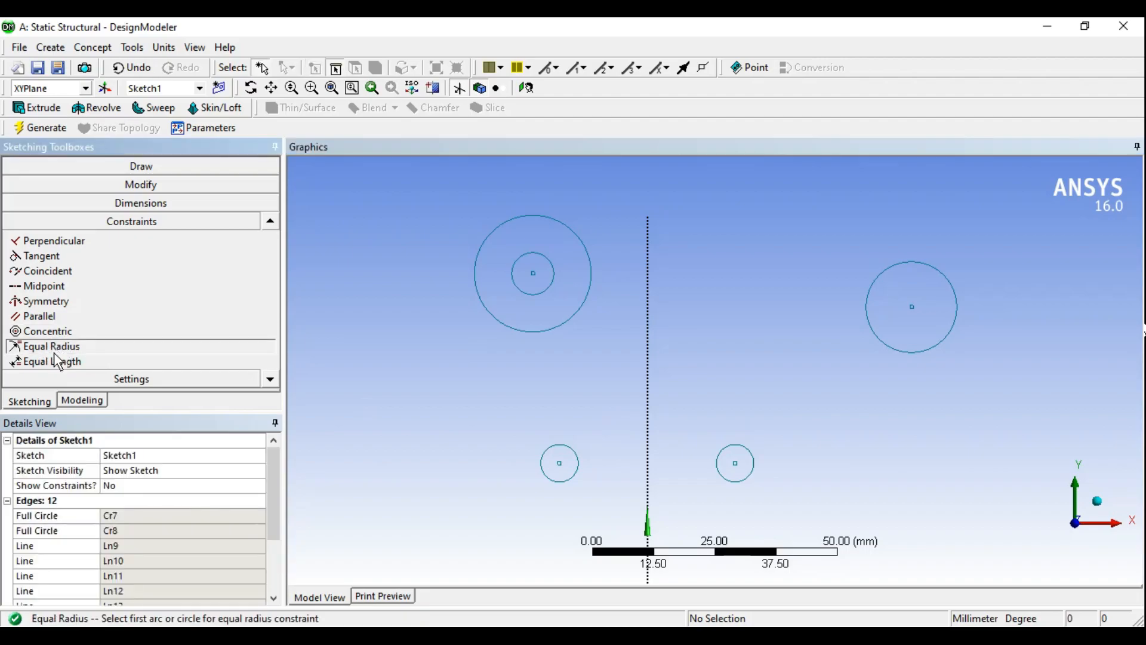
click(579, 305)
click(904, 353)
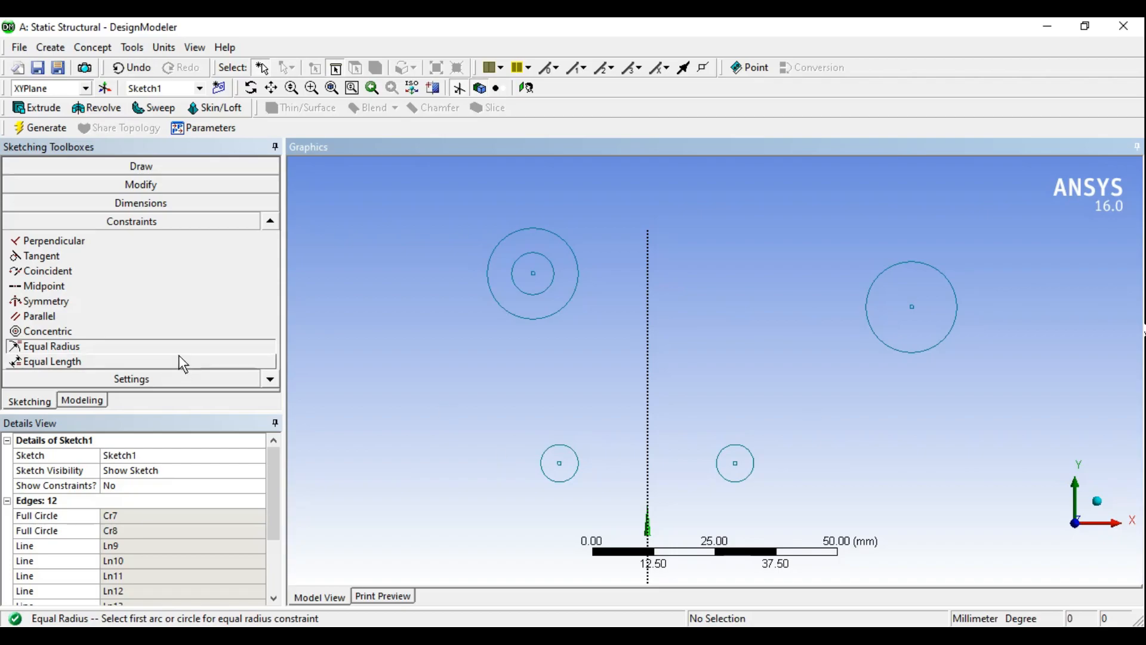
Apply an Equal Length constraint between the two parallel slanted lines below the X axis, to the right of the Y axis
ctrl+middle_drag(788, 439, 801, 256)
mouse_move(794, 378)
ctrl+middle_down()
mouse_move(788, 306)
mouse_move(750, 217)
ctrl+middle_up()
ctrl+middle_drag(930, 371, 822, 387)
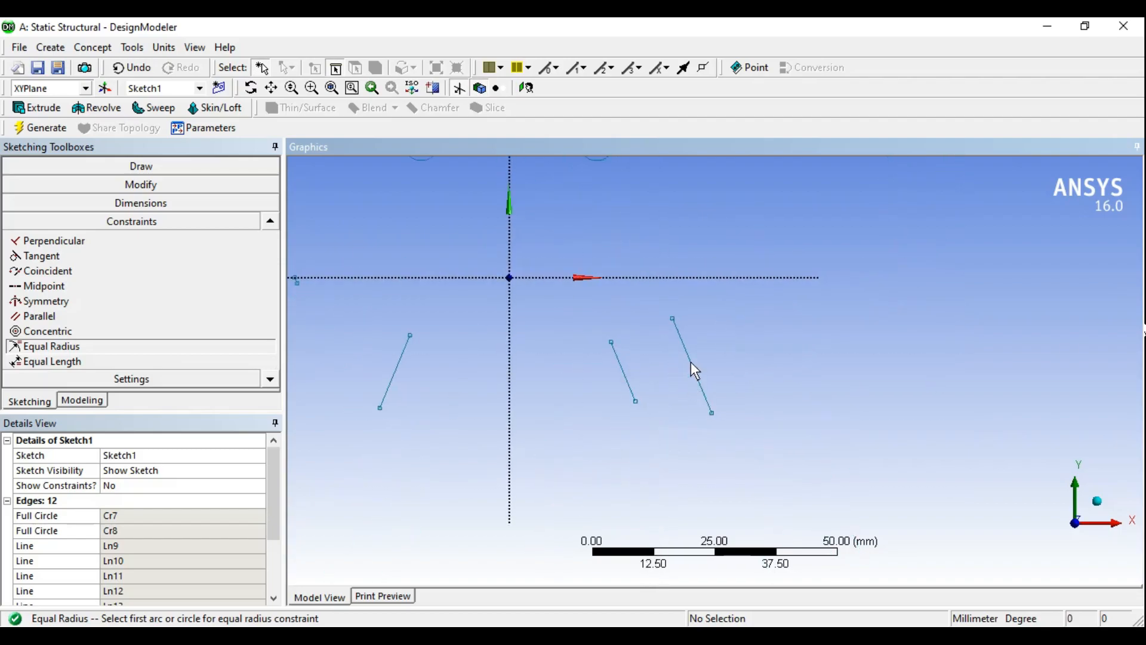
click(84, 363)
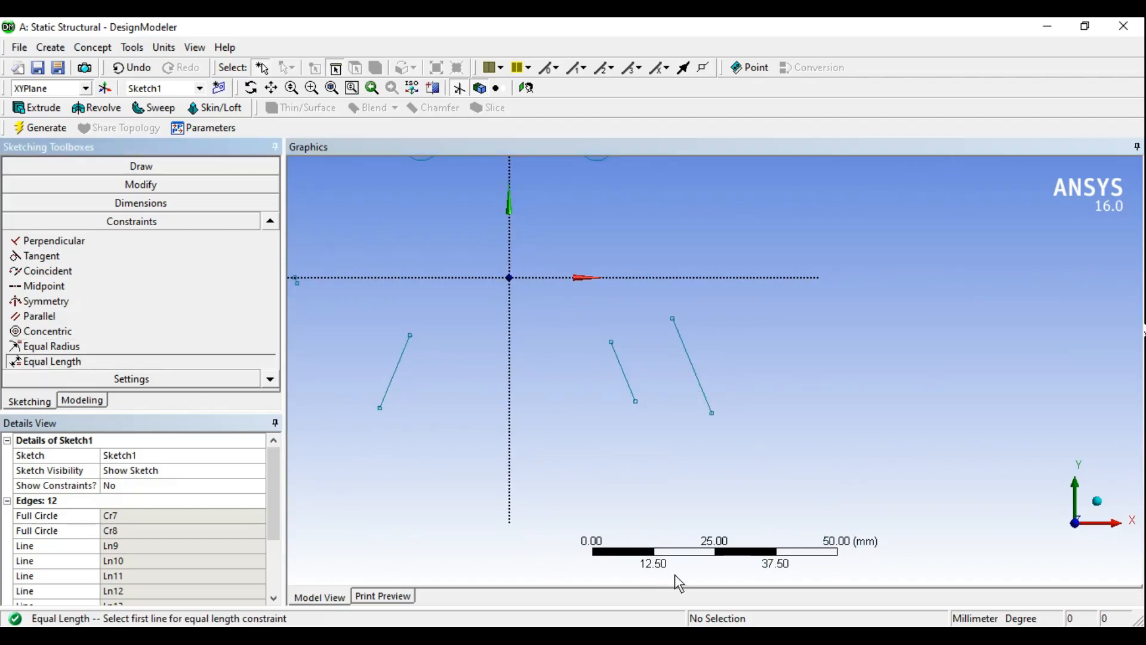
click(629, 382)
click(690, 360)
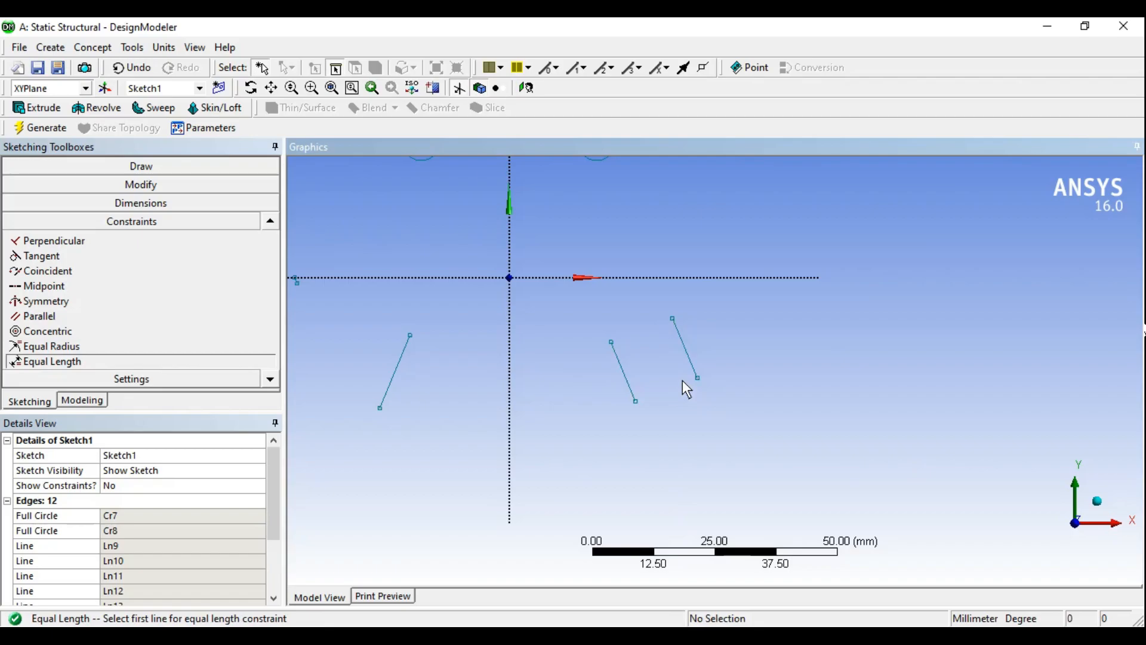
click(271, 380)
click(270, 379)
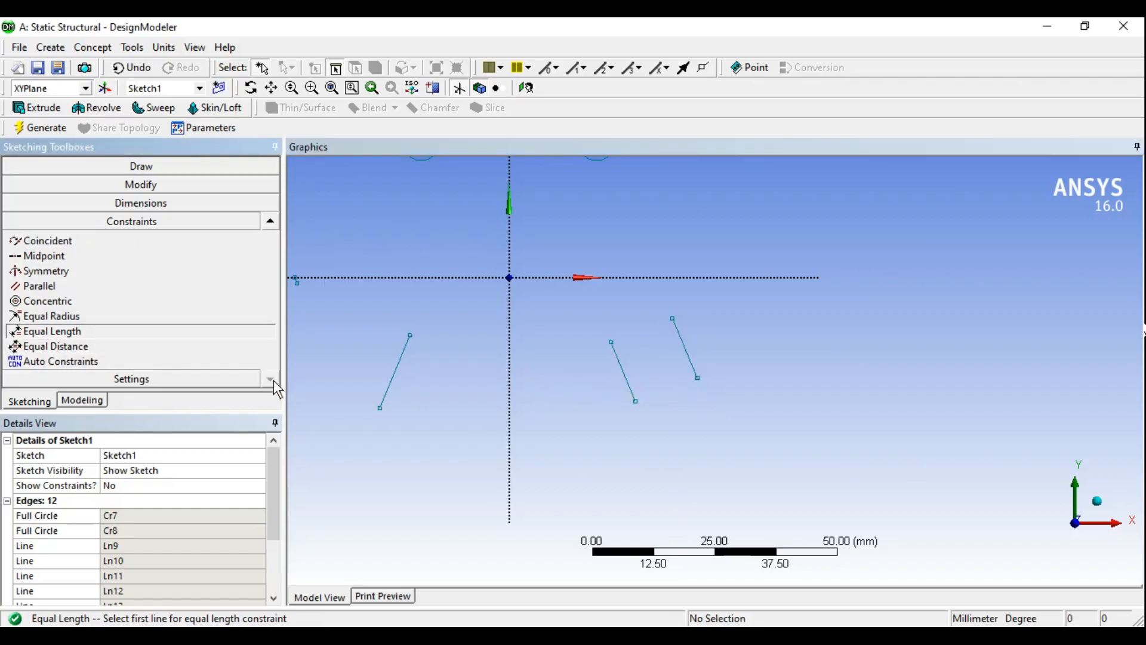
mouse_move(785, 286)
ctrl+middle_down()
mouse_move(545, 467)
mouse_move(636, 483)
mouse_move(828, 468)
ctrl+middle_up()
scroll(750, 443, down, 4)
mouse_move(729, 426)
ctrl+middle_down()
mouse_move(743, 479)
mouse_move(753, 444)
mouse_move(767, 478)
mouse_move(714, 462)
ctrl+middle_up()
scroll(769, 479, down, 1)
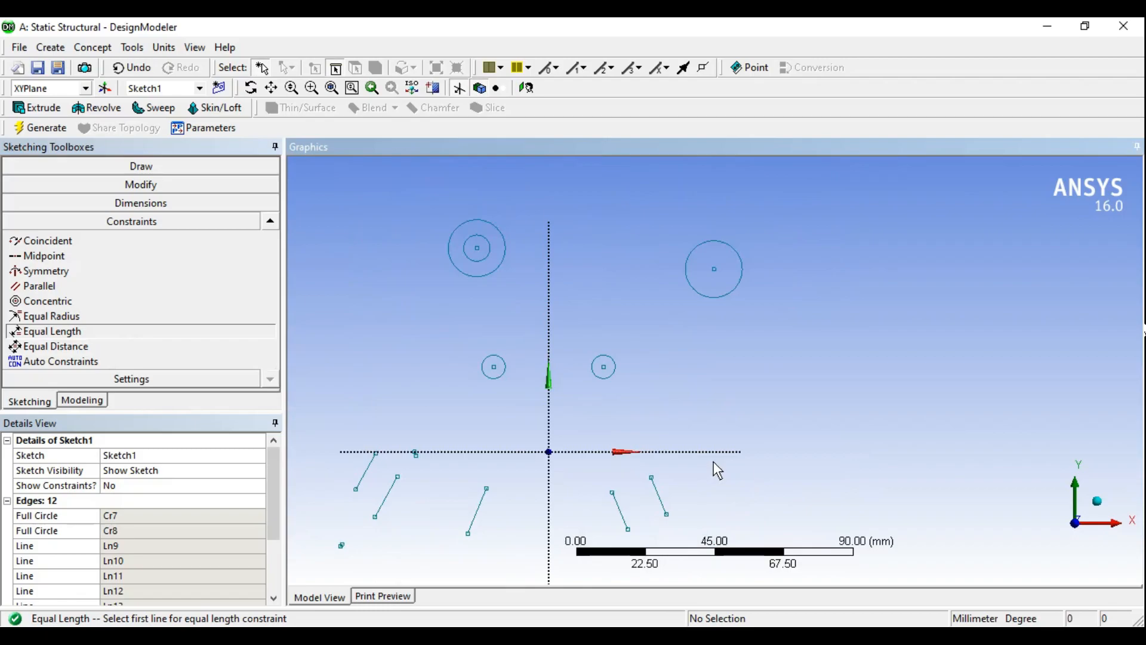
scroll(707, 425, up, 2)
mouse_move(654, 411)
ctrl+middle_down()
mouse_move(706, 425)
mouse_move(704, 412)
ctrl+middle_up()
scroll(705, 402, up, 1)
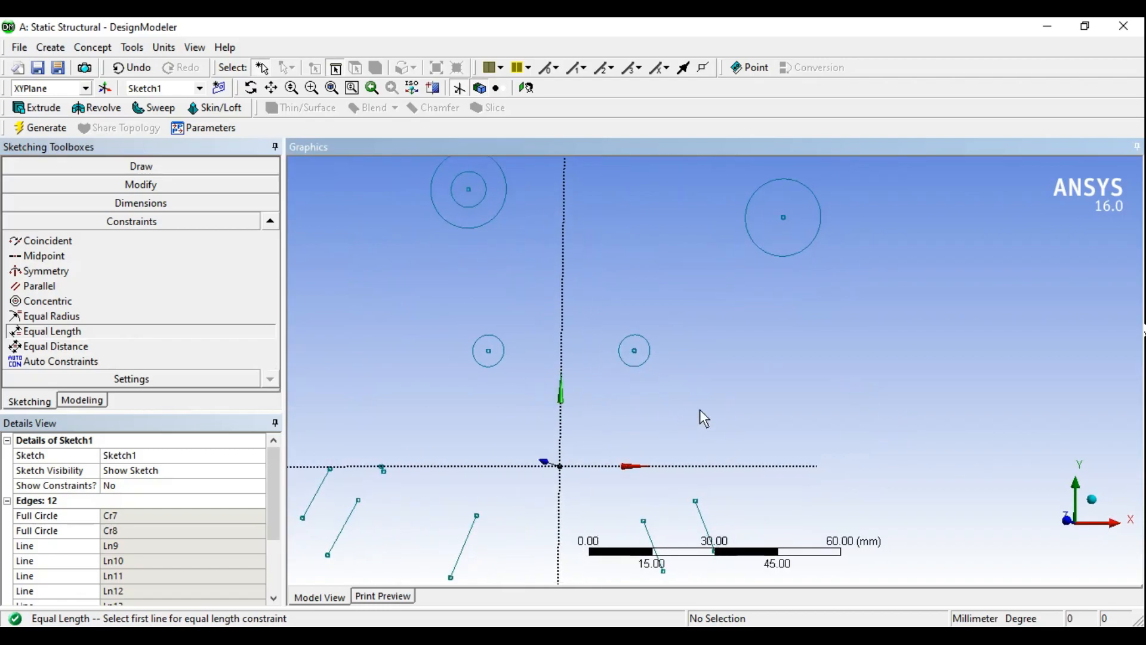
ctrl+middle_drag(700, 410, 693, 389)
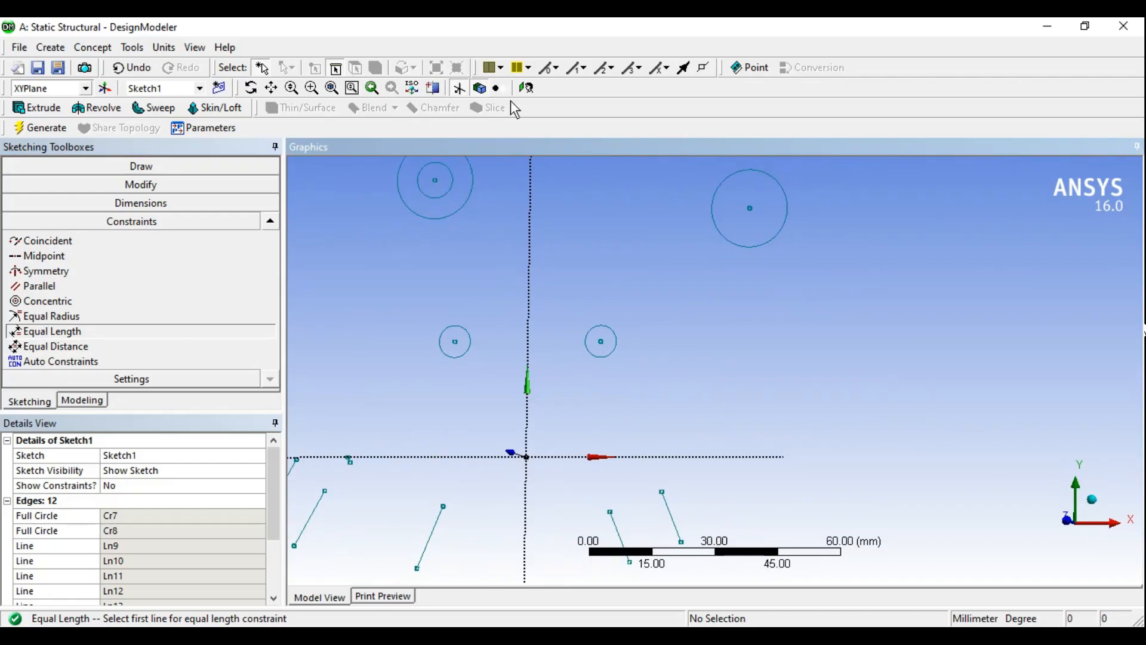
Reorient the view to look straight at the XY sketch plane
click(525, 88)
mouse_move(828, 370)
ctrl+middle_down()
mouse_move(670, 377)
mouse_move(652, 397)
ctrl+middle_up()
scroll(699, 344, up, 2)
scroll(702, 350, up, 1)
mouse_move(702, 335)
ctrl+middle_down()
mouse_move(702, 350)
mouse_move(717, 339)
ctrl+middle_up()
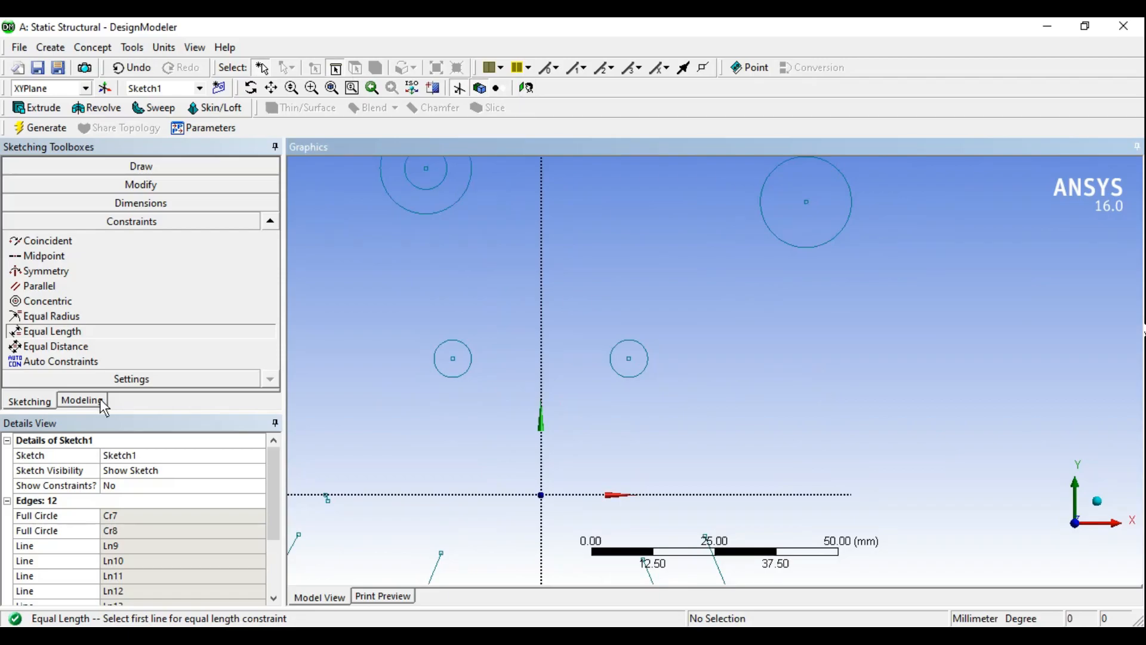
Draw a horizontal line above the X axis, just below the separate circle at the upper right of the sketch
ctrl+middle_drag(844, 445, 794, 256)
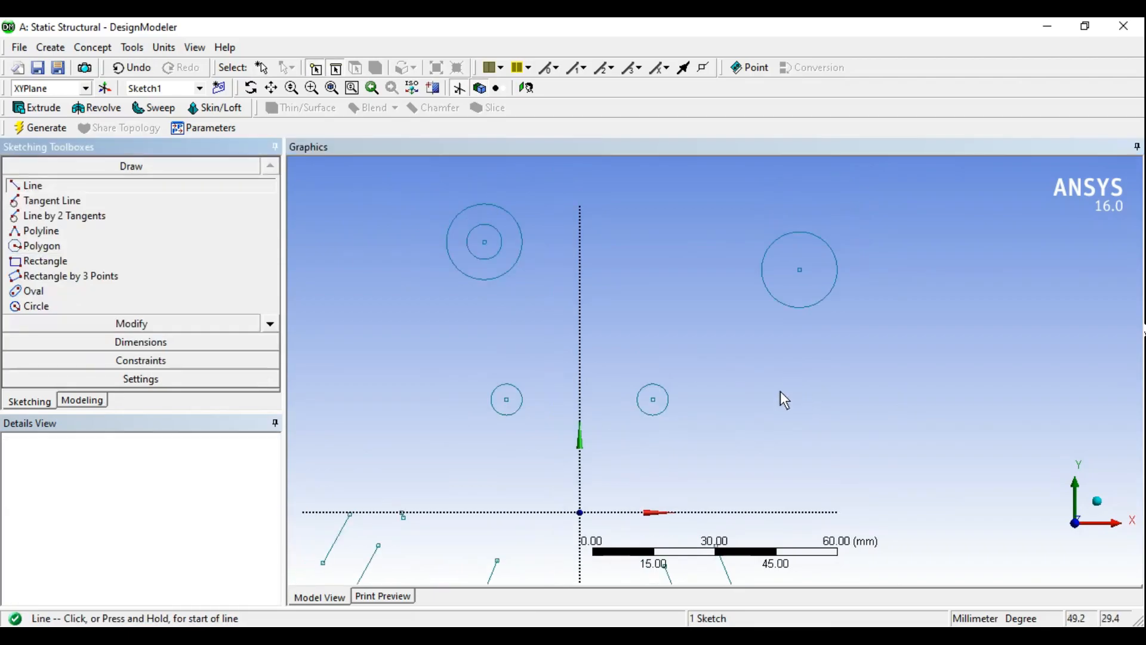
click(765, 379)
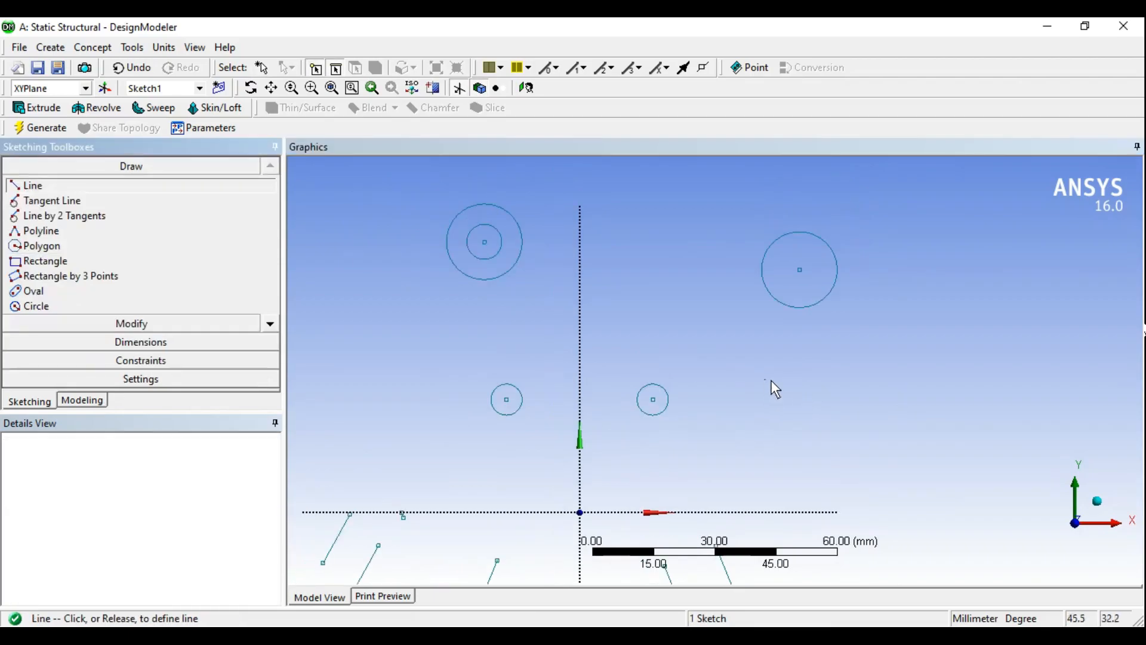
click(955, 380)
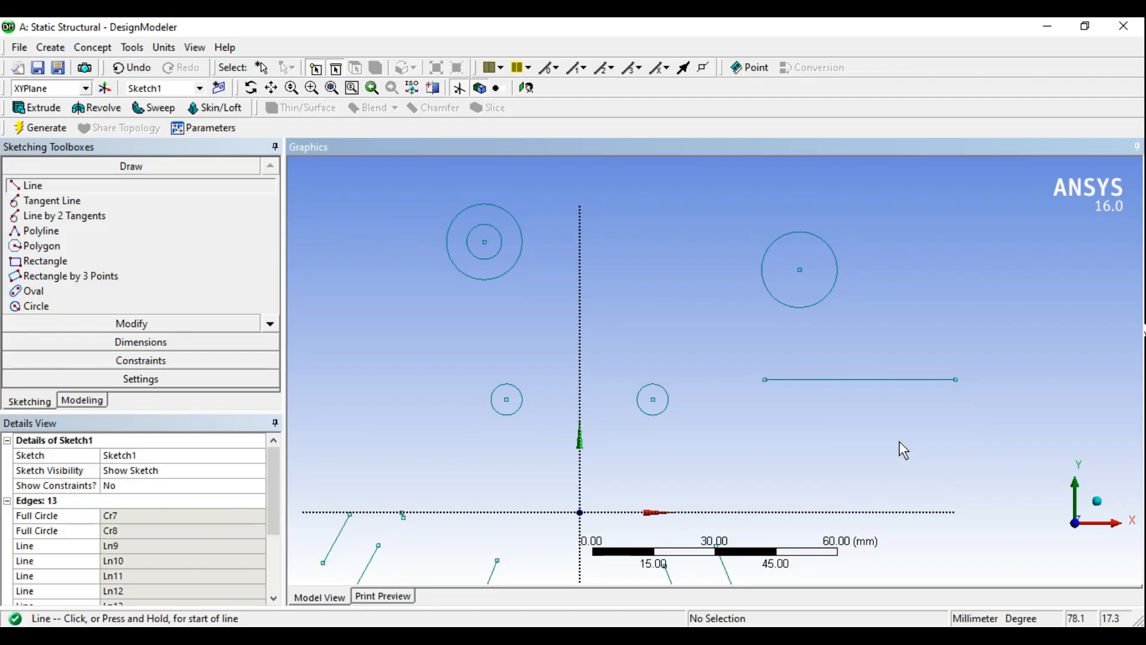
key(F7)
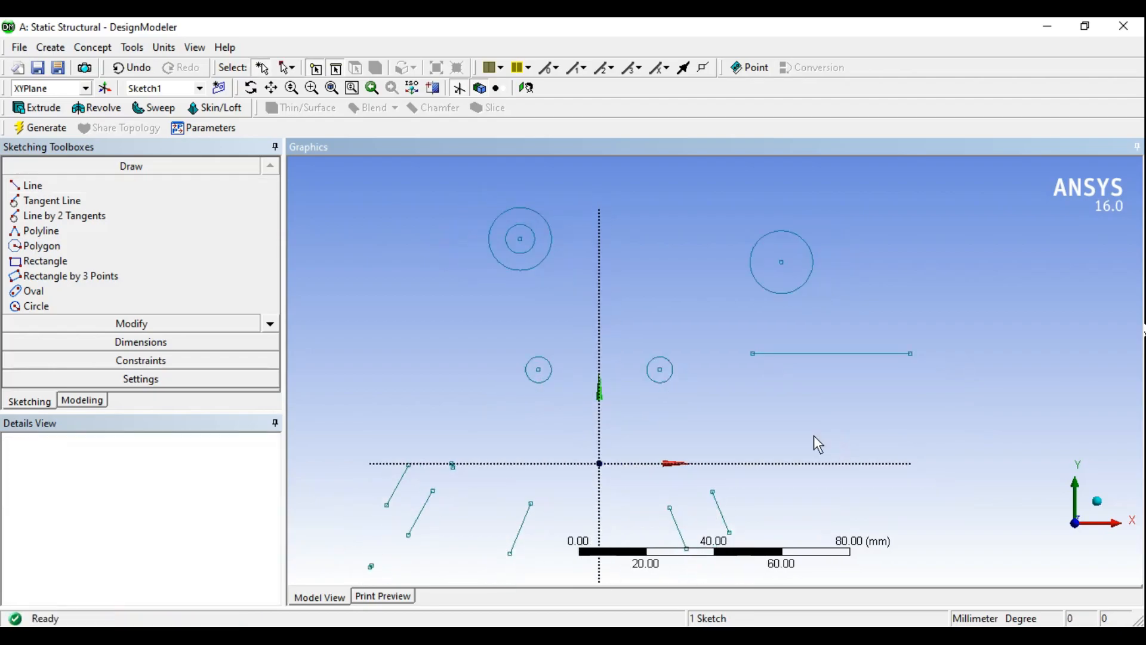
Apply Equal Distance between the left small circle's centre to the X axis and the upper right circle's centre to the horizontal line
click(112, 359)
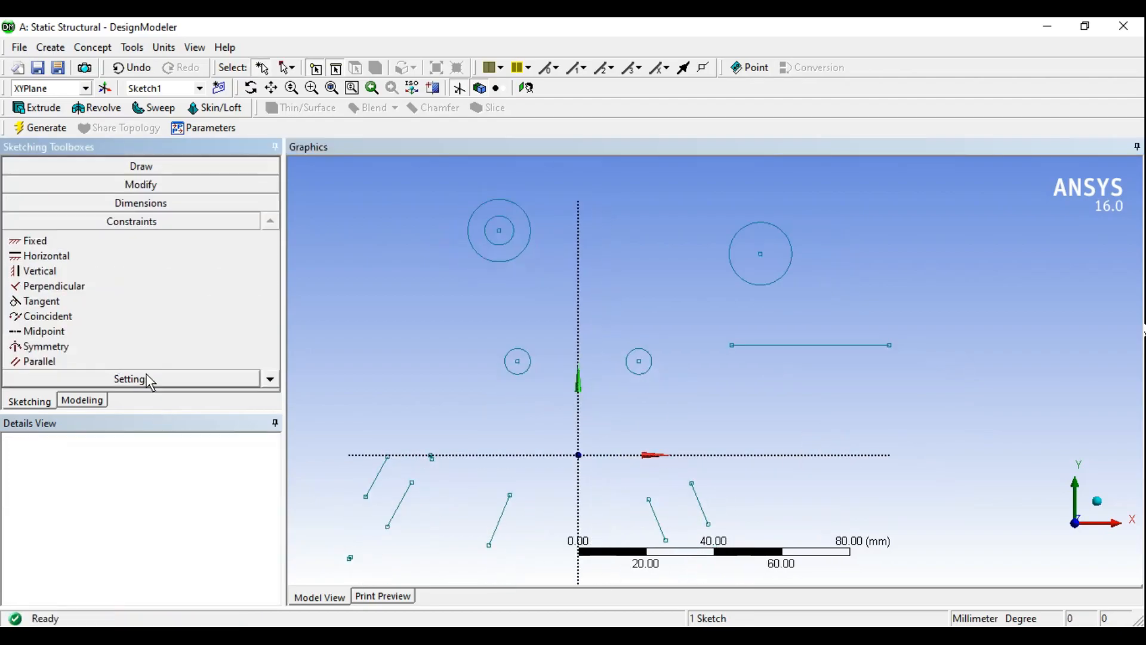
click(270, 379)
click(270, 380)
click(268, 379)
click(267, 378)
click(269, 379)
click(164, 347)
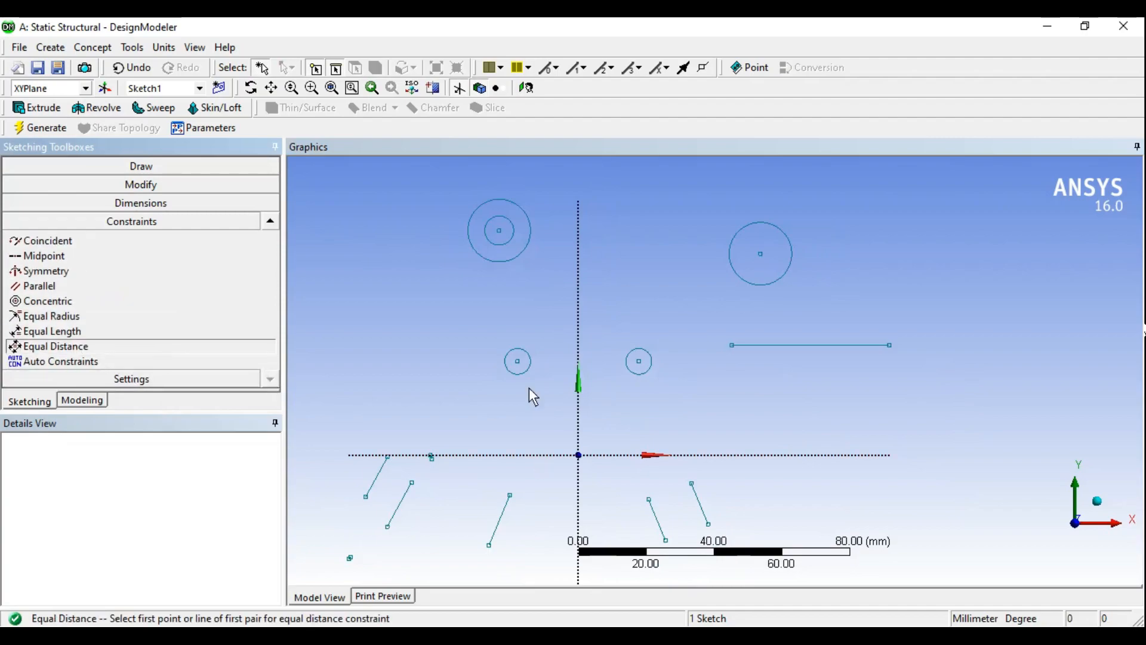
click(518, 361)
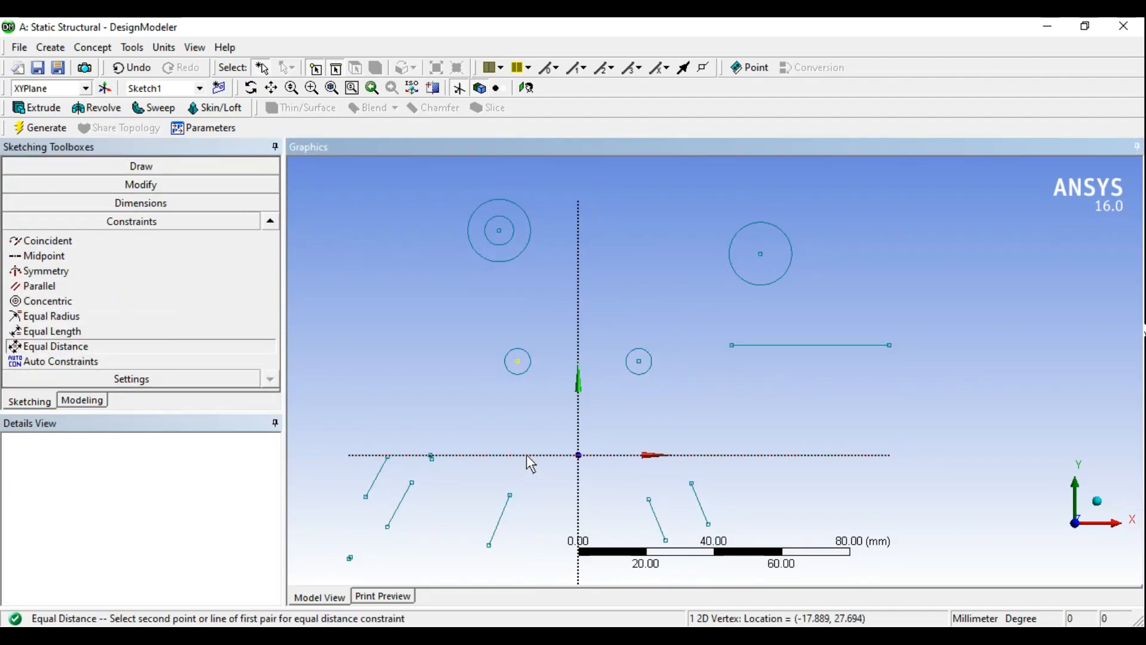
click(527, 455)
click(760, 254)
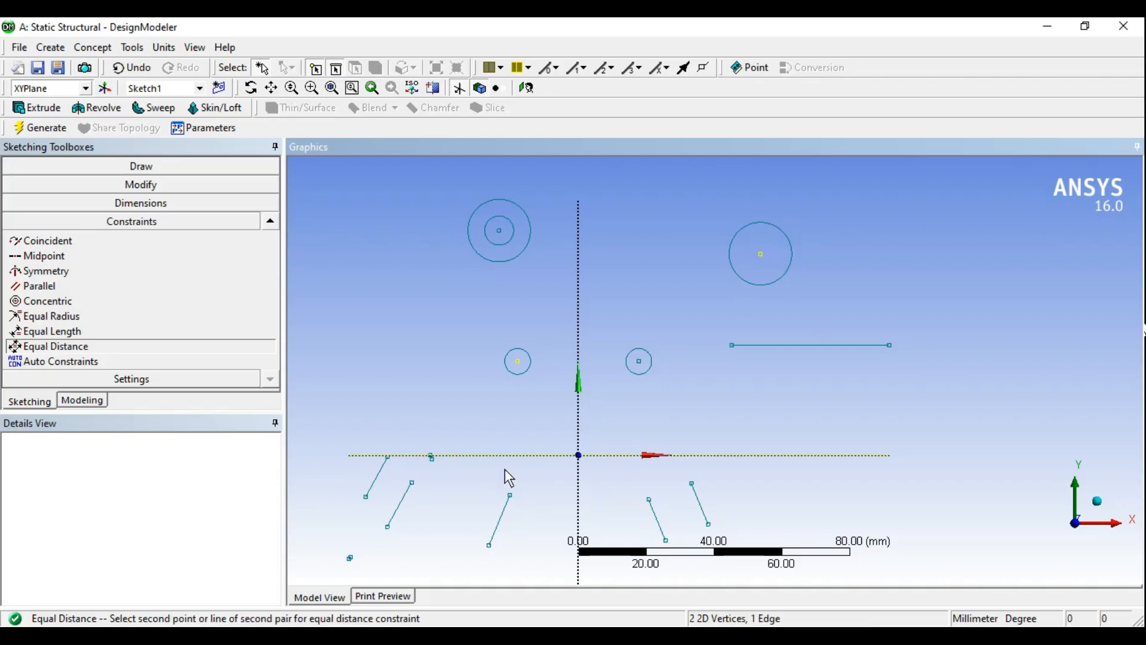
click(779, 346)
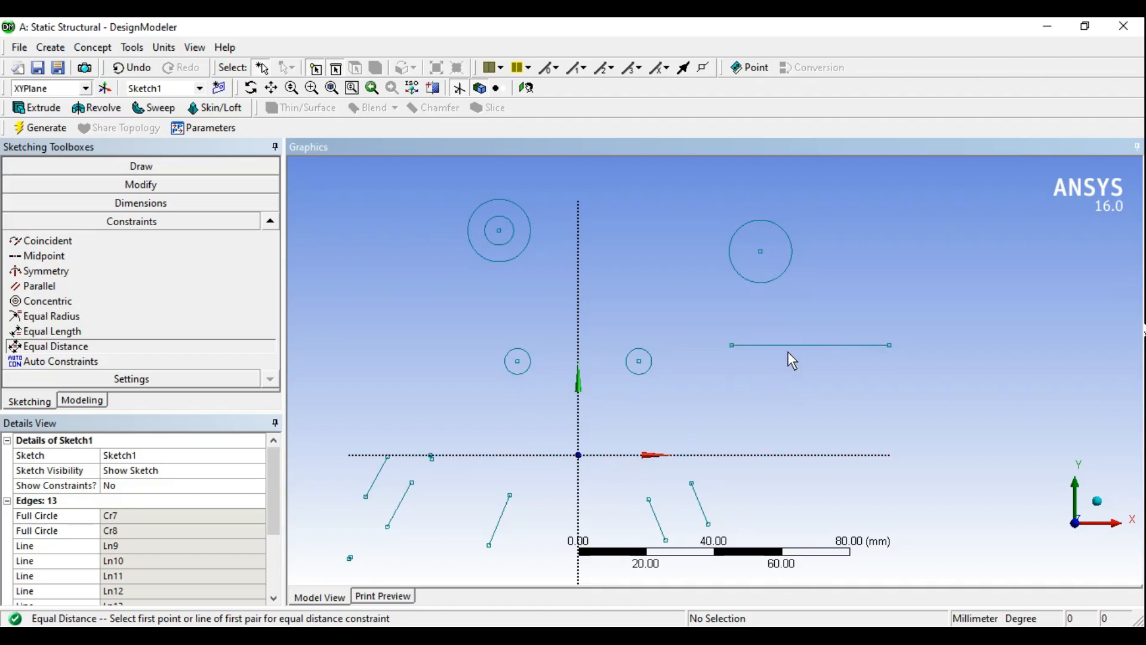
Undo the Equal Distance constraint and the horizontal line
key(ctrl+z)
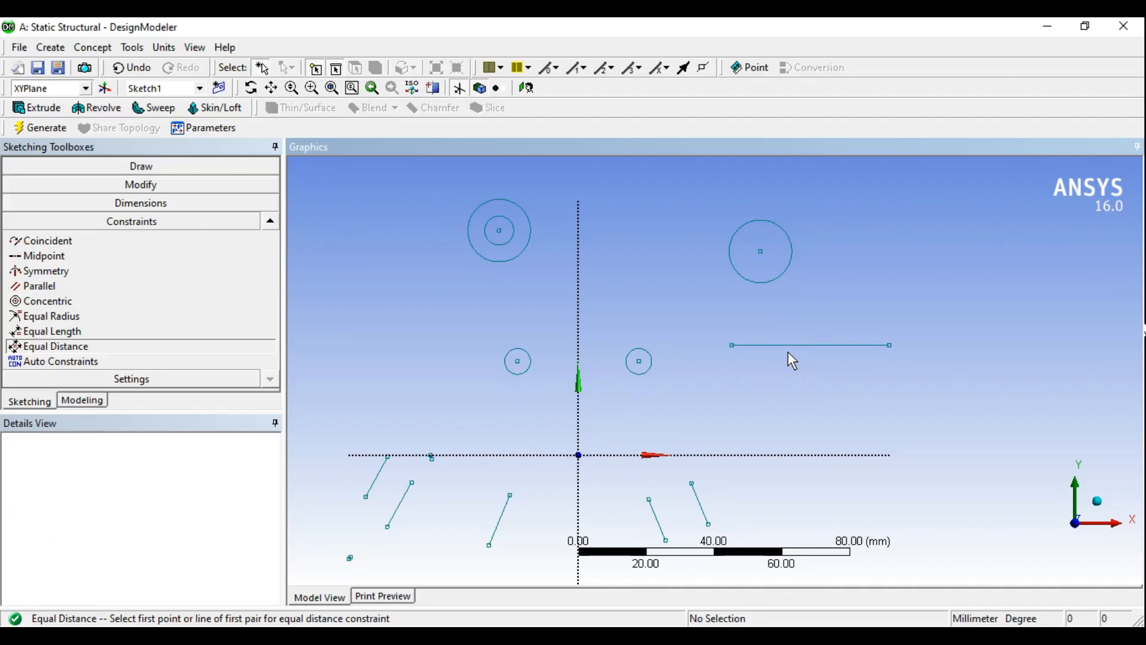
click(784, 409)
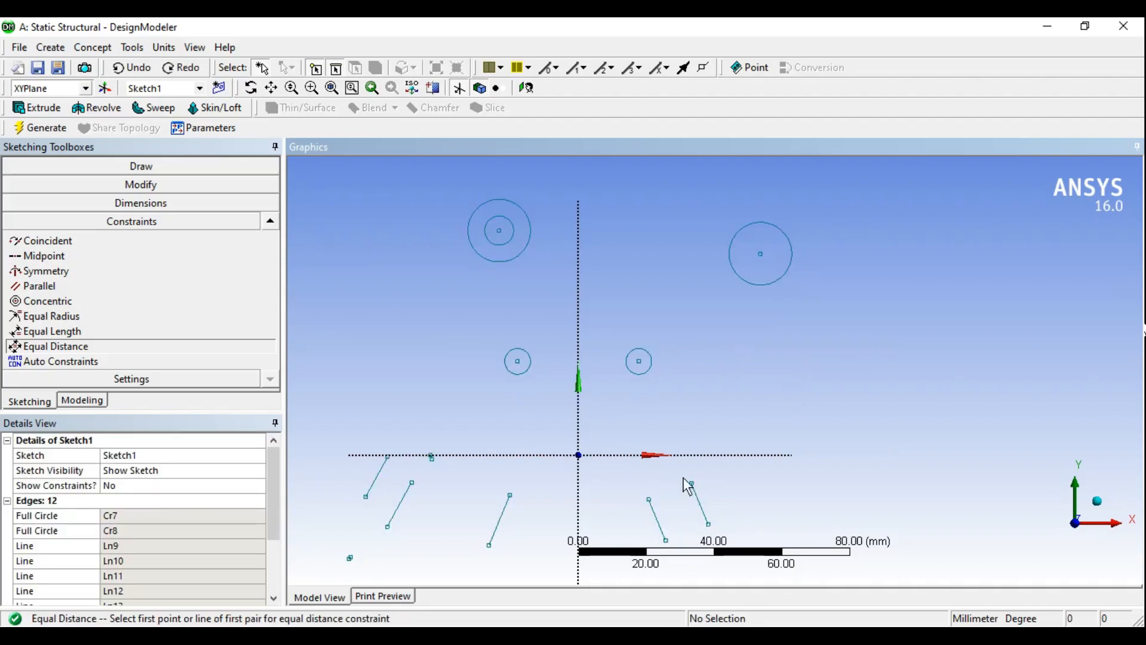
Draw a new horizontal line to the right of the Y axis, a short distance above the X axis
click(154, 168)
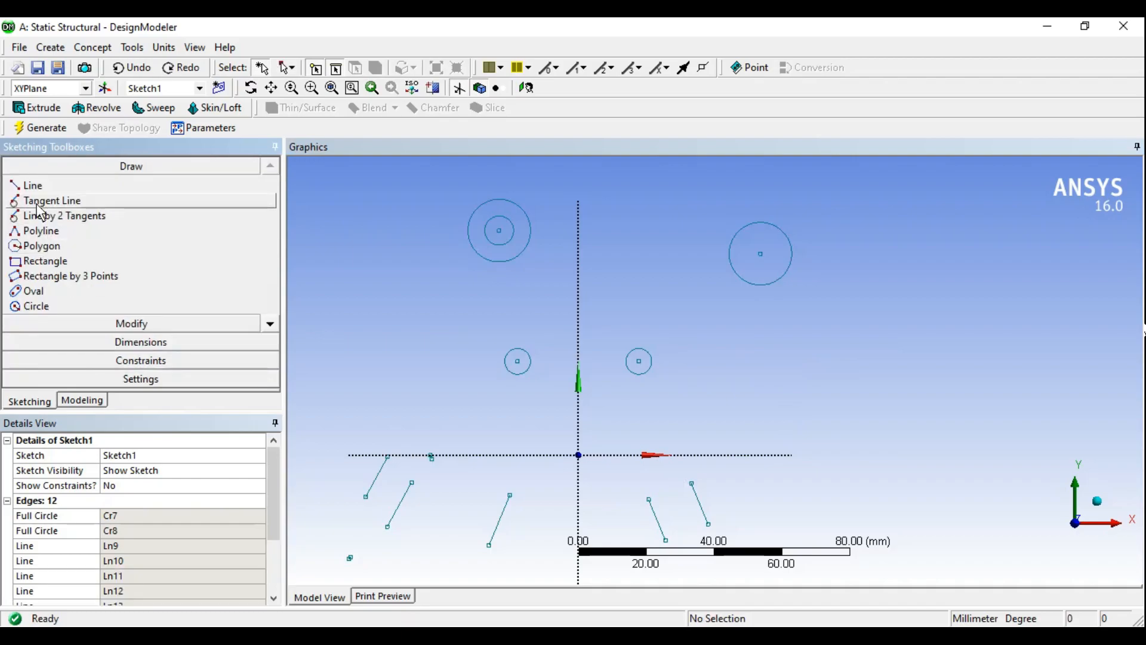
click(33, 185)
click(736, 398)
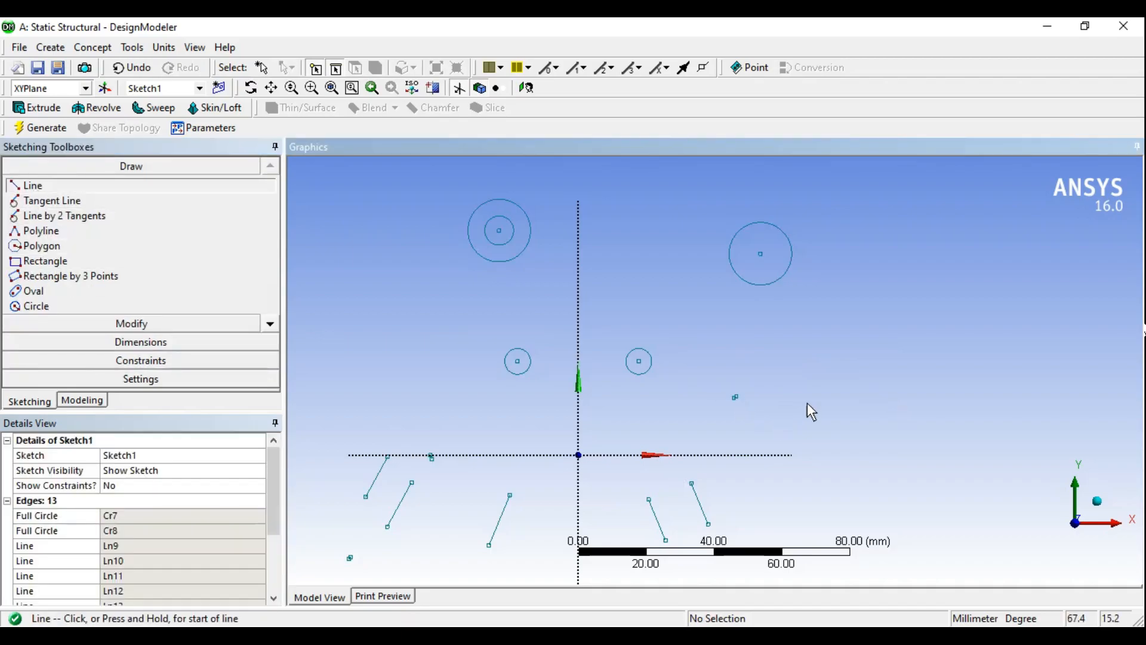
click(763, 413)
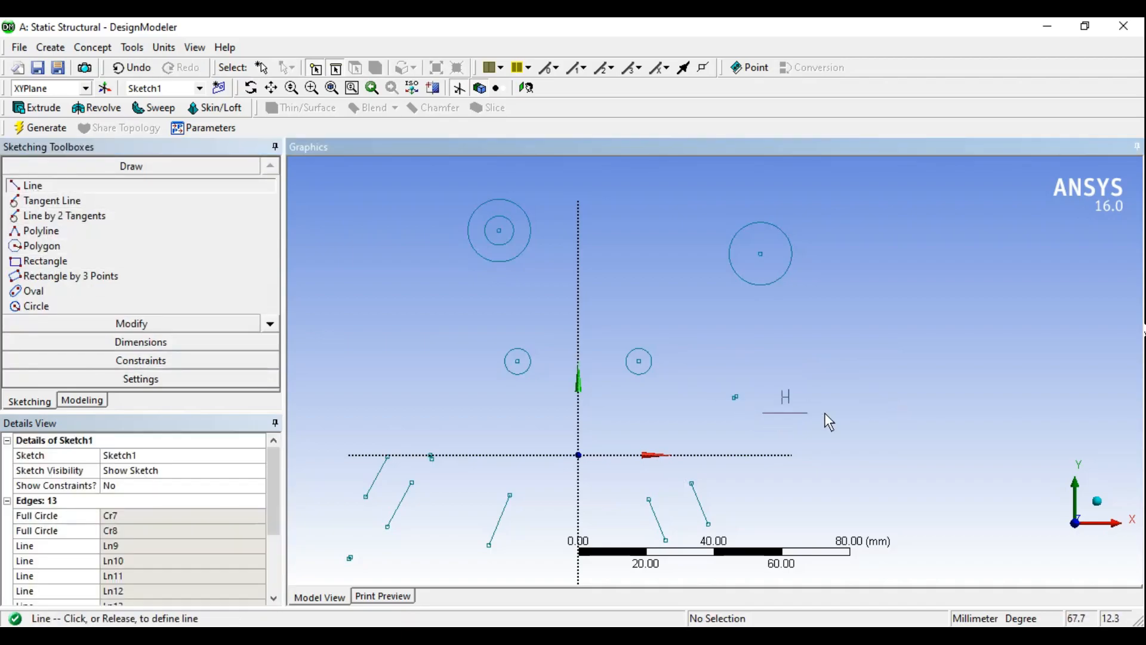
click(896, 413)
key(Escape)
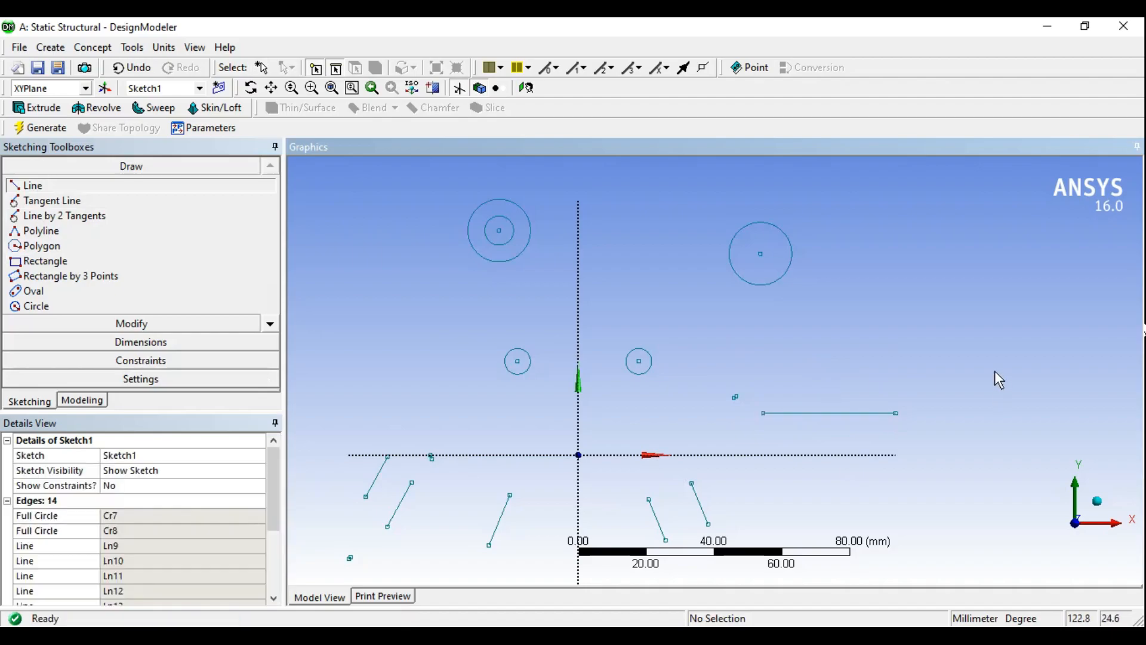
Apply Equal Distance between the left small circle's centre to the X axis and the upper right circle's centre to the new horizontal line
click(128, 379)
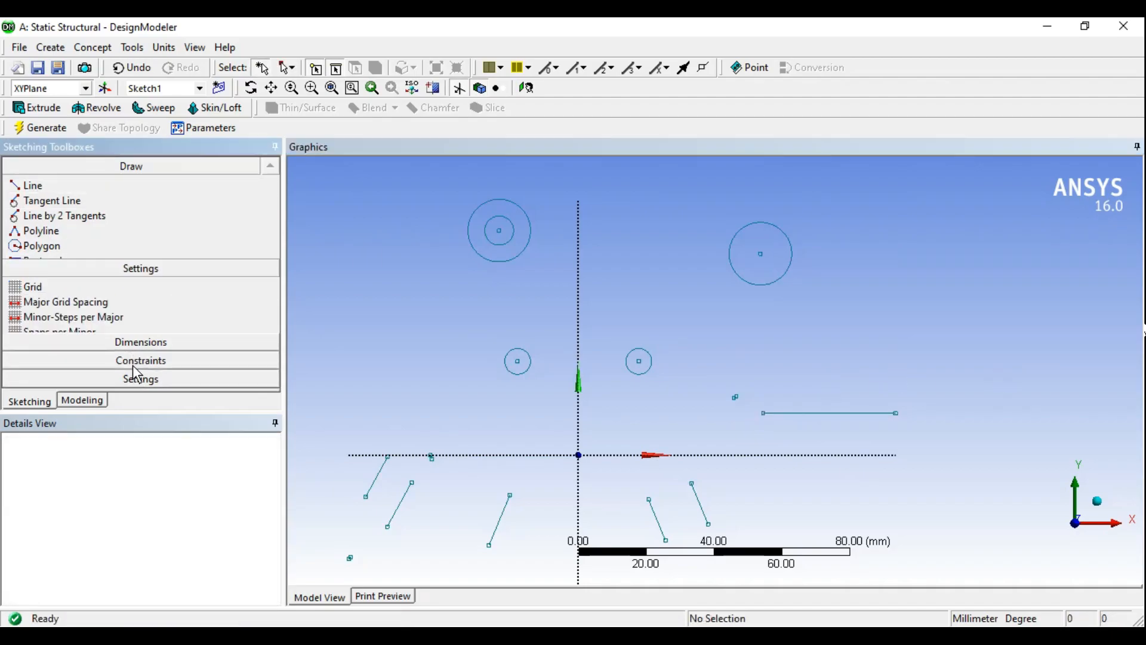
click(142, 222)
click(270, 379)
click(270, 378)
double_click(270, 378)
click(99, 360)
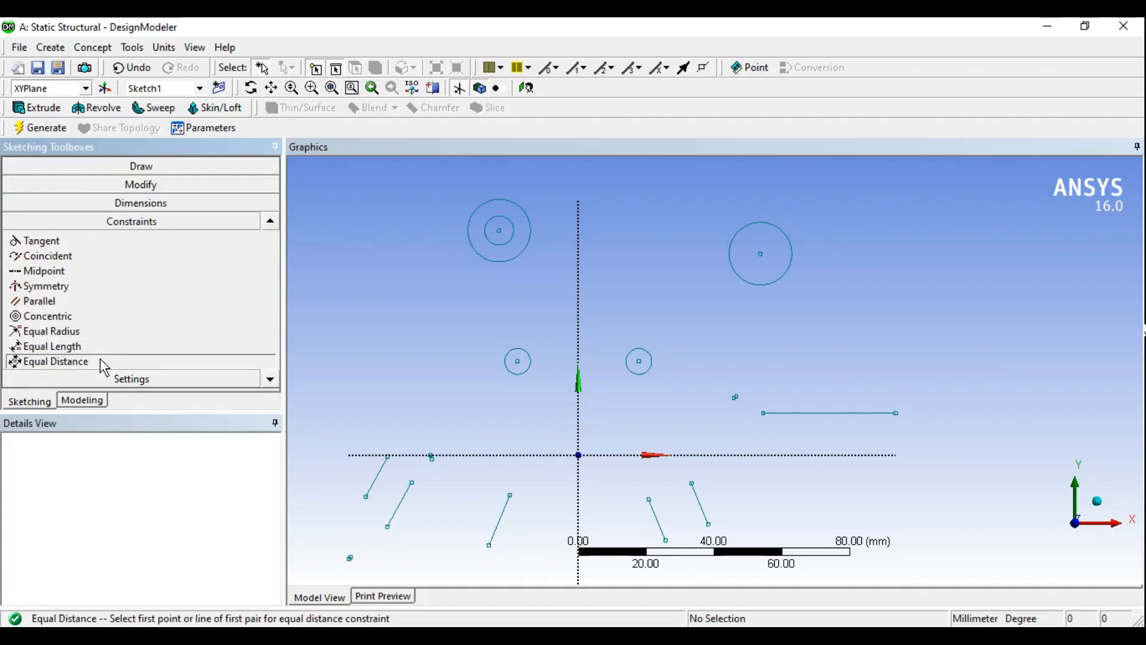
click(523, 370)
click(528, 455)
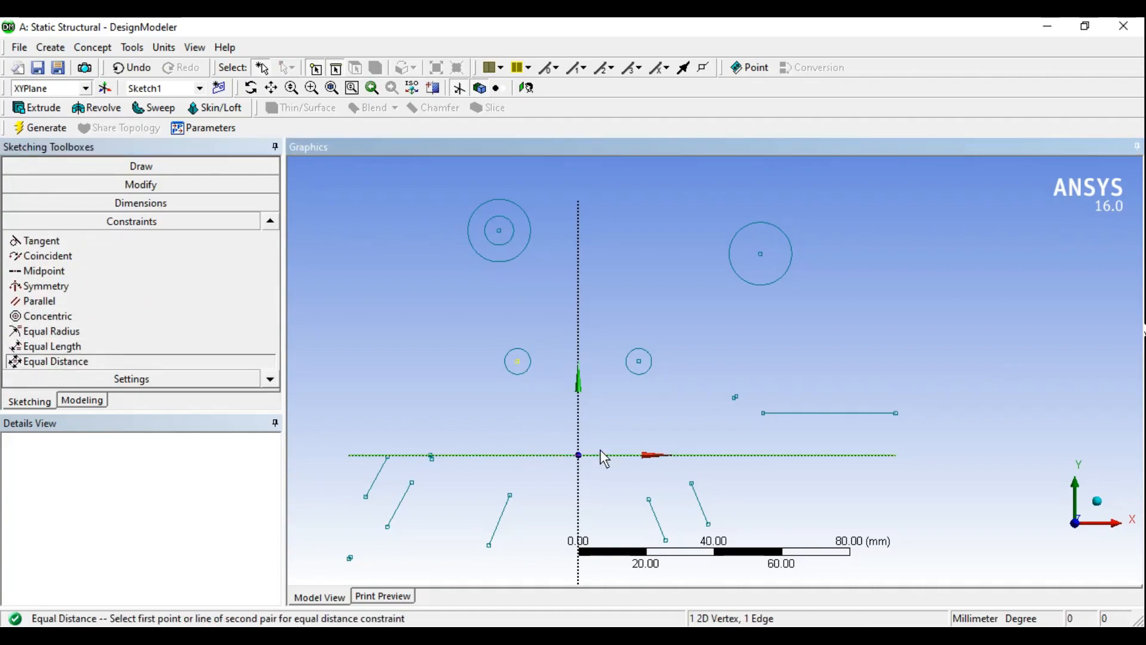
click(760, 254)
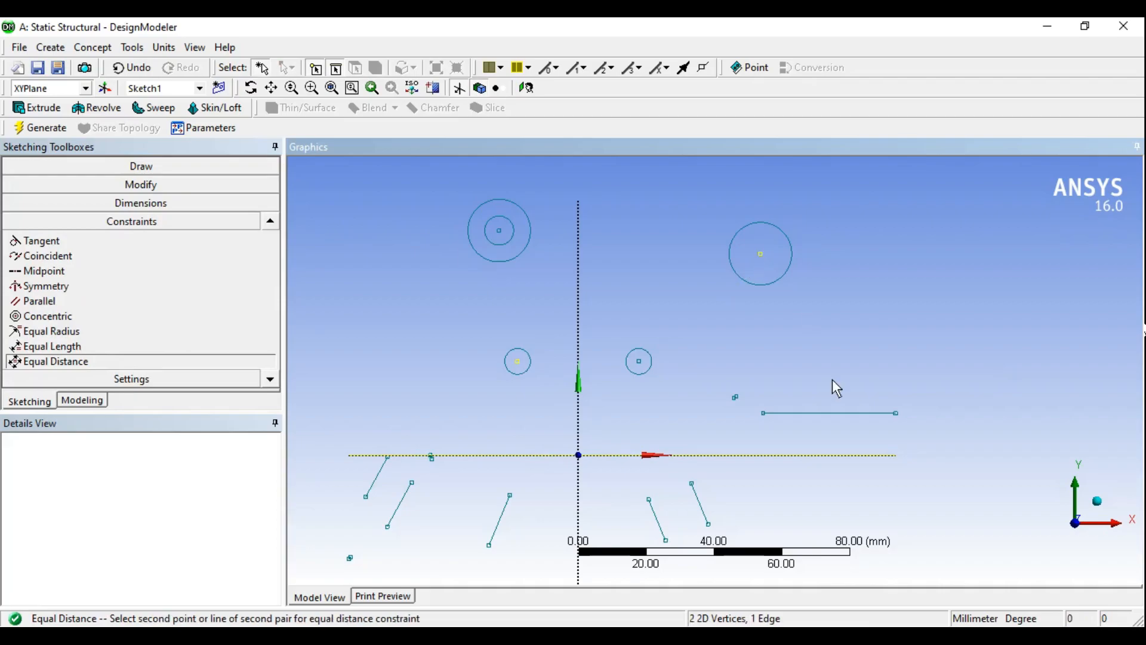
click(818, 413)
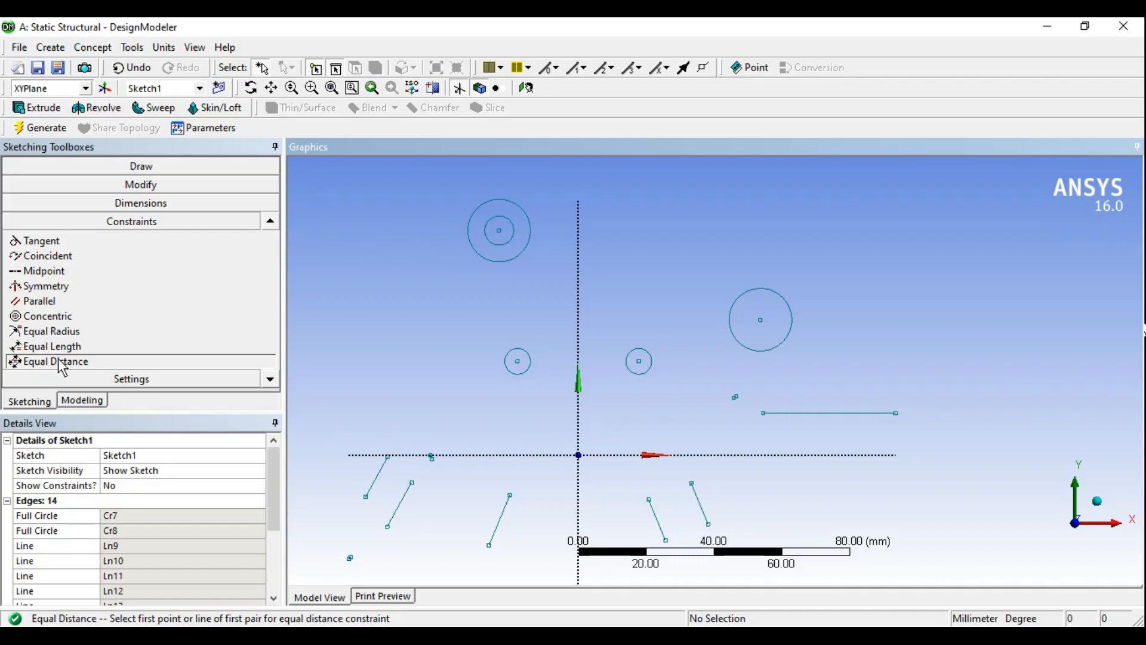
Display the Auto Constraints options and try drawing a line above the circles with Global and Cursor enabled
click(270, 379)
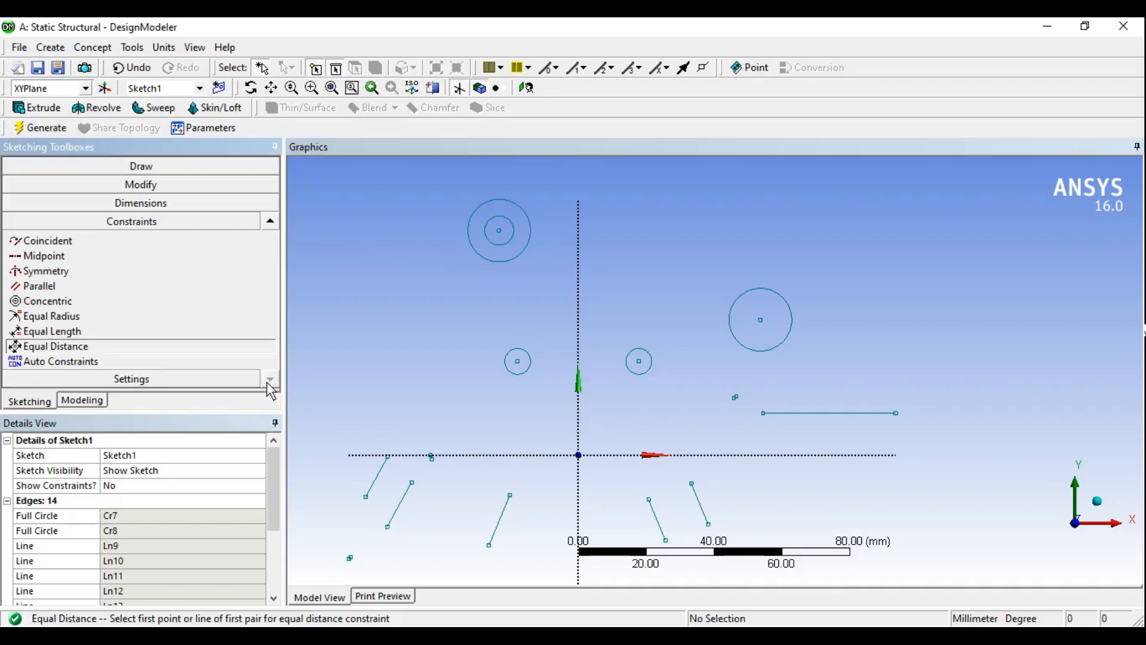
click(78, 363)
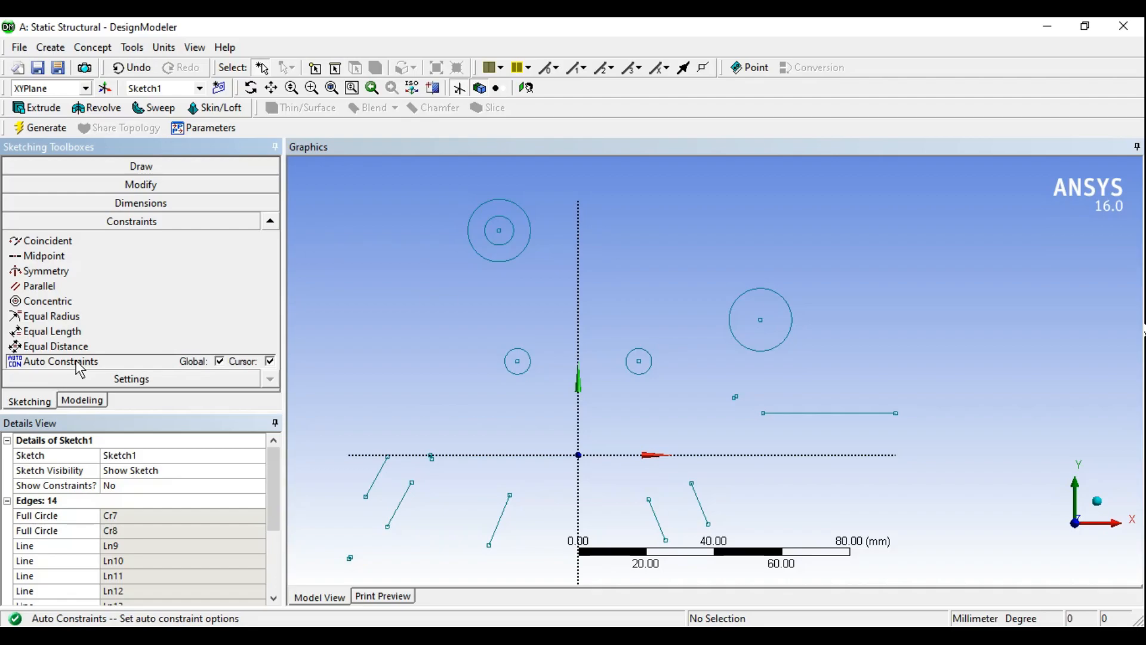
ctrl+middle_drag(622, 270, 540, 458)
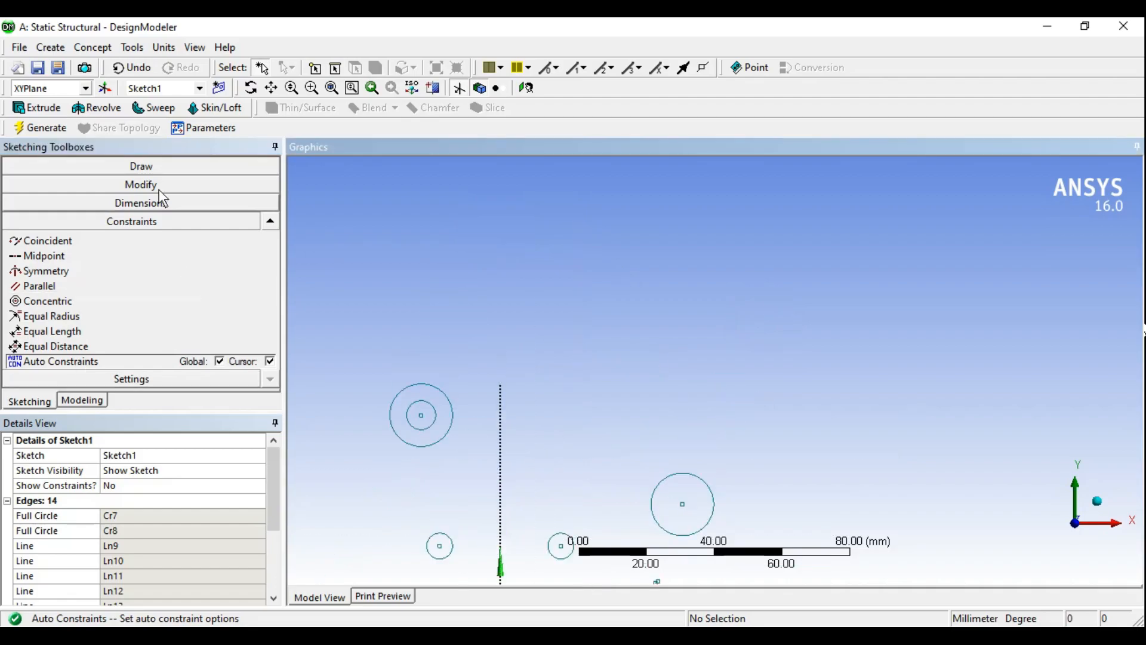
click(139, 167)
click(33, 185)
click(609, 326)
click(586, 264)
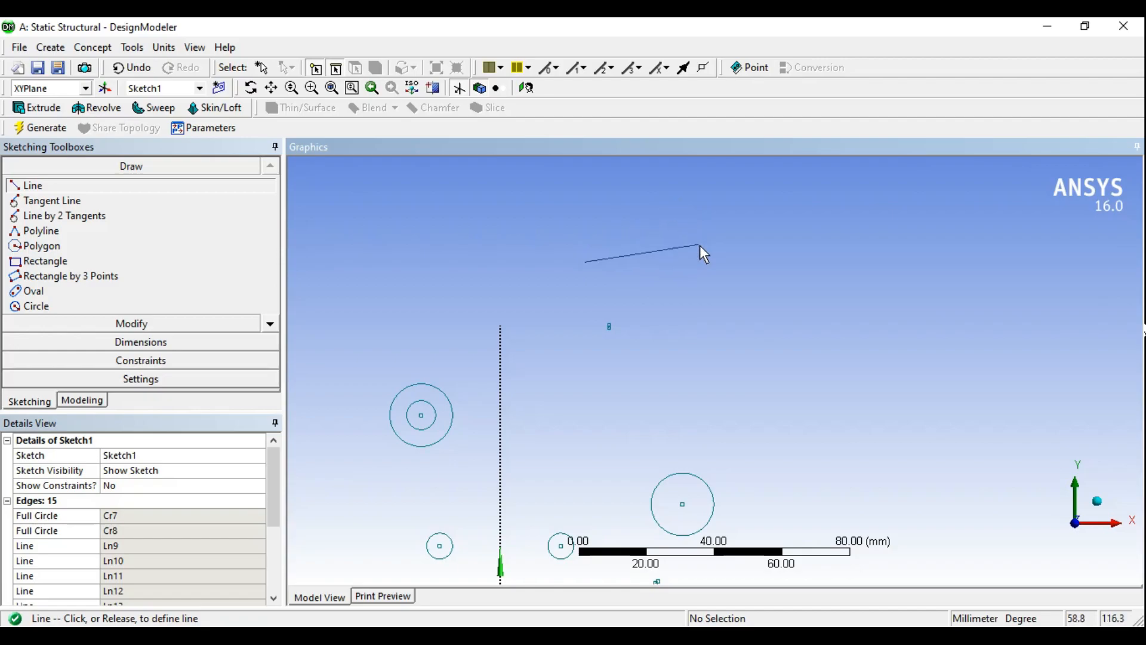
key(Escape)
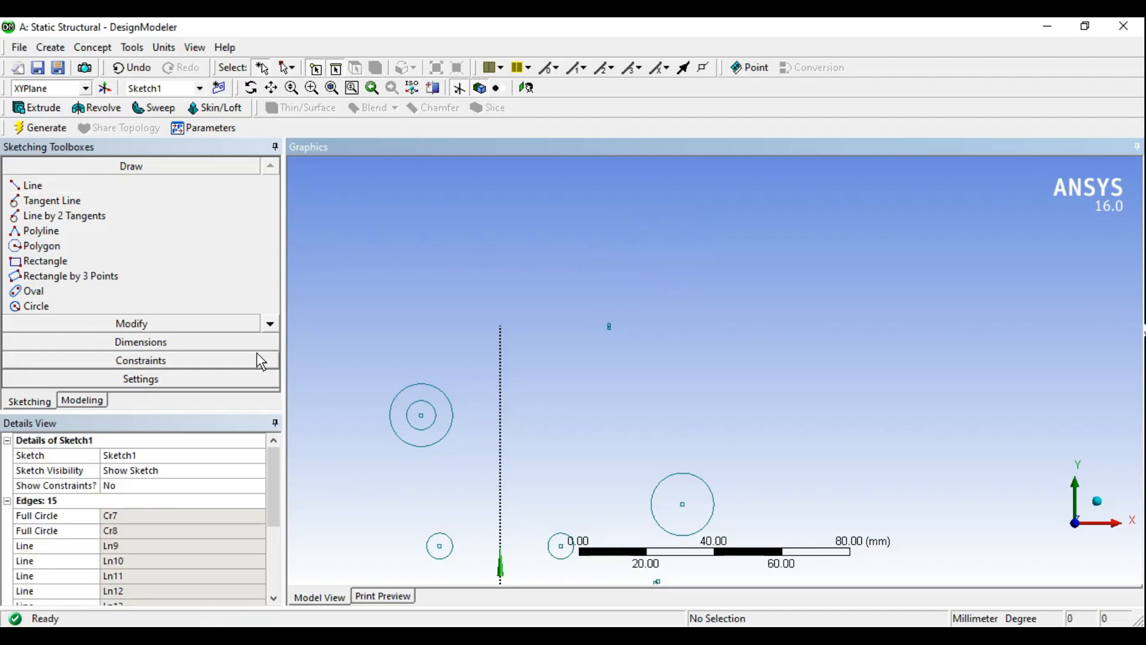
Turn off both the Global and Cursor options of Auto Constraints
click(148, 364)
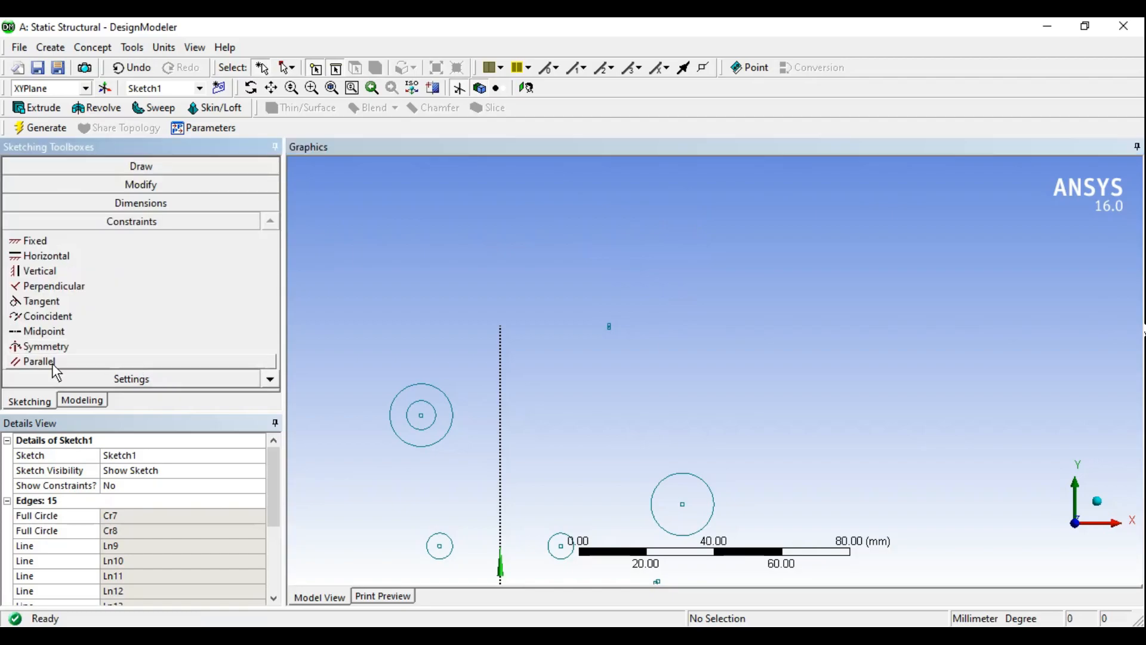
click(271, 381)
click(272, 382)
click(272, 382)
click(272, 382)
click(271, 382)
click(140, 363)
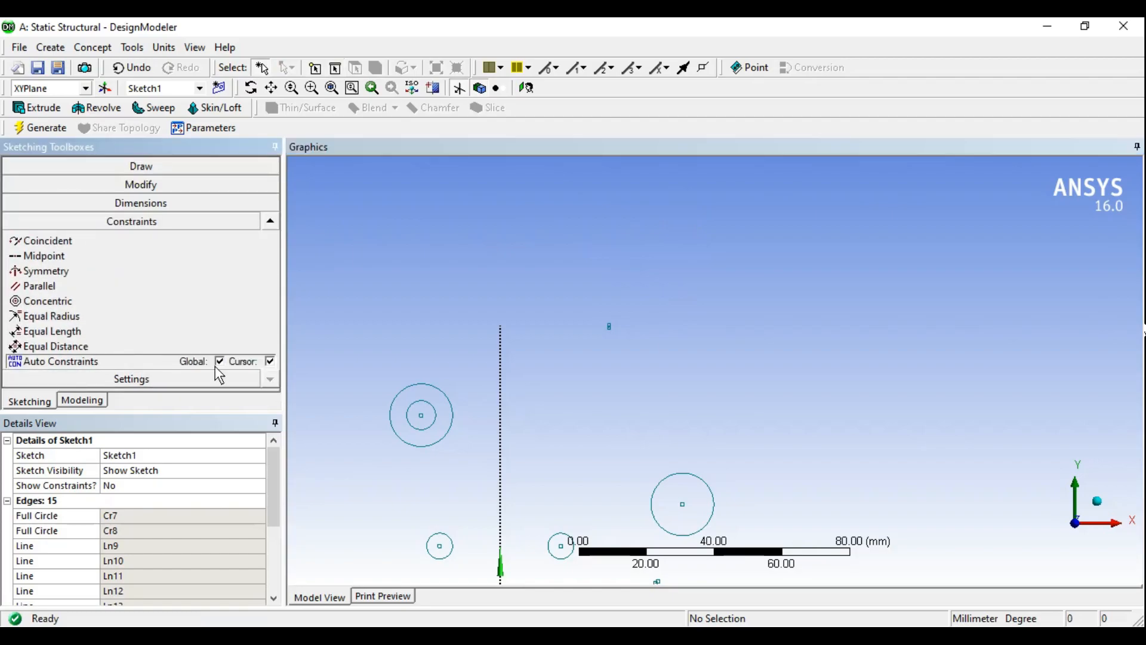
click(270, 362)
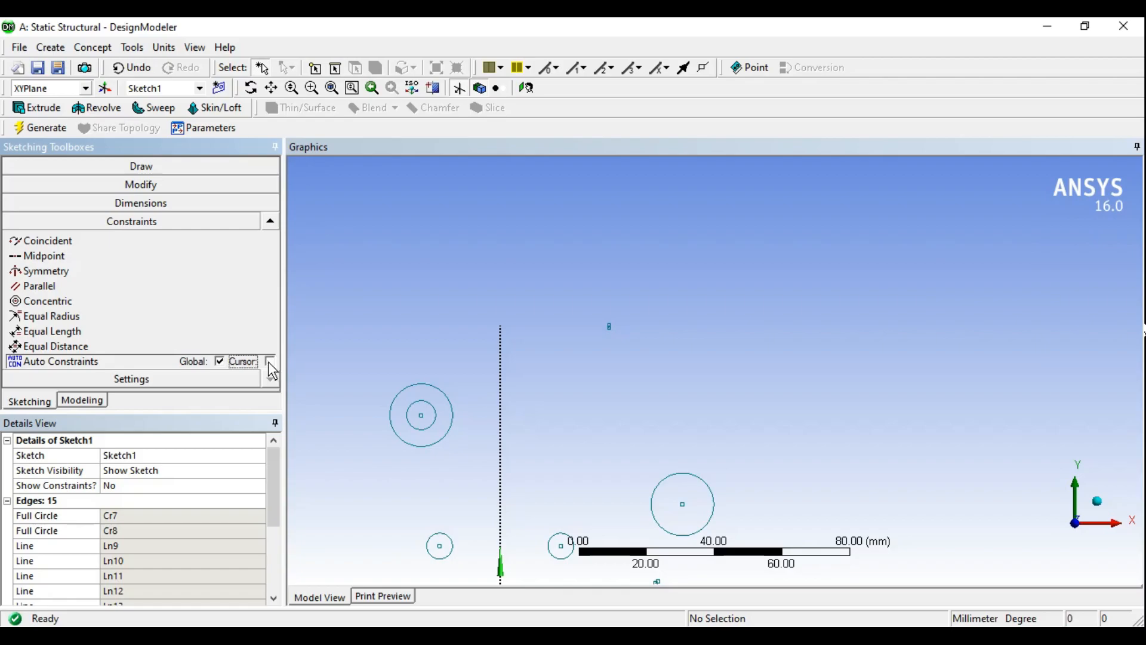
click(219, 361)
Try drawing a nearly horizontal line above the circles with auto constraints off
click(136, 166)
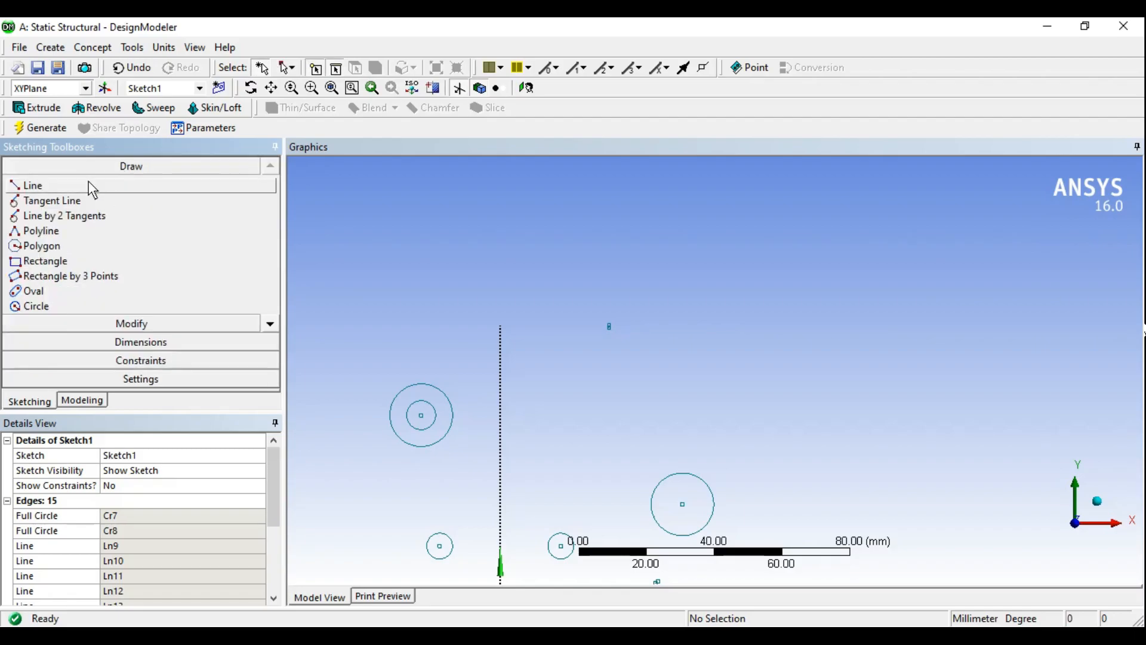
click(73, 190)
click(668, 292)
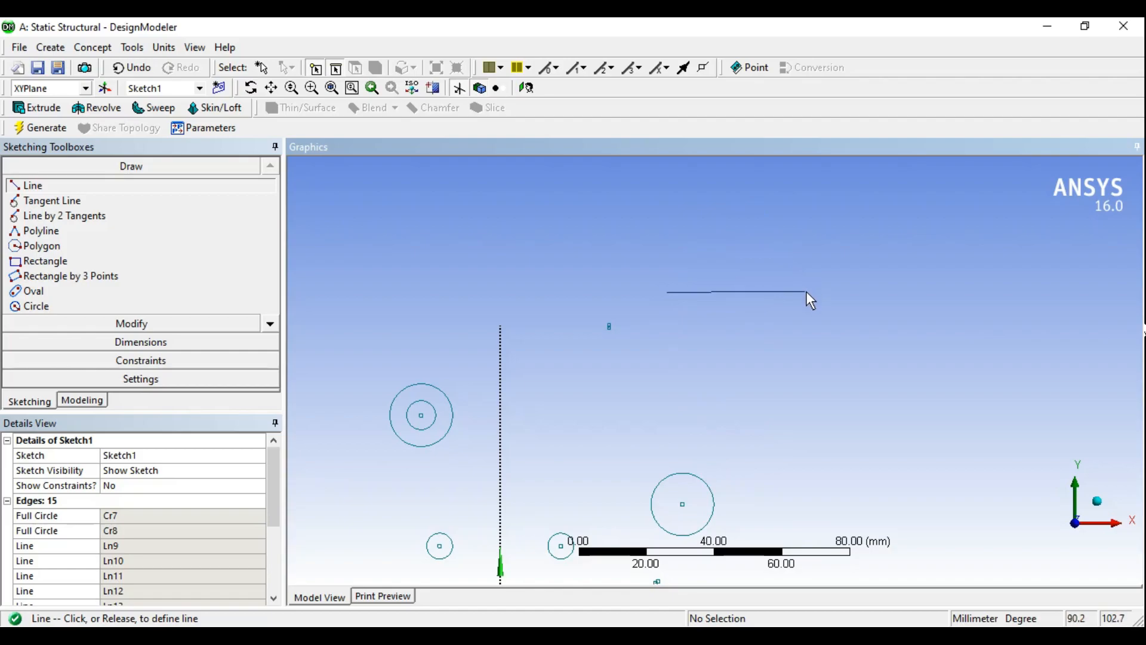
key(Escape)
Turn the Global and Cursor options of Auto Constraints back on
click(144, 360)
click(270, 379)
click(271, 380)
click(271, 380)
click(272, 380)
click(271, 380)
click(220, 361)
click(270, 361)
Draw an inclined line rising to the right, above the circles and to the right of the Y axis
click(144, 168)
click(100, 187)
click(648, 279)
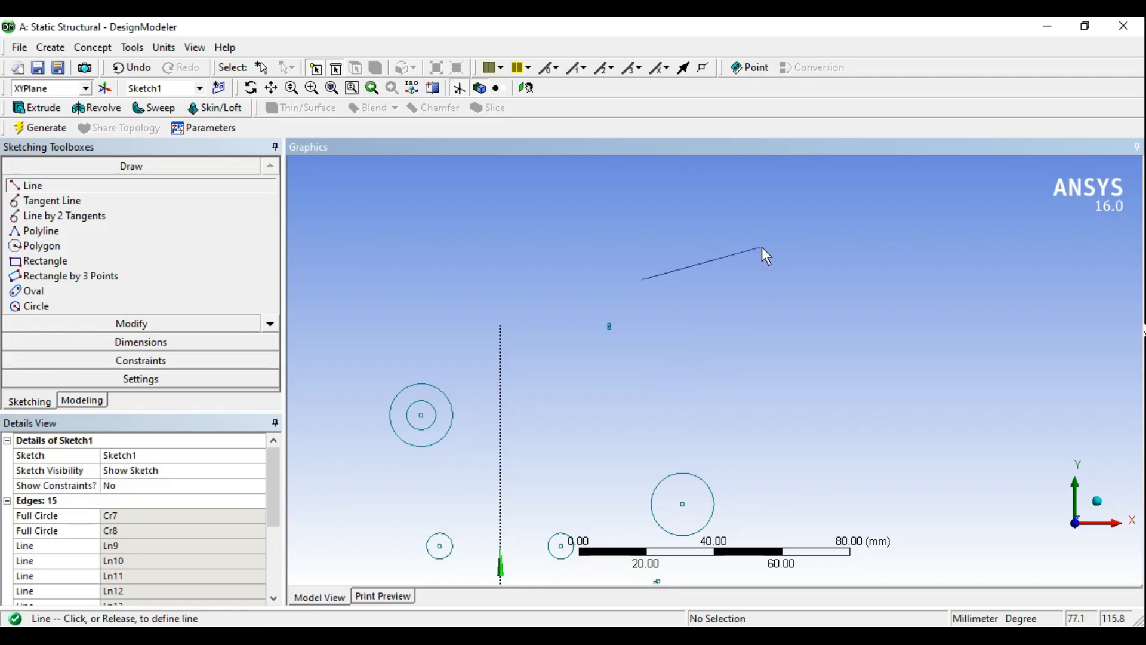
click(756, 204)
key(Escape)
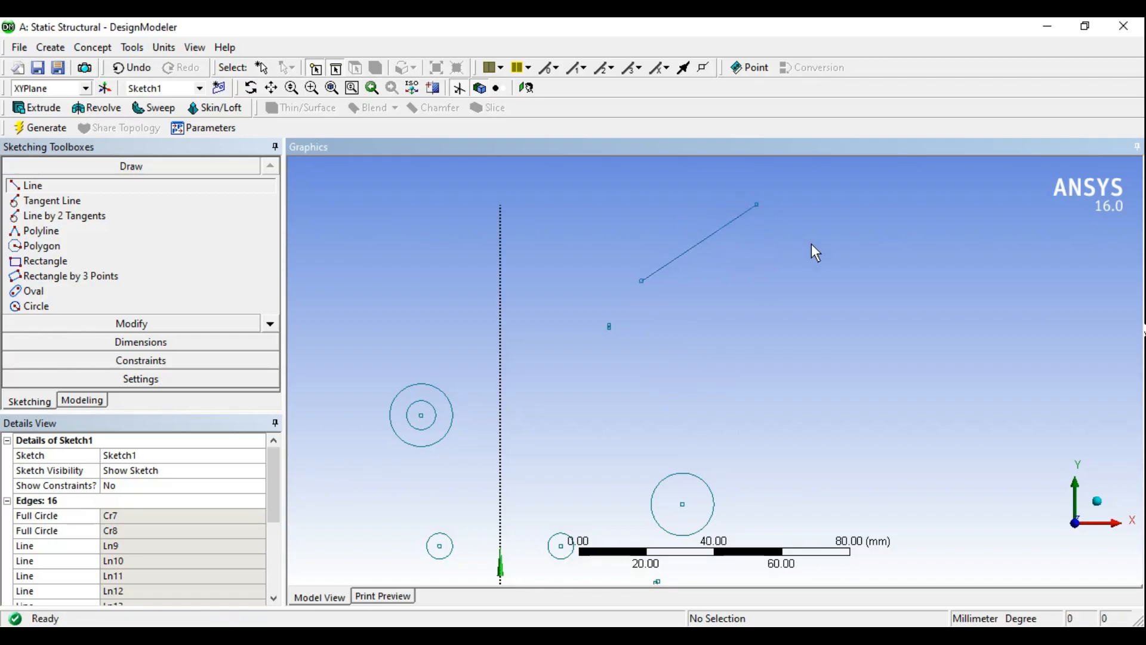
Check the Global and Cursor options of Auto Constraints and look back over the constraint list
click(262, 361)
click(270, 377)
click(271, 378)
click(271, 378)
click(271, 377)
click(271, 378)
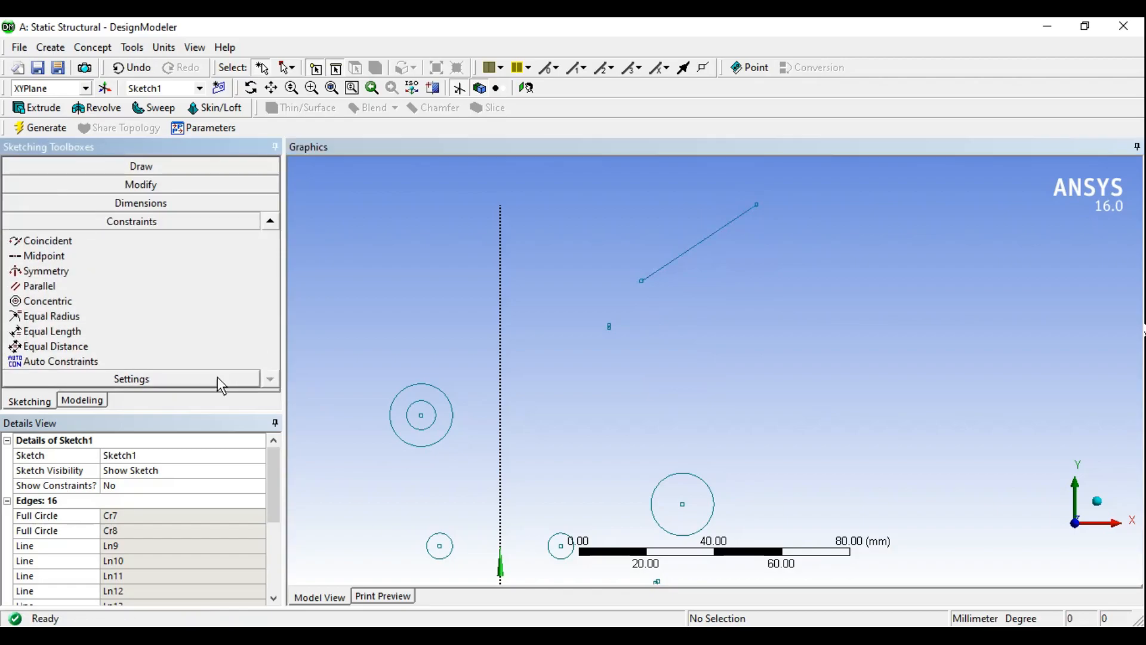
click(88, 364)
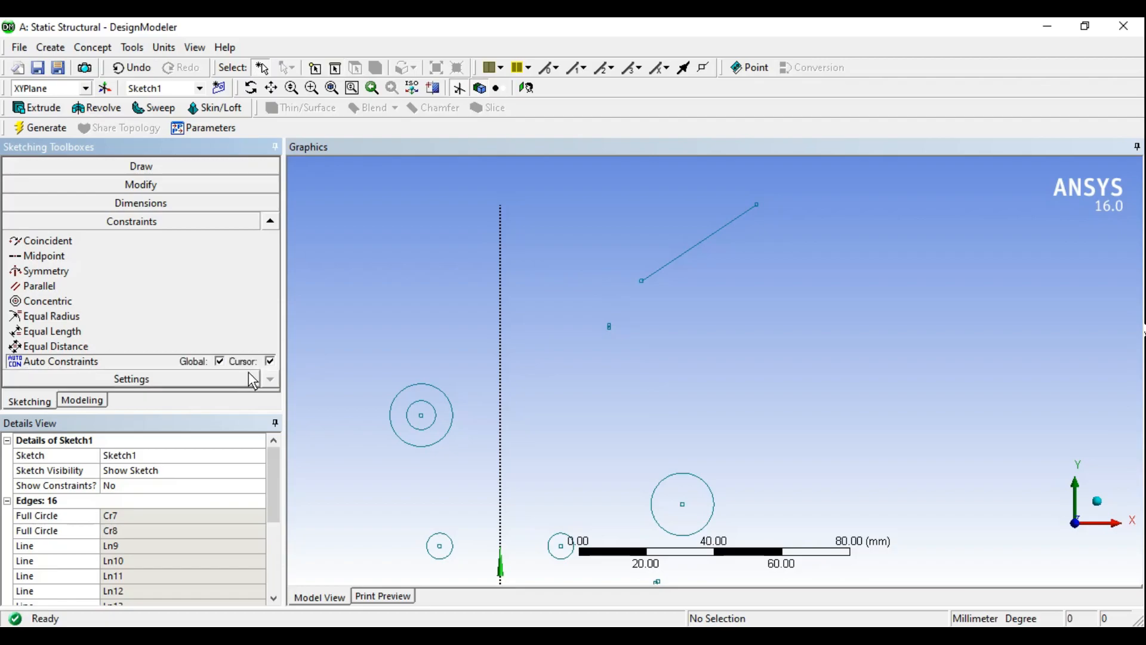
scroll(248, 371, up, 3)
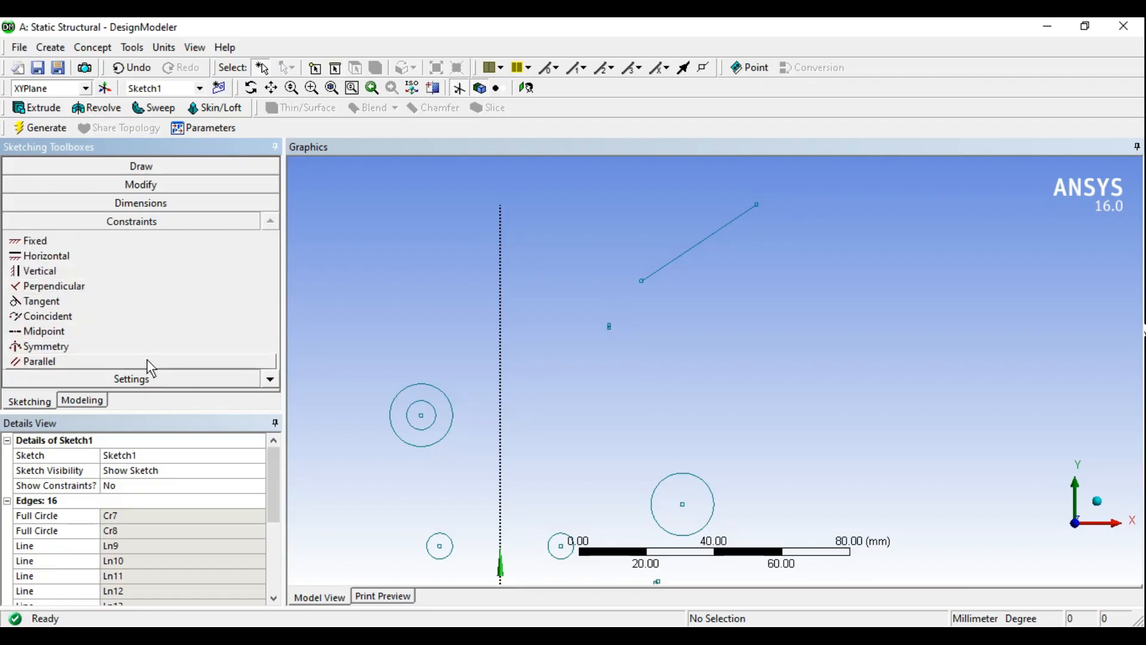
Start a new empty model in place of the current constraint sketch
click(179, 379)
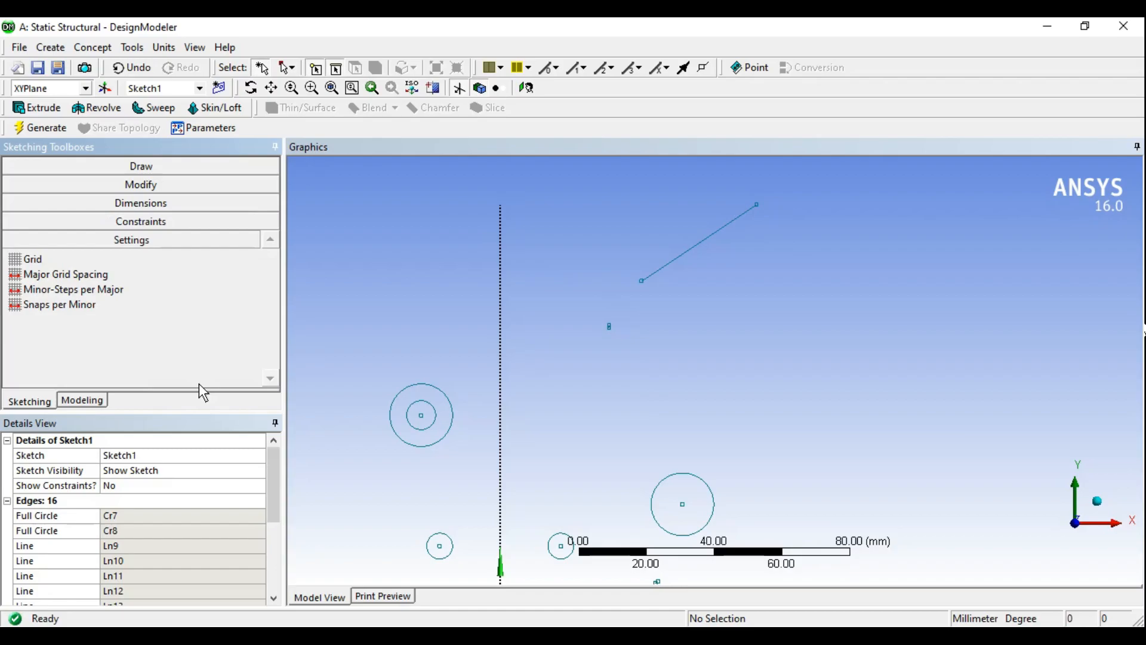
scroll(675, 324, down, 5)
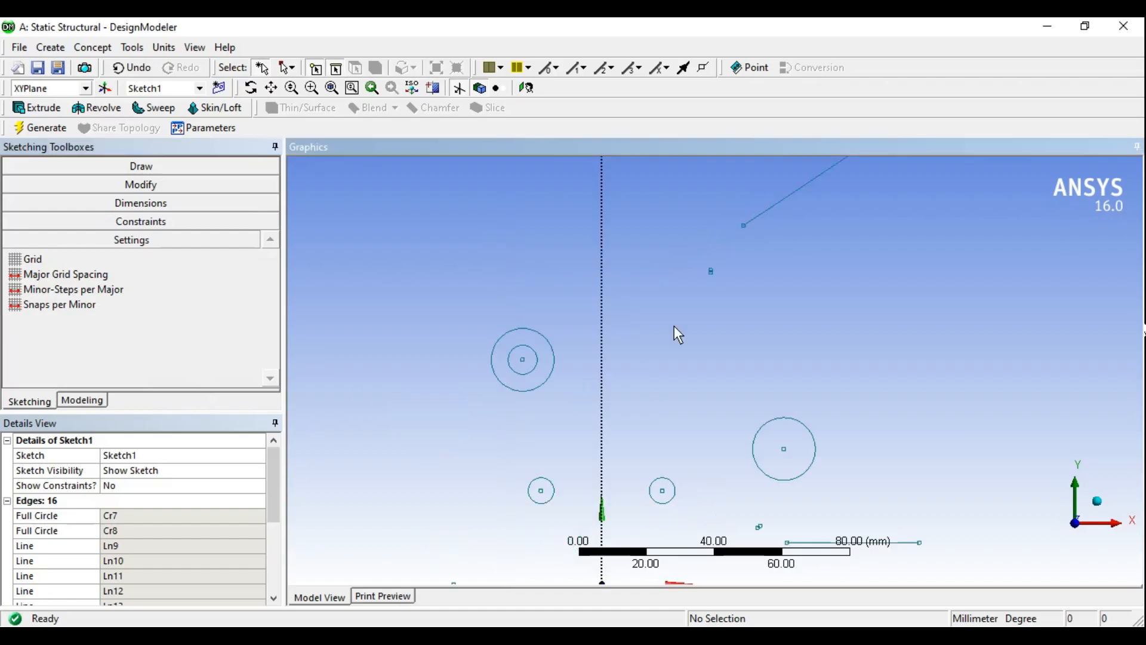
scroll(655, 340, up, 2)
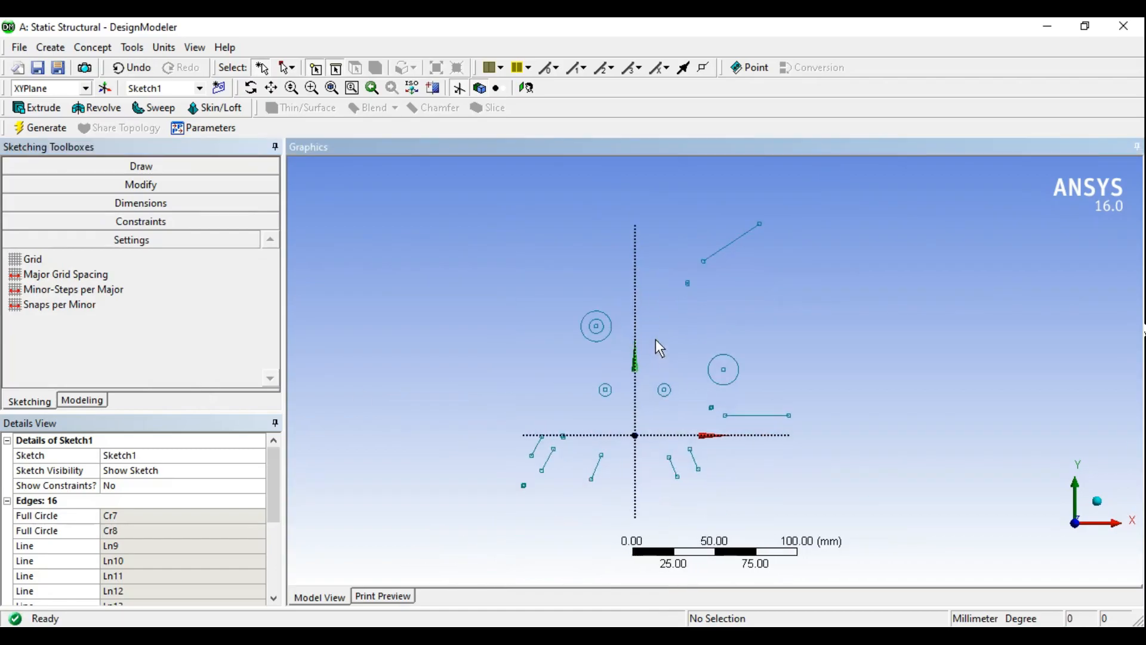
click(18, 67)
click(550, 385)
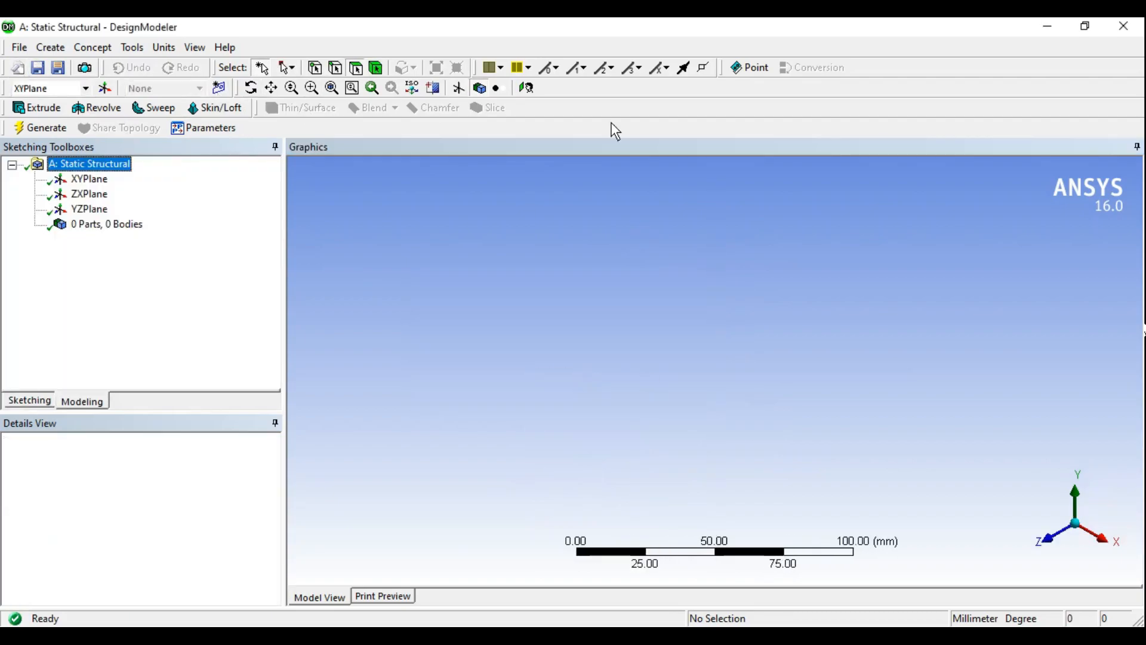
Select the XY plane, view it face-on and switch to sketching on it
click(93, 180)
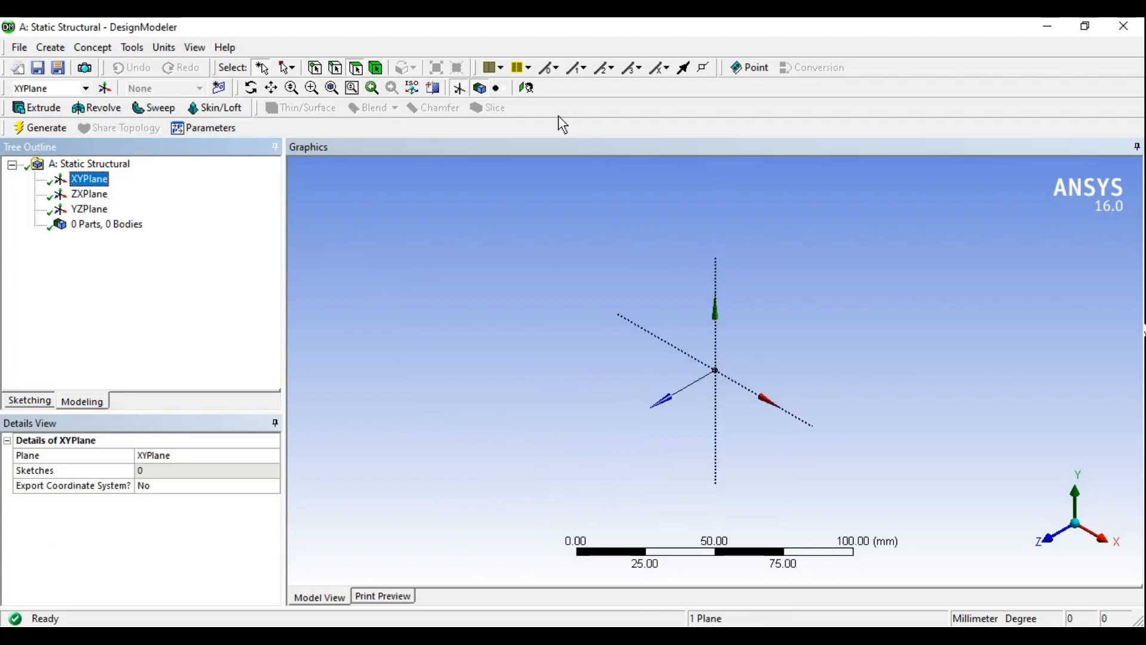
click(526, 88)
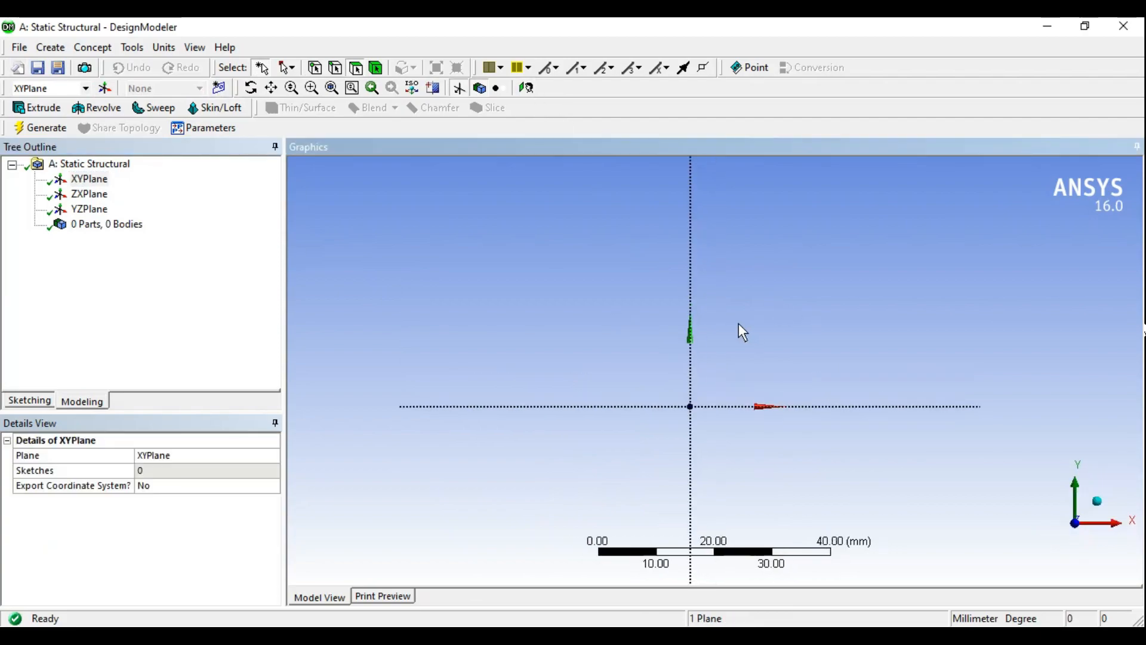
click(17, 401)
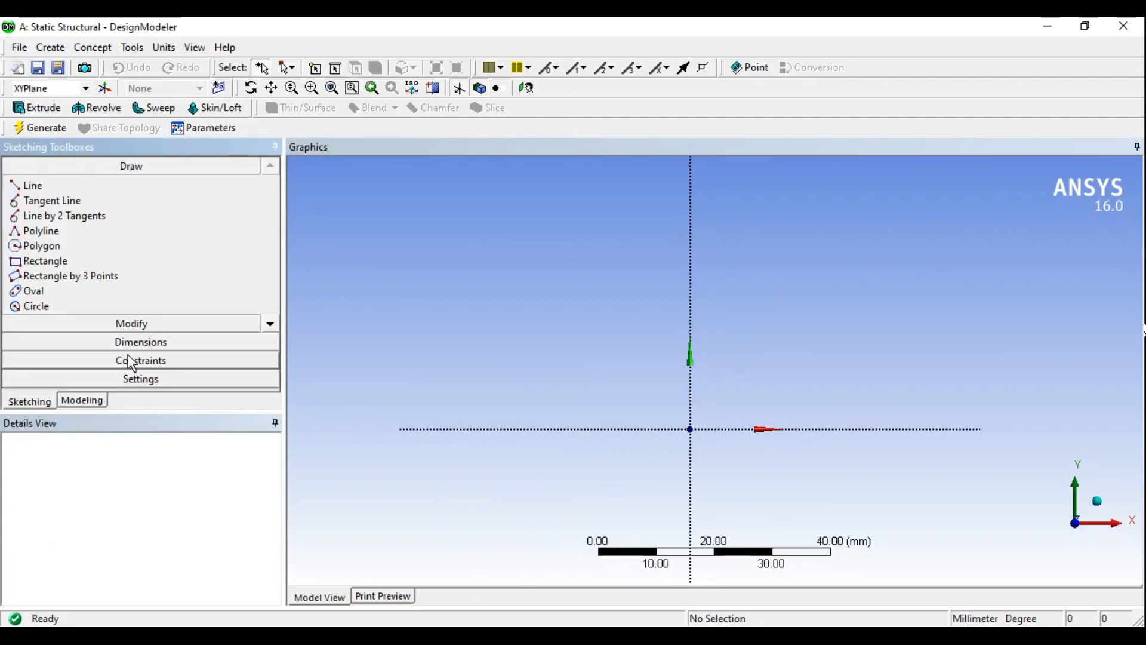
Show the sketch grid in 2D on the XY plane
click(145, 378)
click(65, 258)
click(227, 259)
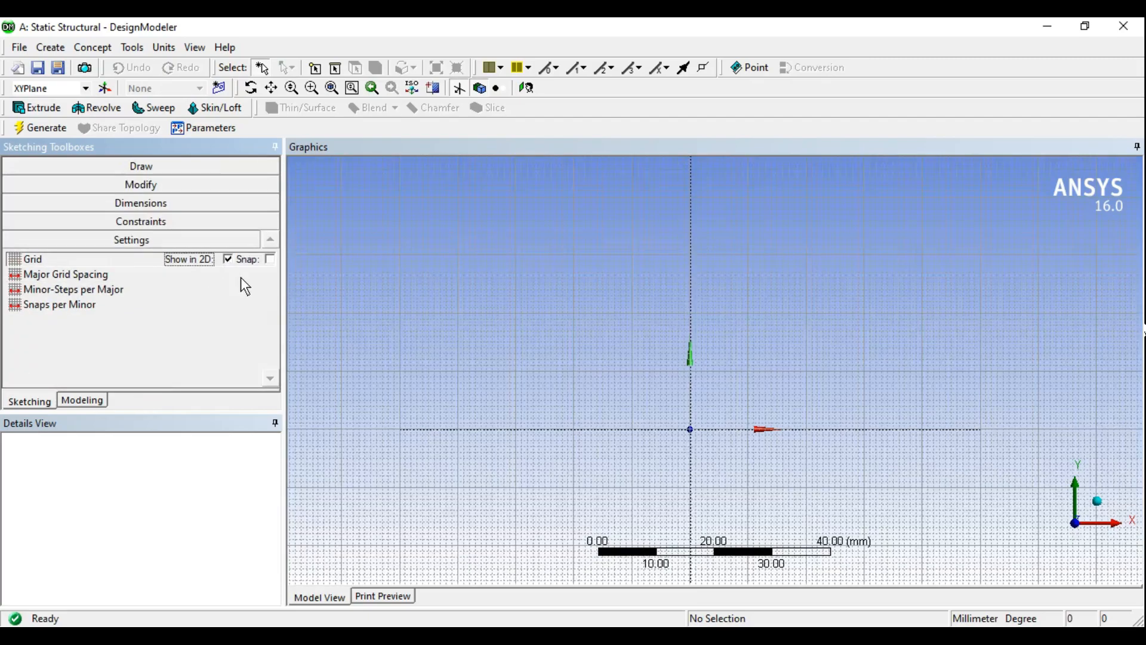
scroll(593, 338, up, 8)
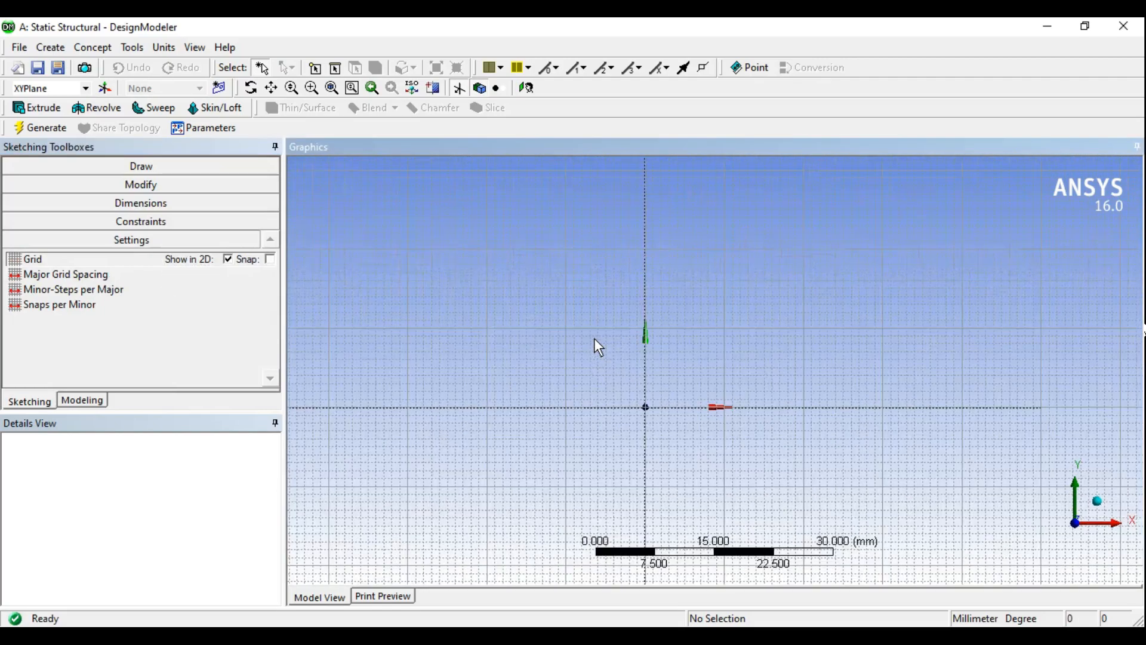
Set the grid's minor steps per major to 5
click(87, 274)
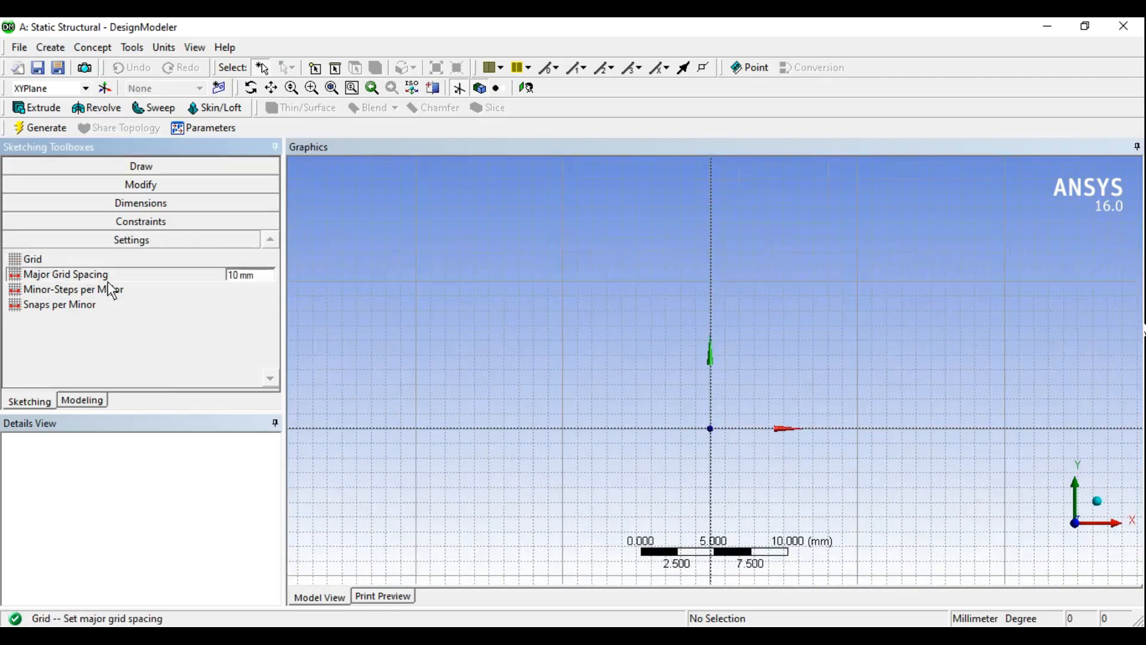
click(68, 292)
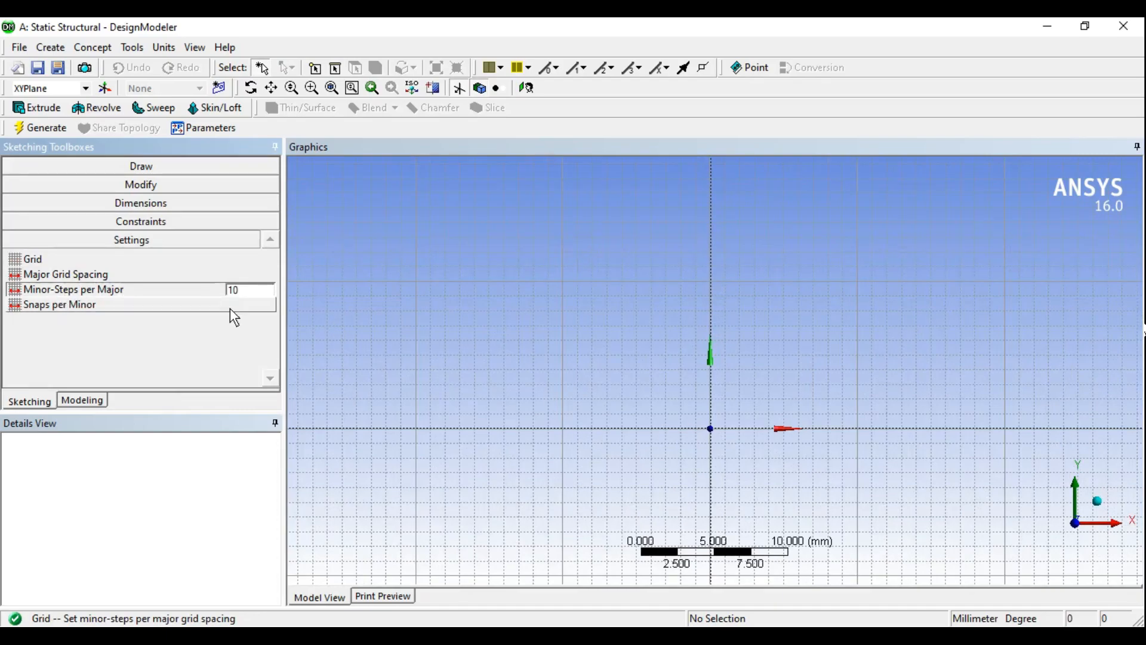
text(5)
key(Return)
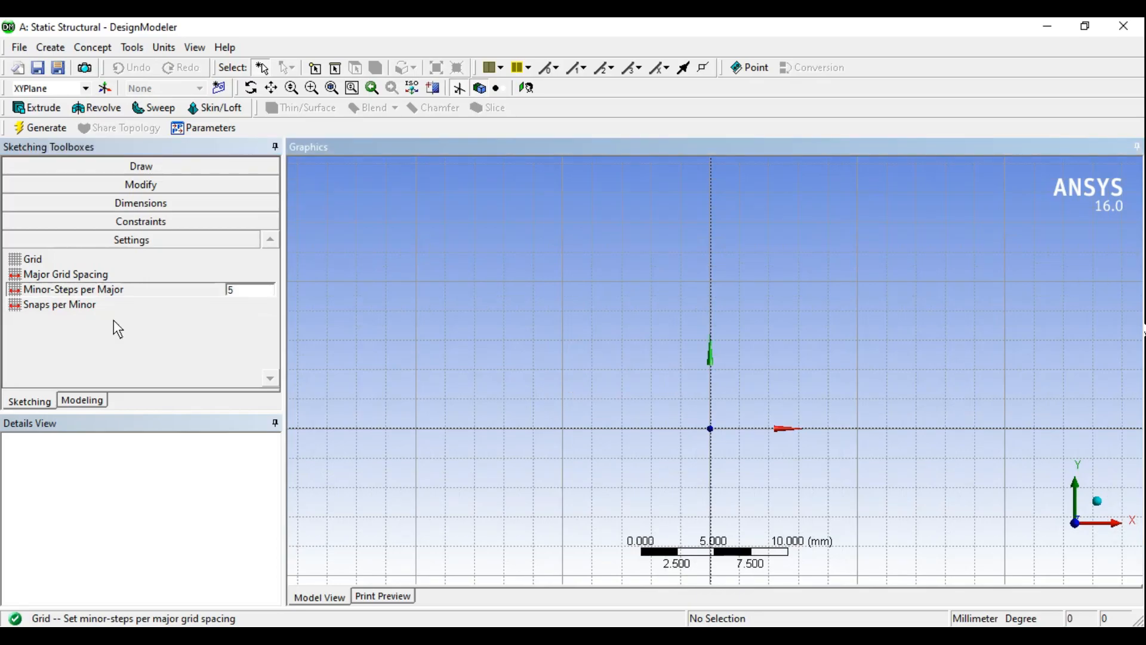
Check the snaps per minor, the major grid spacing and the grid's display and snap options
click(87, 307)
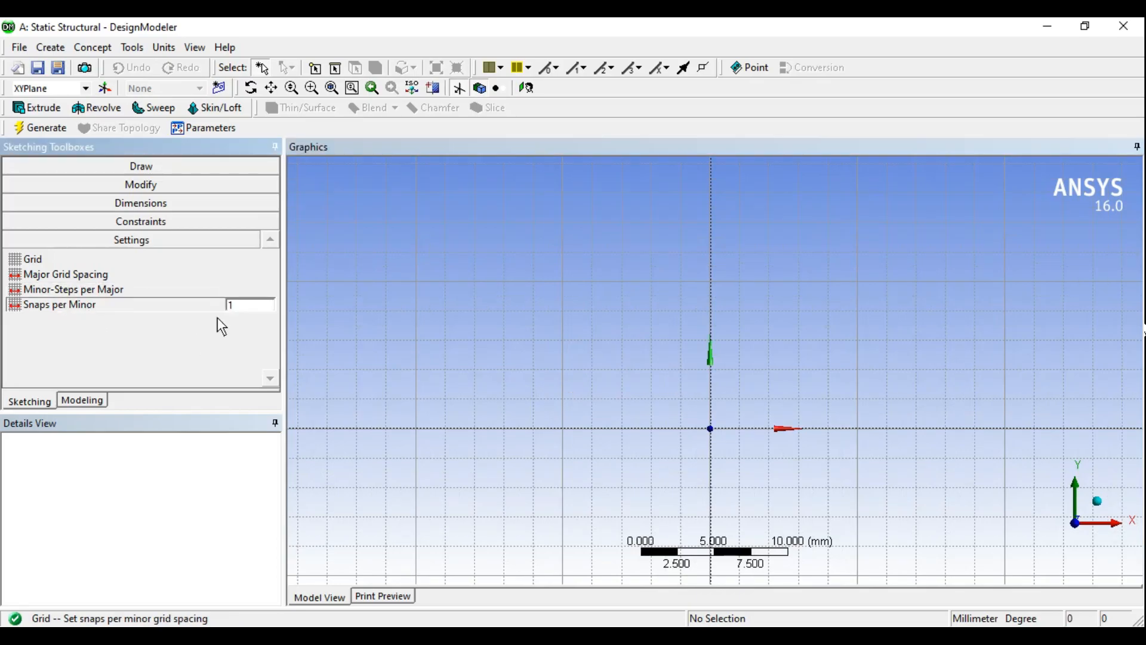
click(54, 276)
click(55, 261)
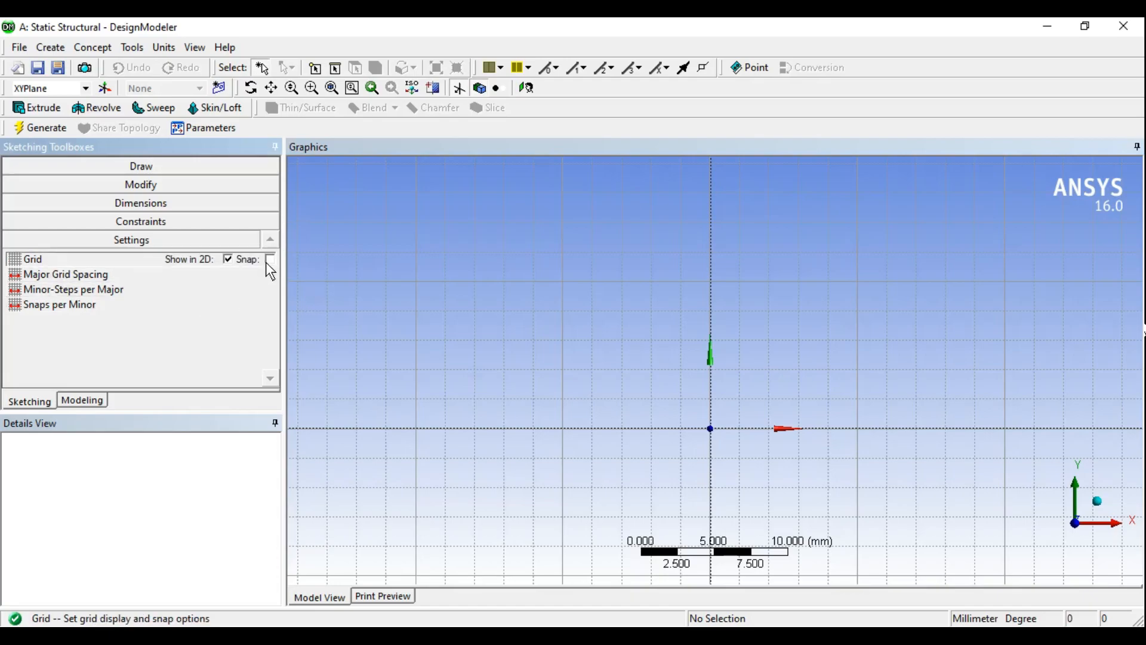
Draw a free sloping line about 7 mm long below the X axis, on the negative X side of the origin
click(129, 169)
click(36, 186)
ctrl+middle_drag(618, 454, 633, 288)
scroll(502, 400, up, 4)
ctrl+middle_drag(585, 368, 615, 411)
scroll(544, 449, up, 2)
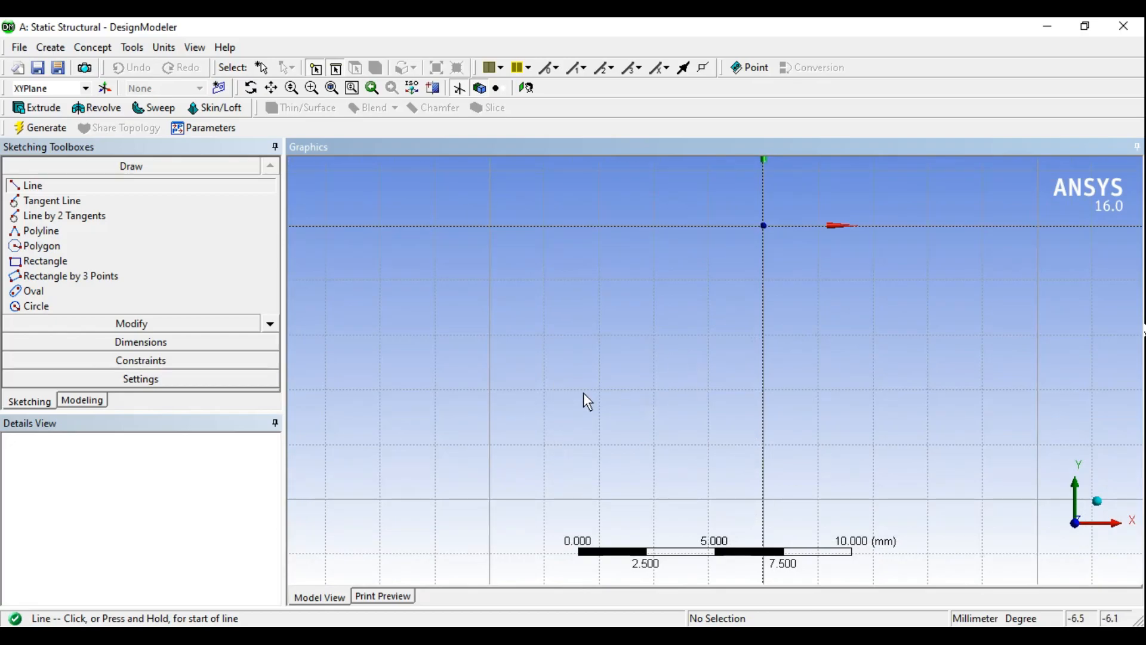
click(567, 419)
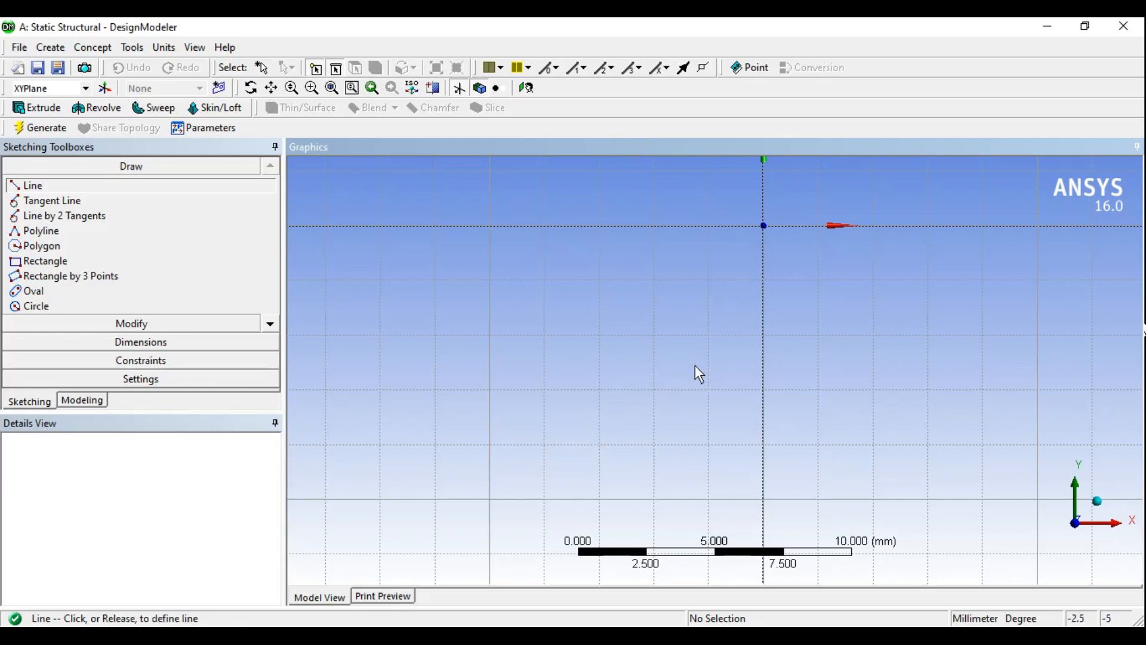
click(731, 306)
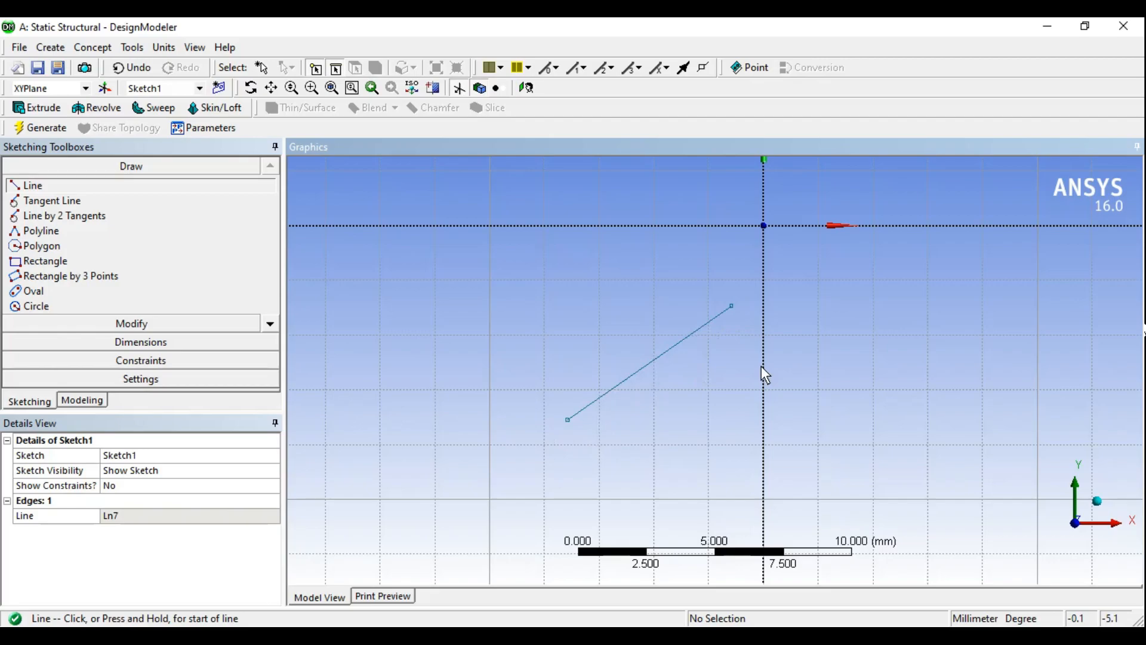
mouse_move(735, 397)
ctrl+middle_down()
mouse_move(647, 395)
mouse_move(589, 374)
ctrl+middle_up()
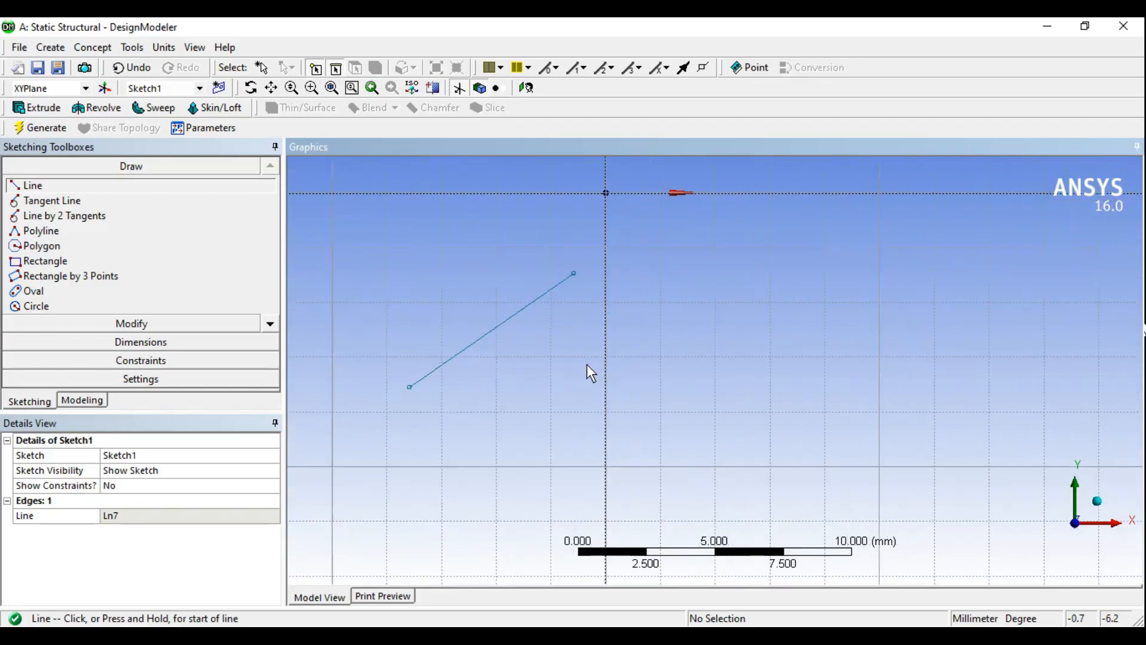
Turn on snapping for the sketch grid
click(138, 378)
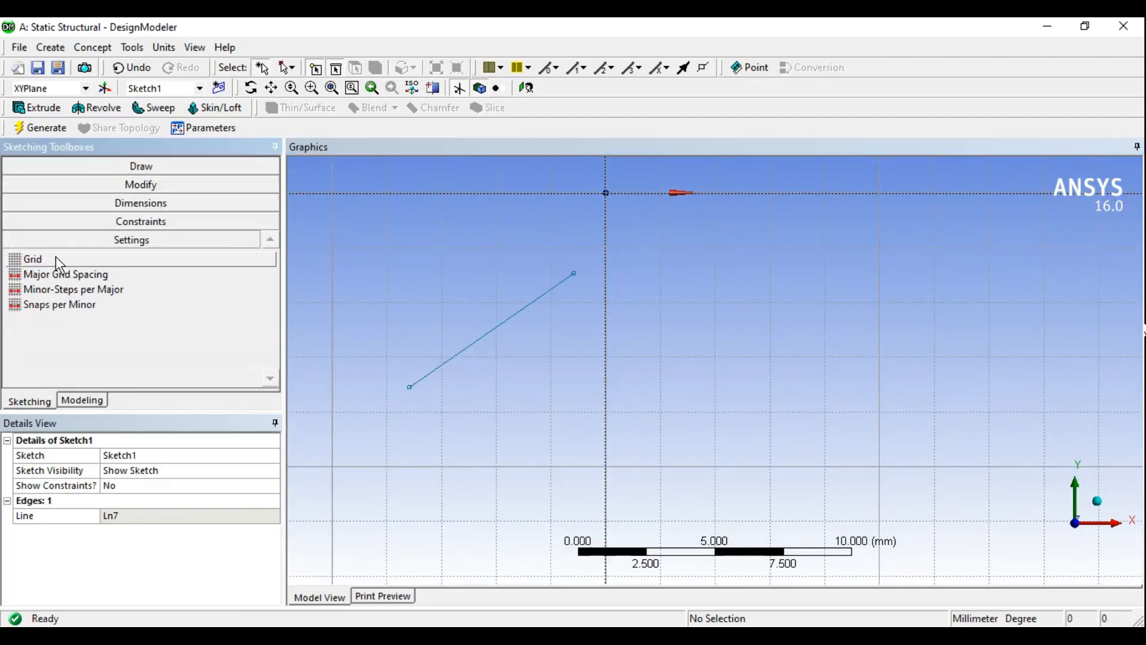
click(56, 258)
click(270, 259)
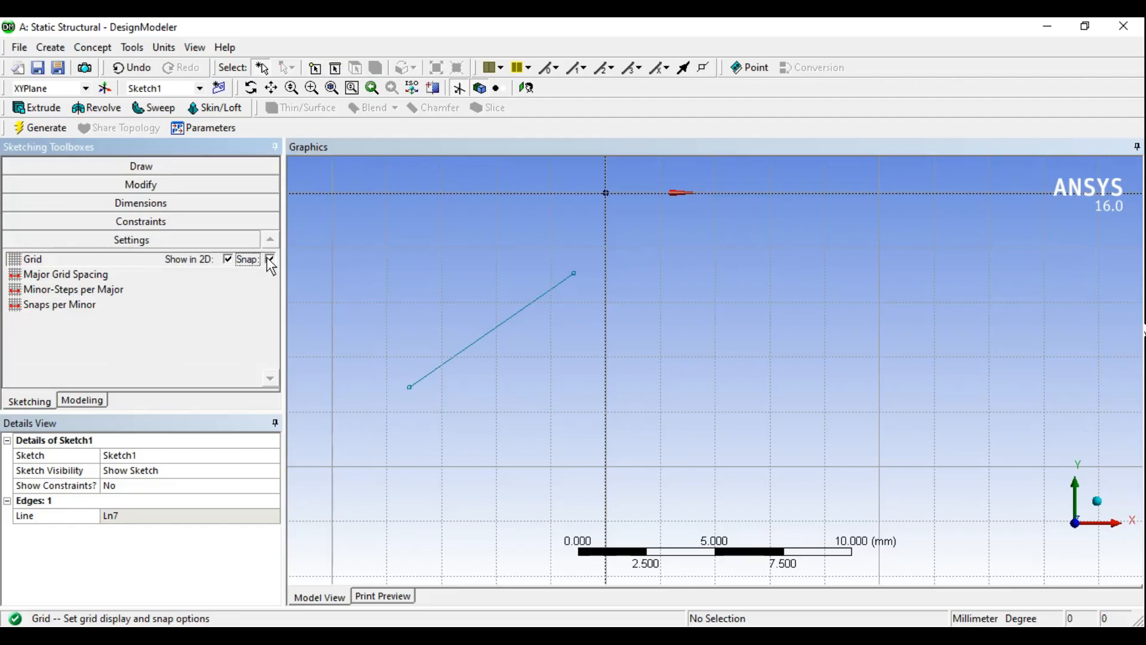
Draw a line snapped to the grid from (2, -8) to (10, -4)
click(106, 169)
click(85, 187)
mouse_move(549, 394)
ctrl+middle_down()
mouse_move(442, 419)
mouse_move(357, 420)
ctrl+middle_up()
mouse_move(521, 384)
ctrl+middle_down()
mouse_move(593, 335)
mouse_move(582, 332)
ctrl+middle_up()
click(548, 365)
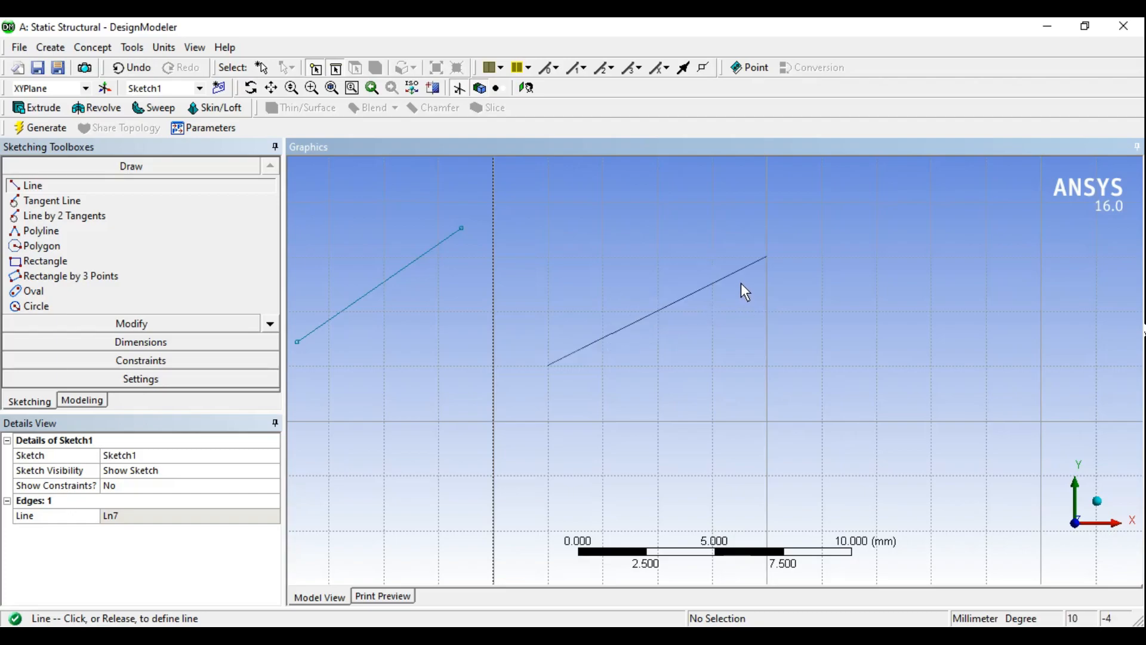
click(741, 284)
ctrl+middle_drag(610, 402, 762, 400)
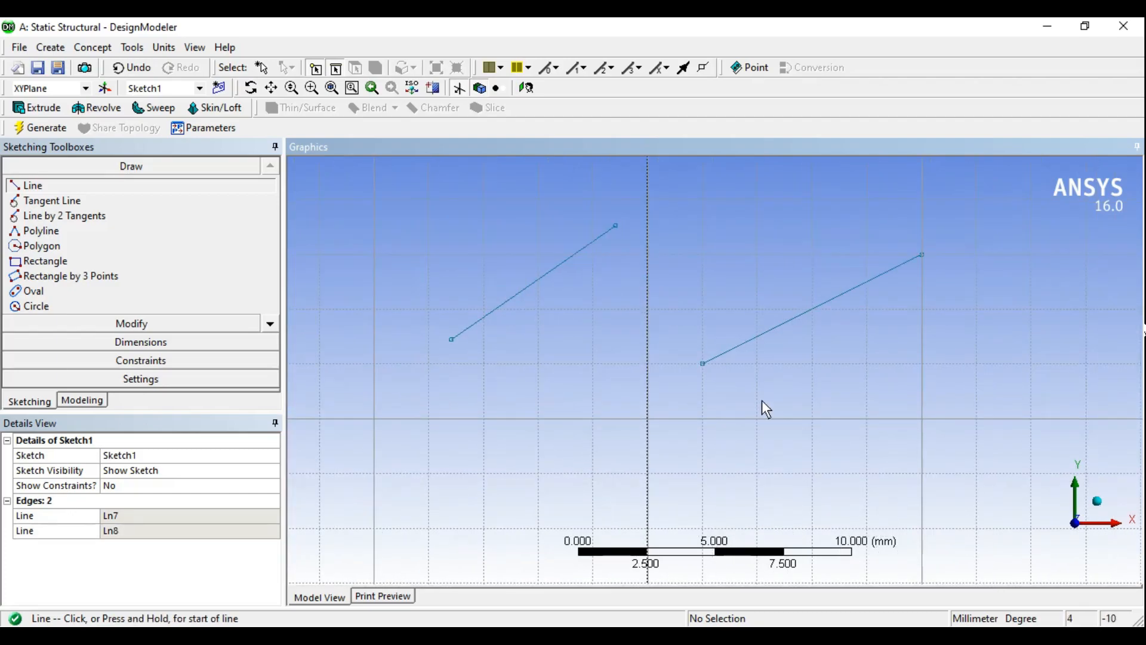
Review the grid snap setting and draw another grid-snapped line from (6, -14) to (16, -10)
click(196, 360)
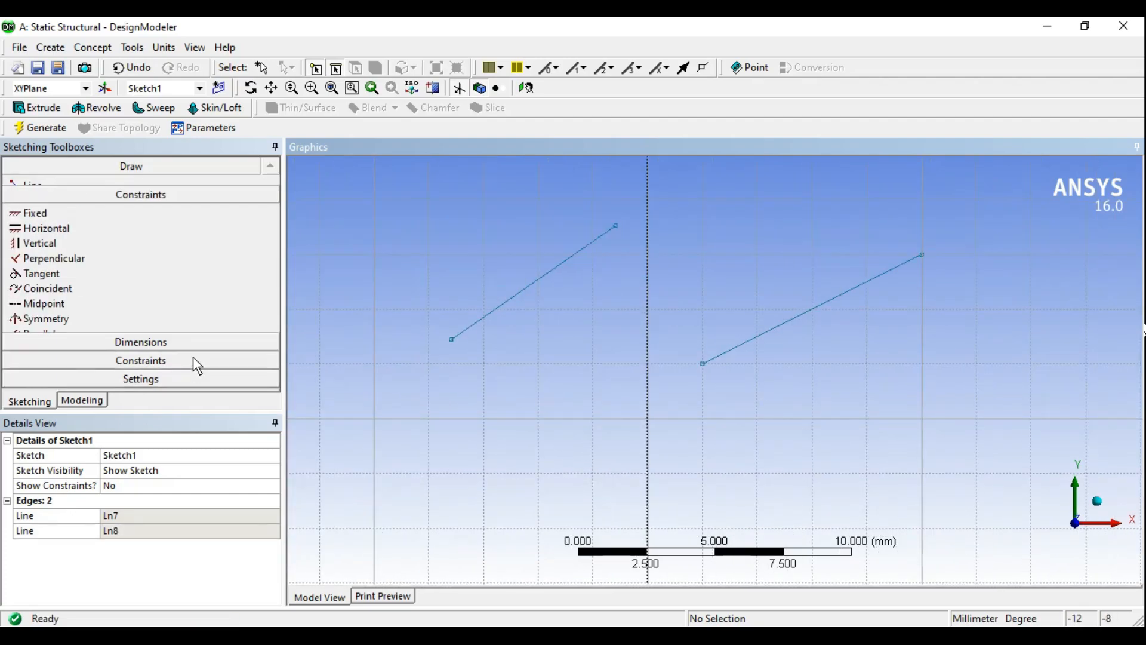
click(138, 379)
click(236, 259)
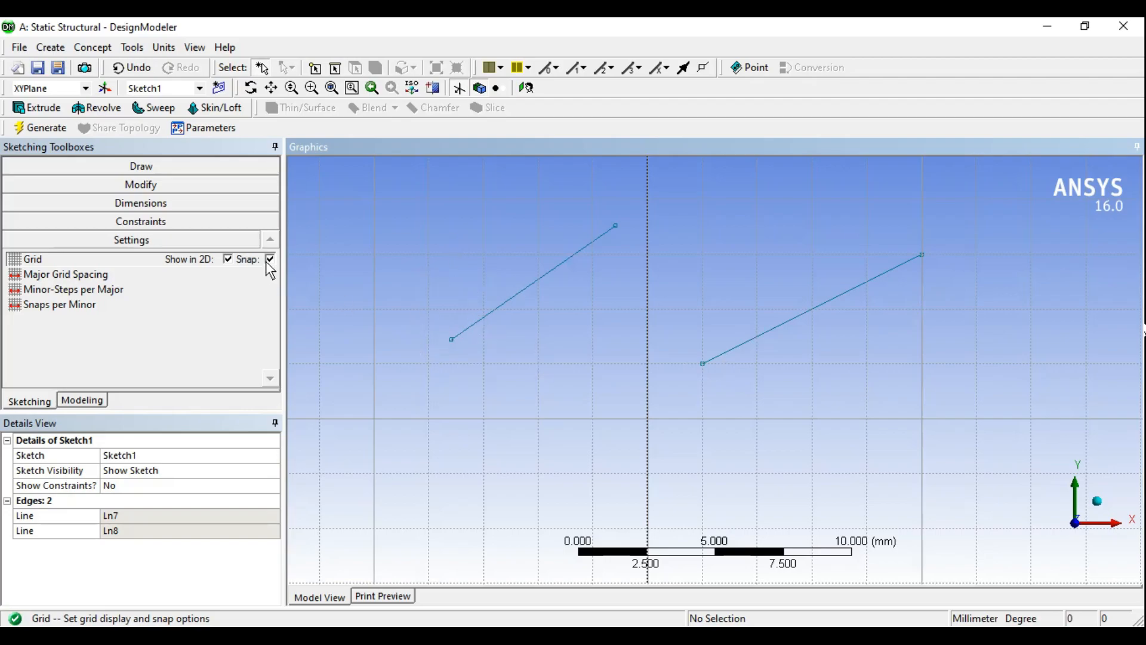
click(133, 169)
click(36, 185)
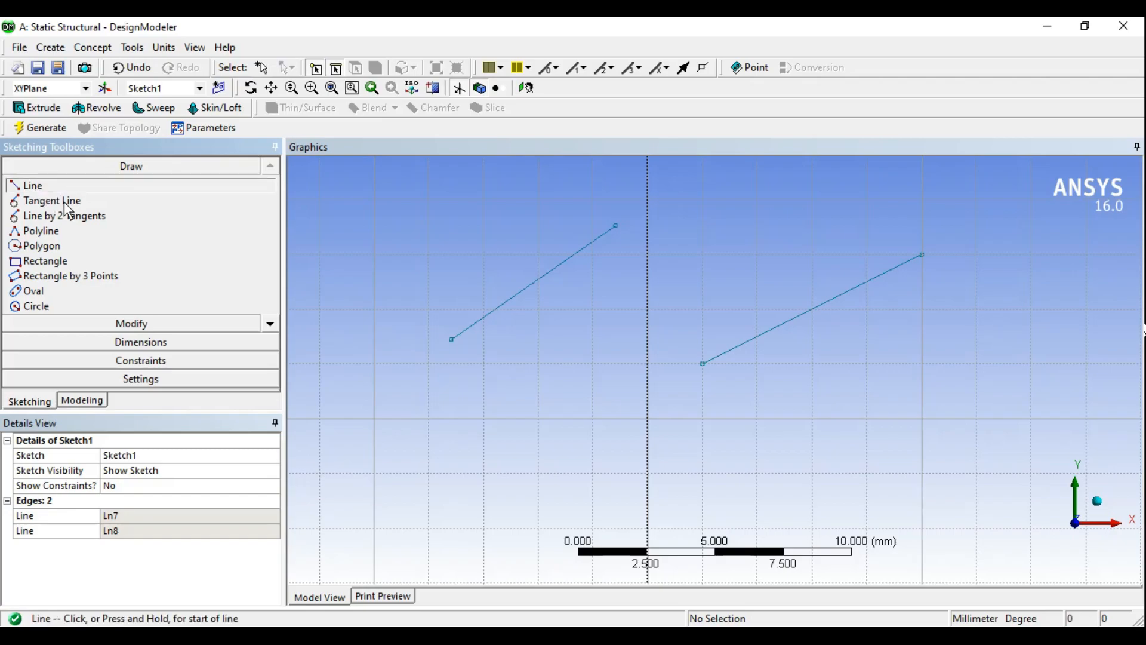
ctrl+middle_drag(757, 438, 512, 295)
click(533, 361)
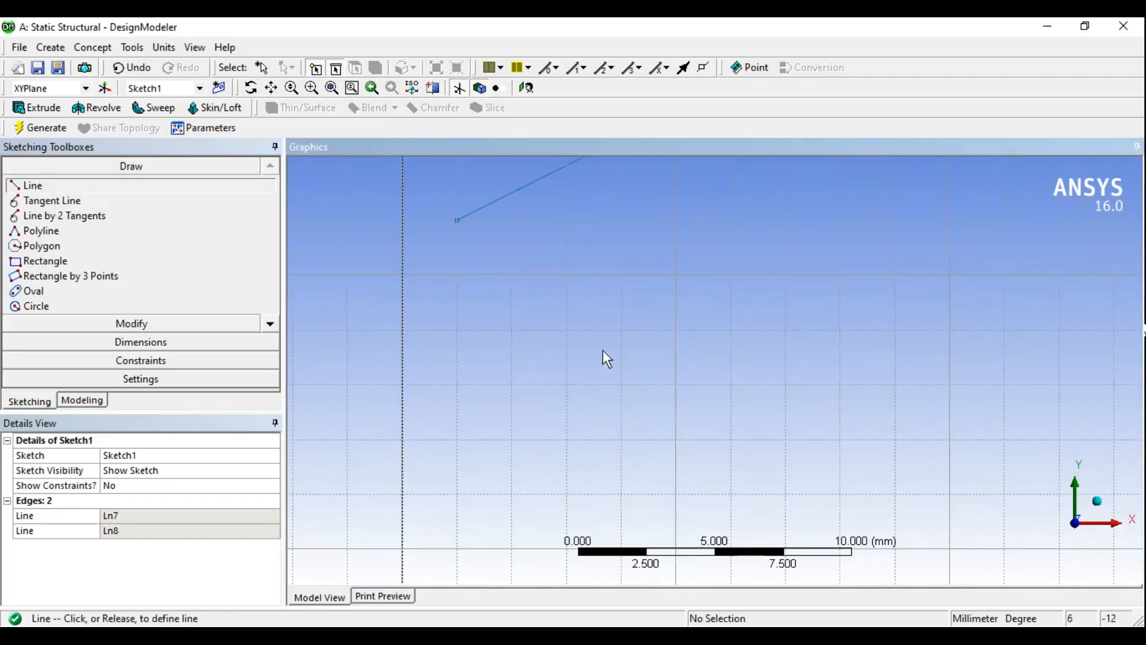
click(858, 286)
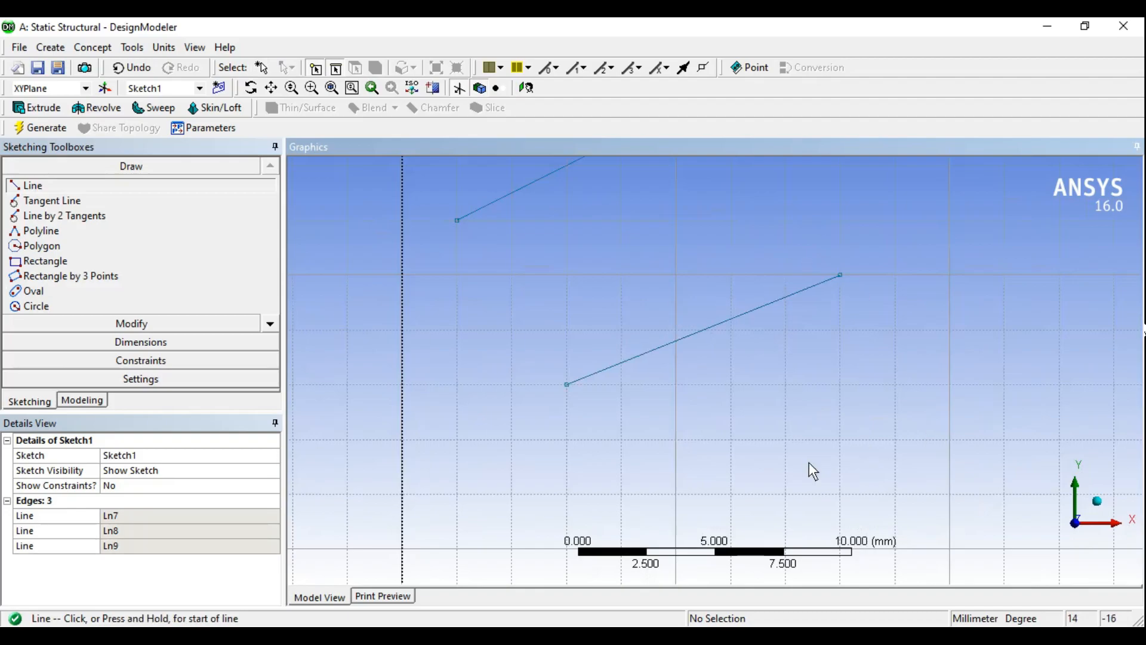
key(Escape)
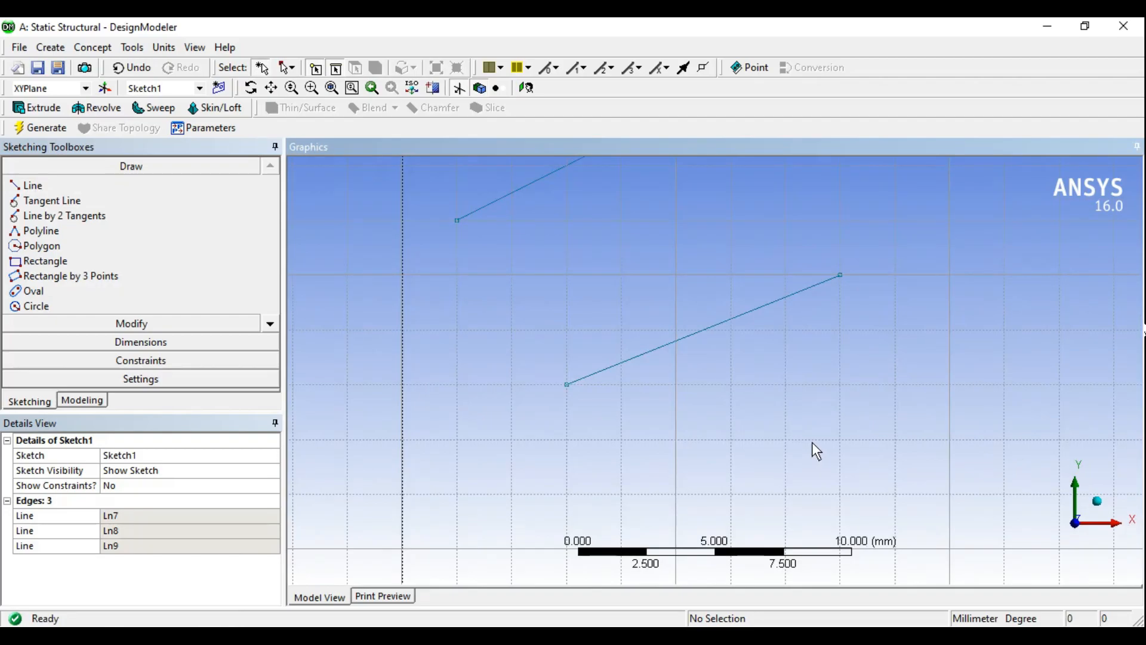
Turn off grid snapping and draw a free line about 5.6 mm long between the two snapped lines
click(207, 379)
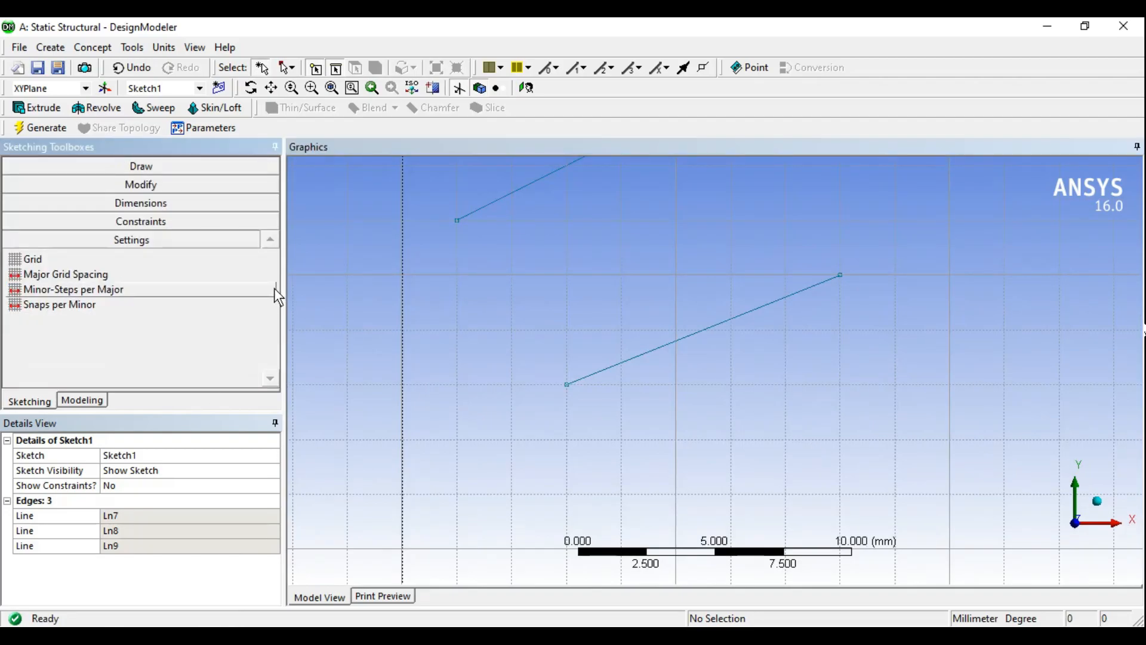
click(179, 261)
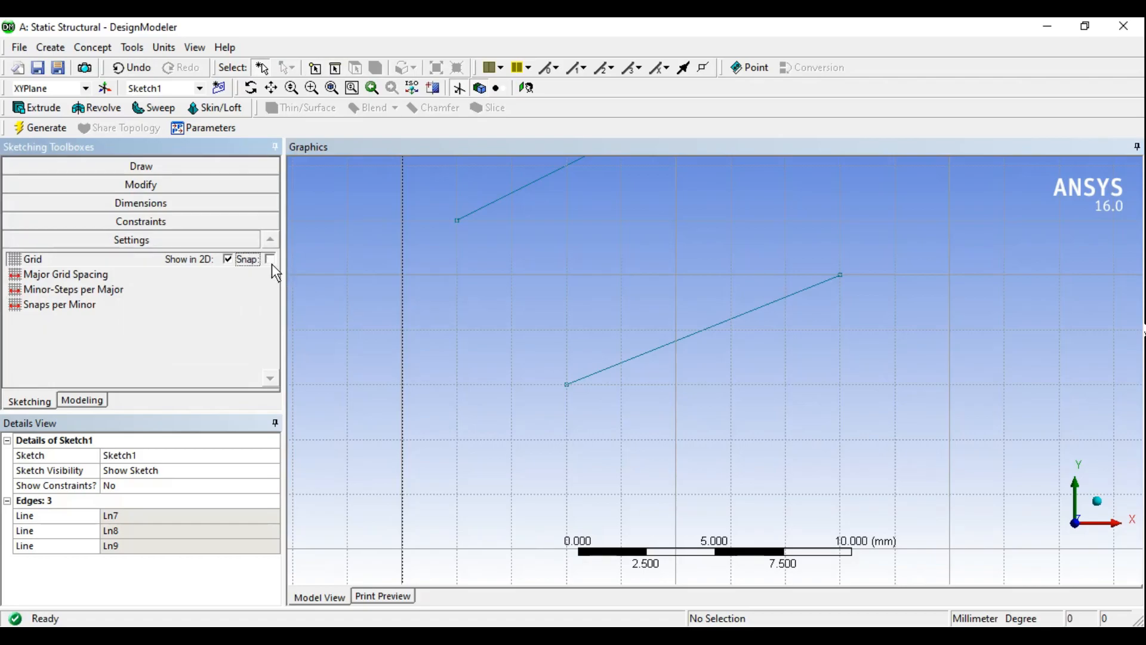
click(143, 169)
click(56, 190)
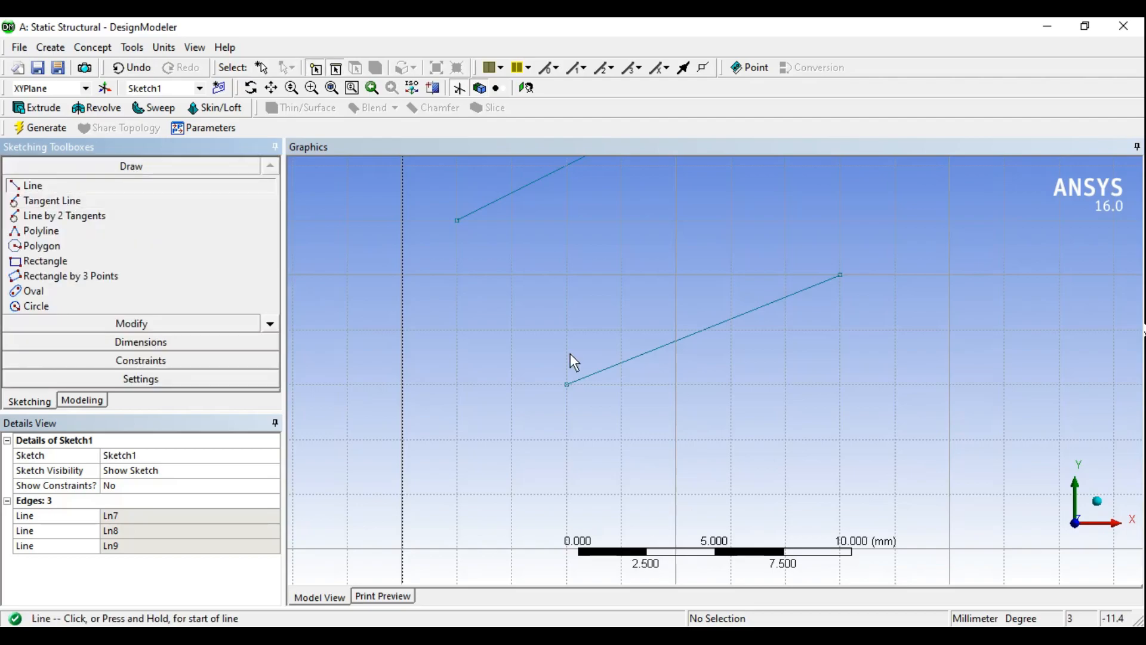
click(710, 245)
key(Escape)
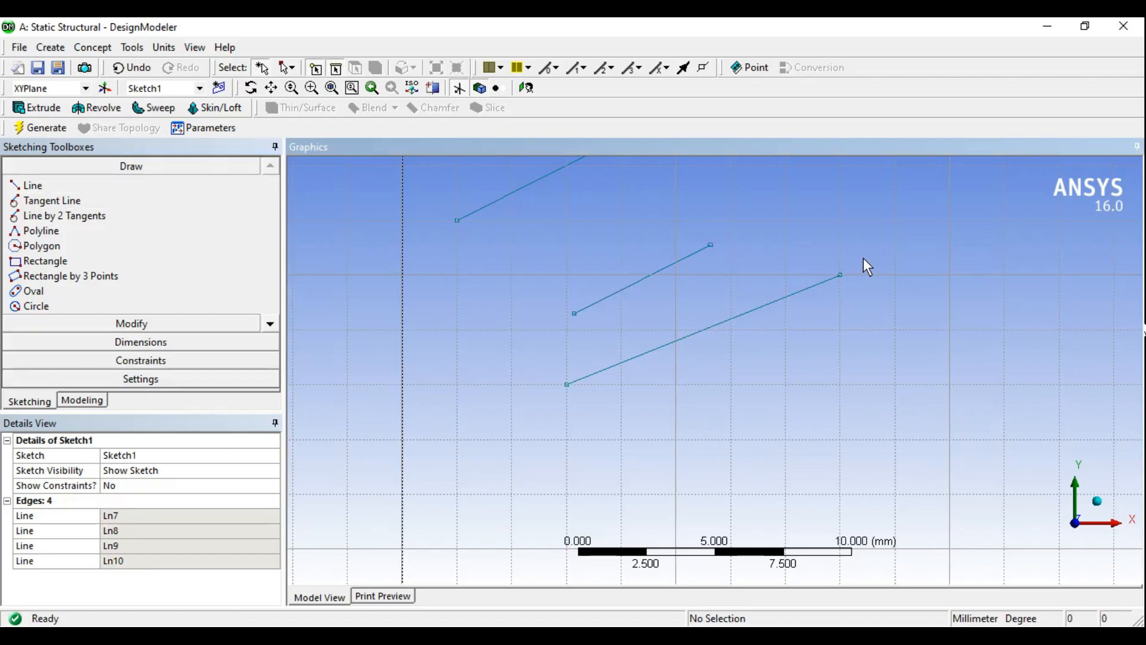
Hide the 2D display of the sketch grid
click(149, 381)
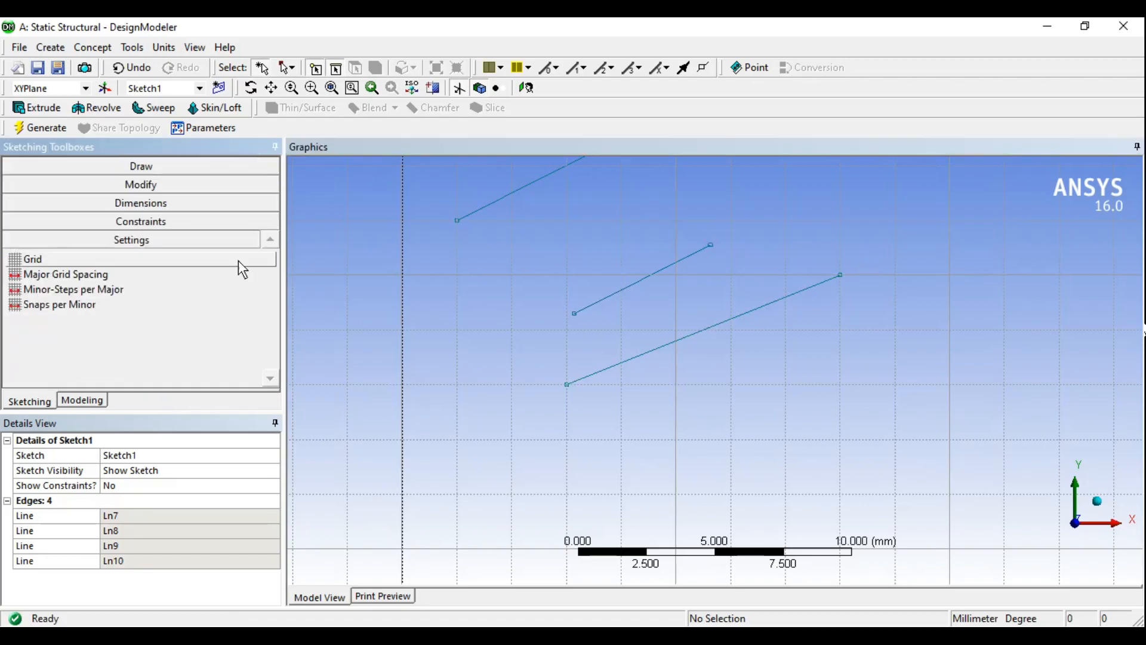
click(157, 260)
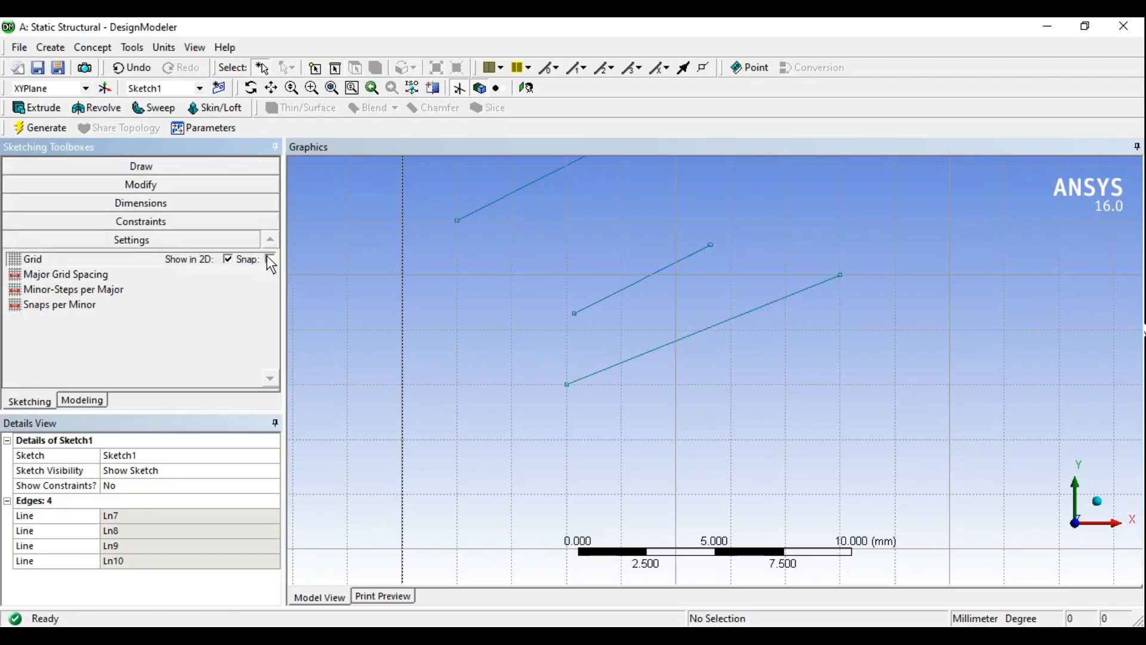
scroll(537, 358, down, 4)
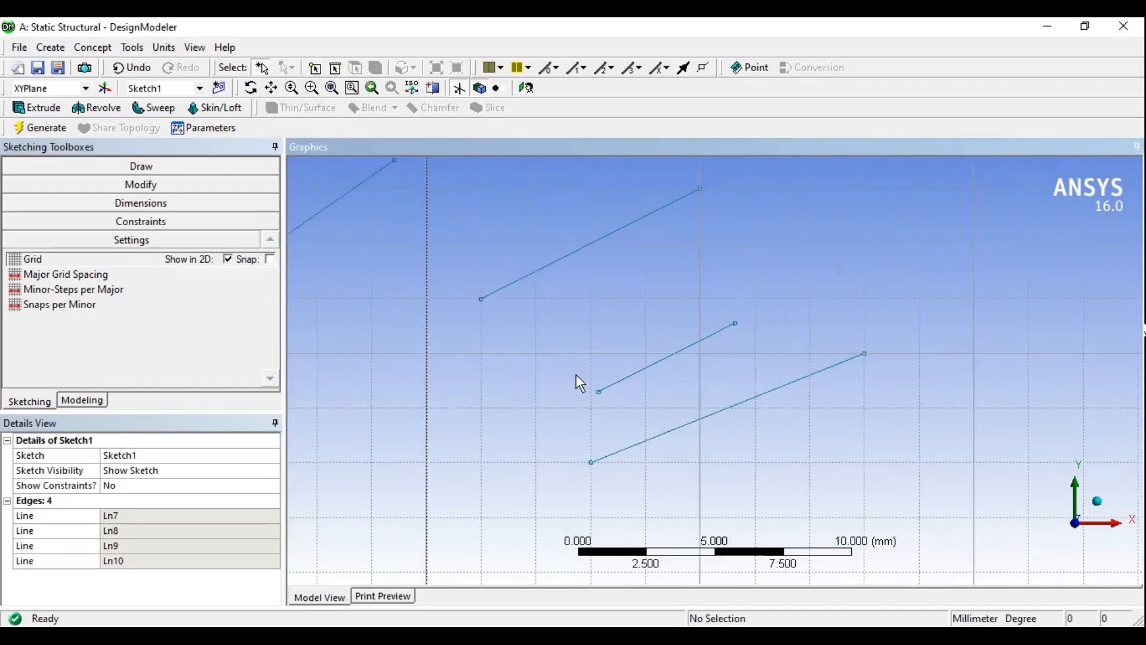
scroll(589, 388, down, 1)
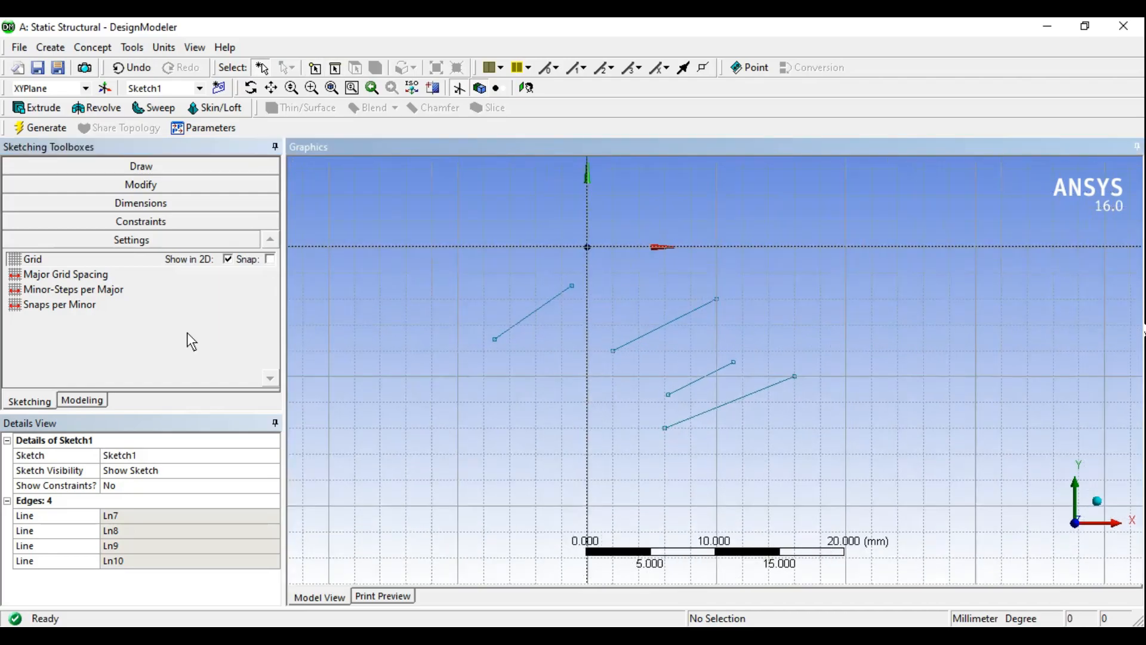
click(227, 259)
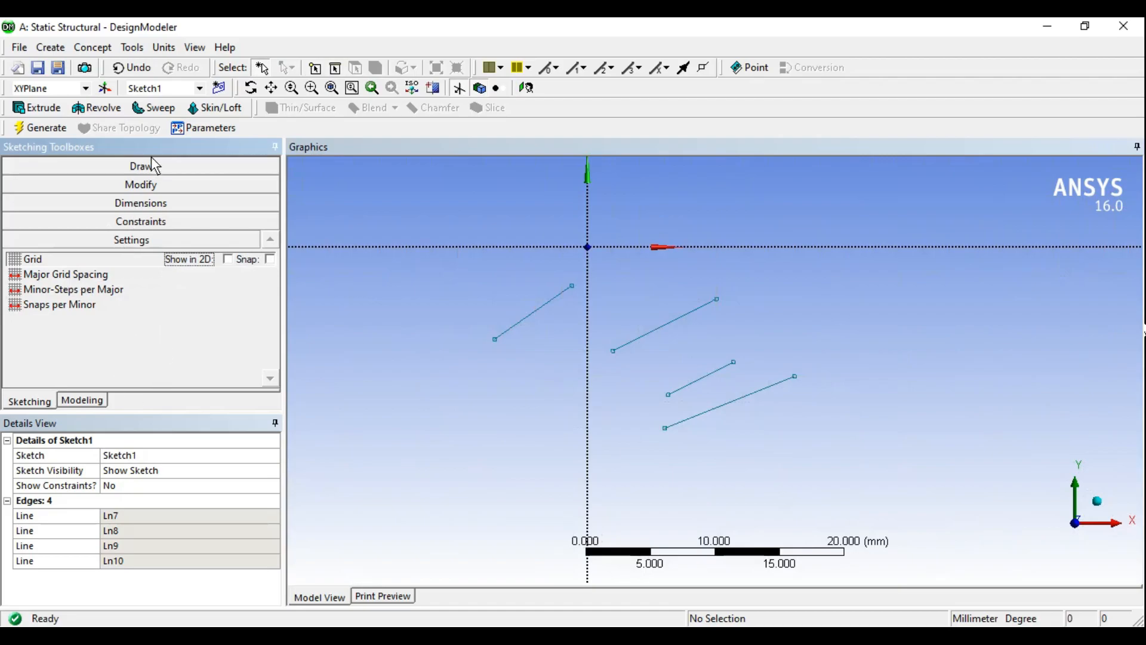
Start a new model and open its XY plane for sketching, viewed face-on
click(18, 67)
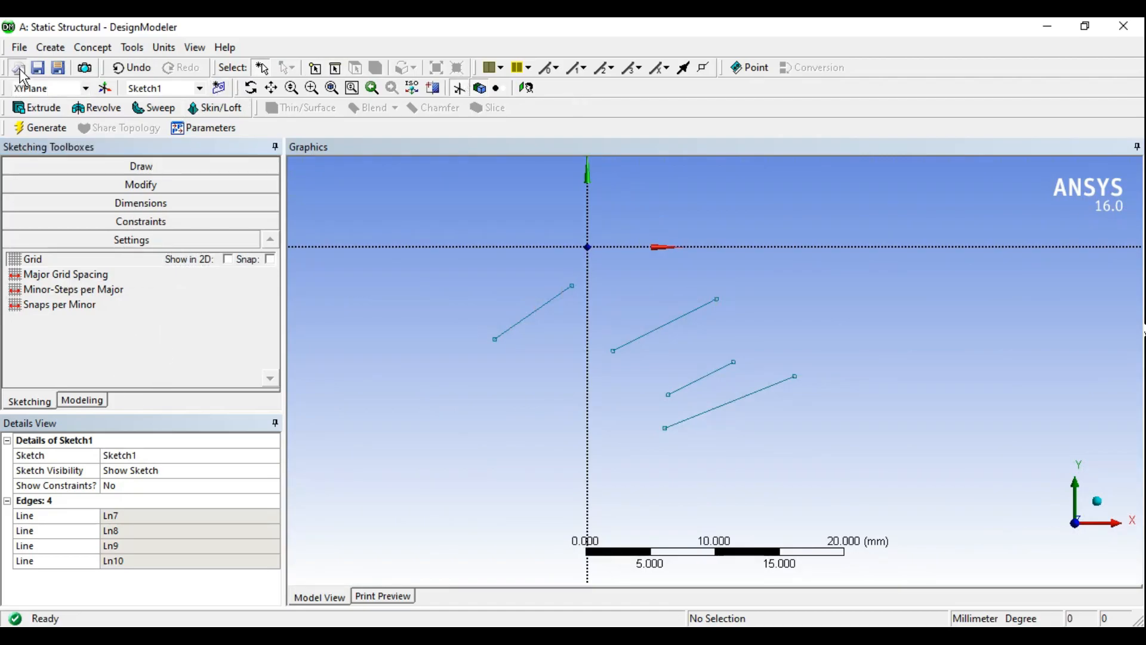
click(551, 385)
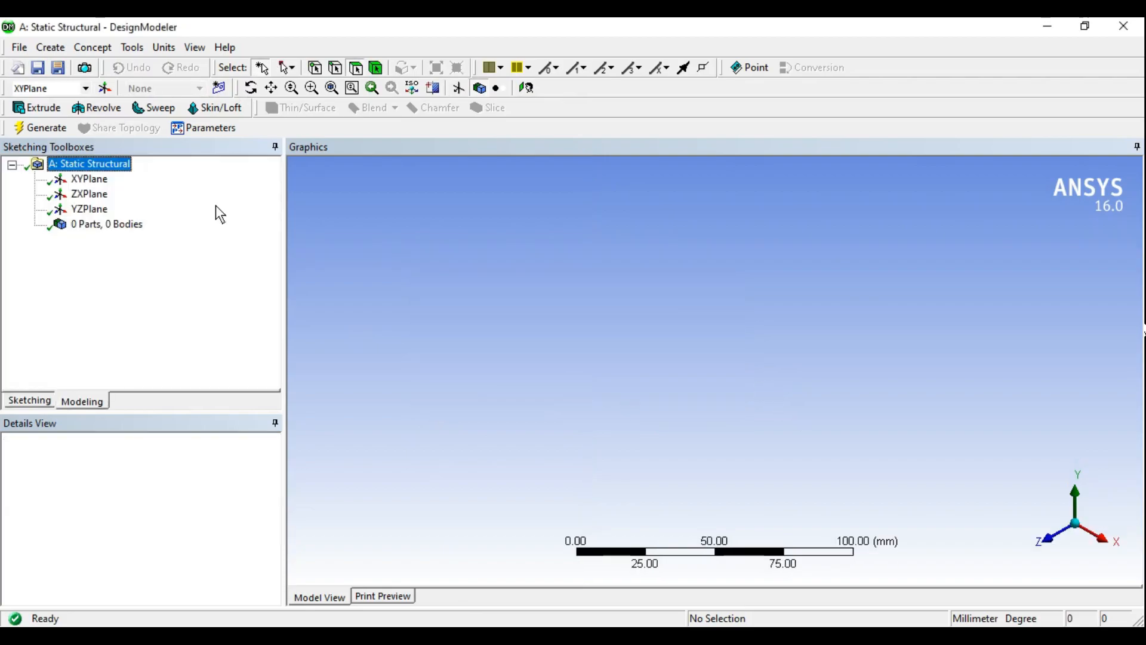
click(524, 89)
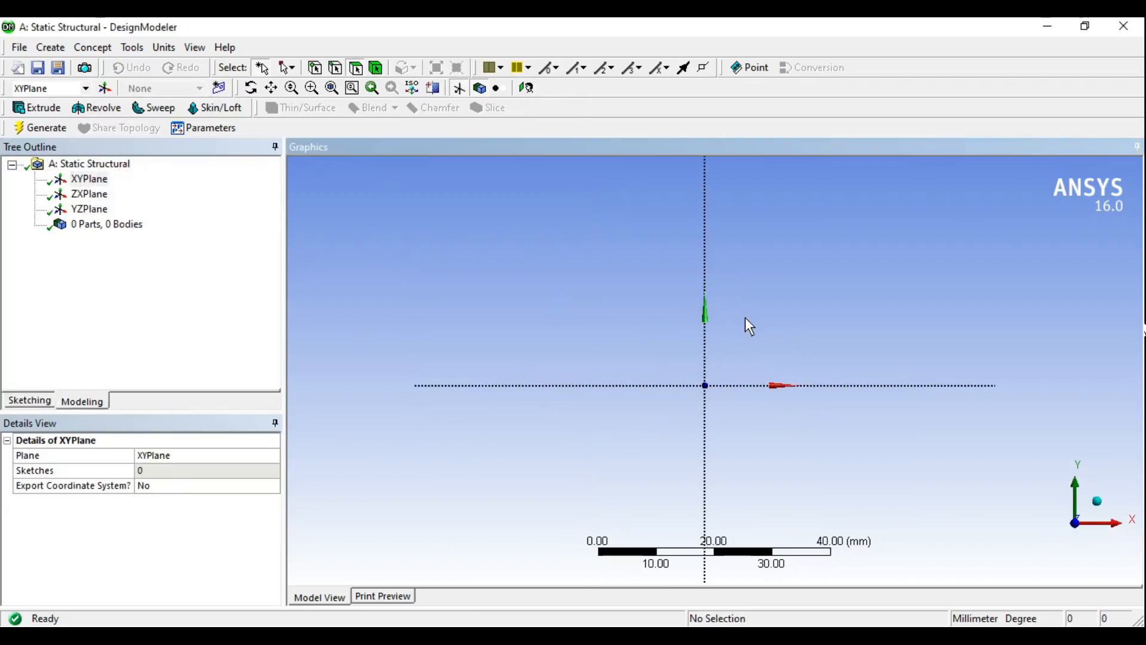
click(24, 401)
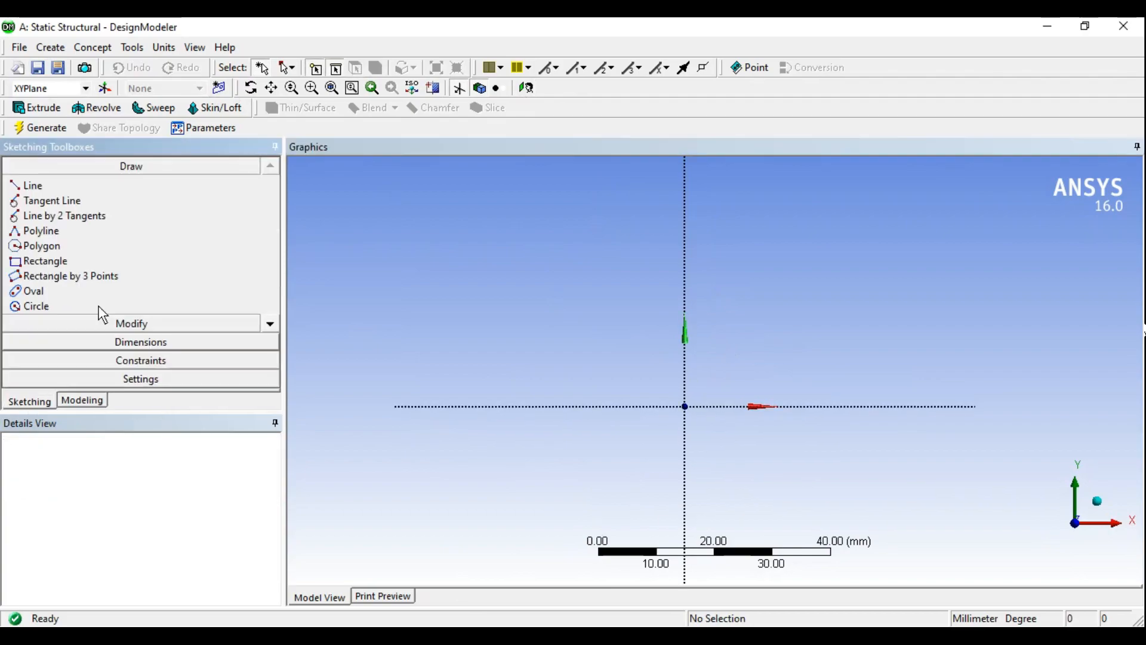
Review the available modify, dimension and constraint tools for sketching
click(119, 328)
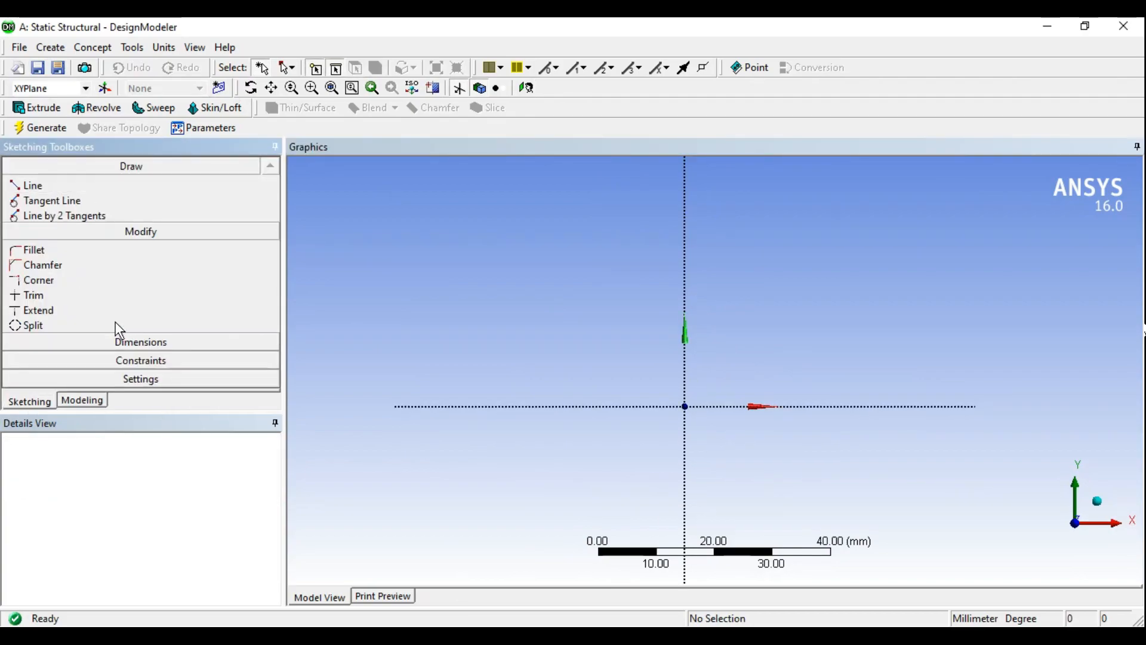
click(130, 342)
click(159, 362)
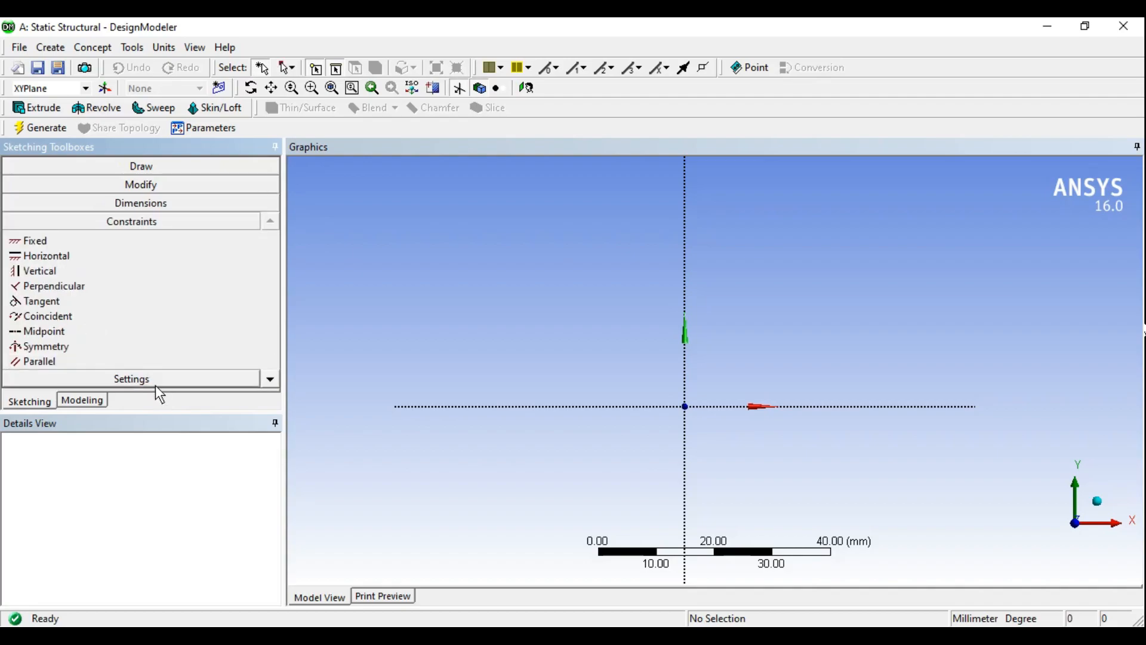